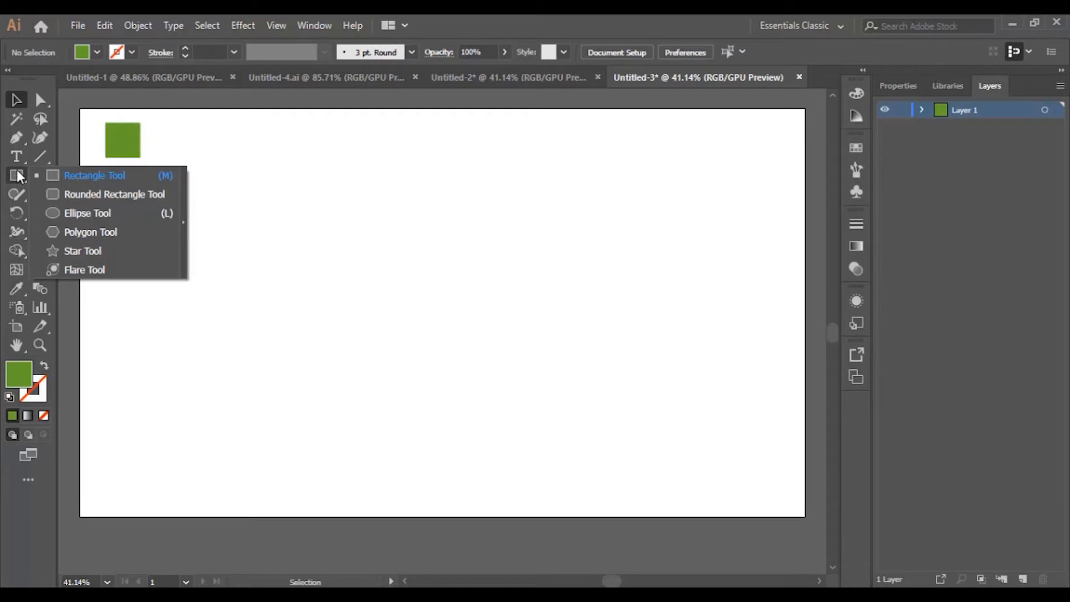
Step: Draw a 542 px green circle centred on the artboard, then deselect it
click(89, 212)
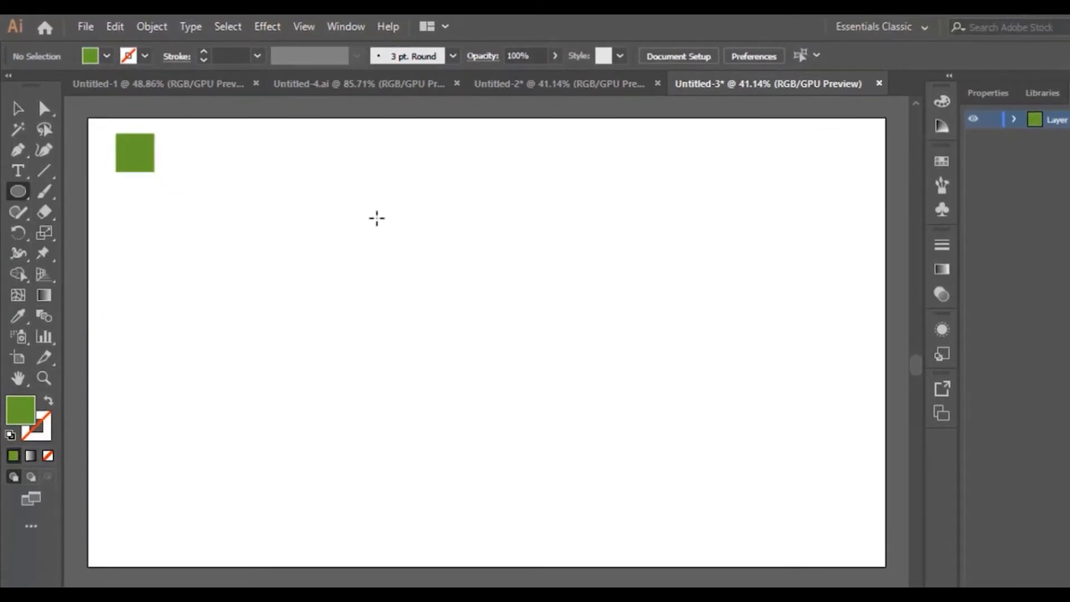
drag(376, 218, 602, 408)
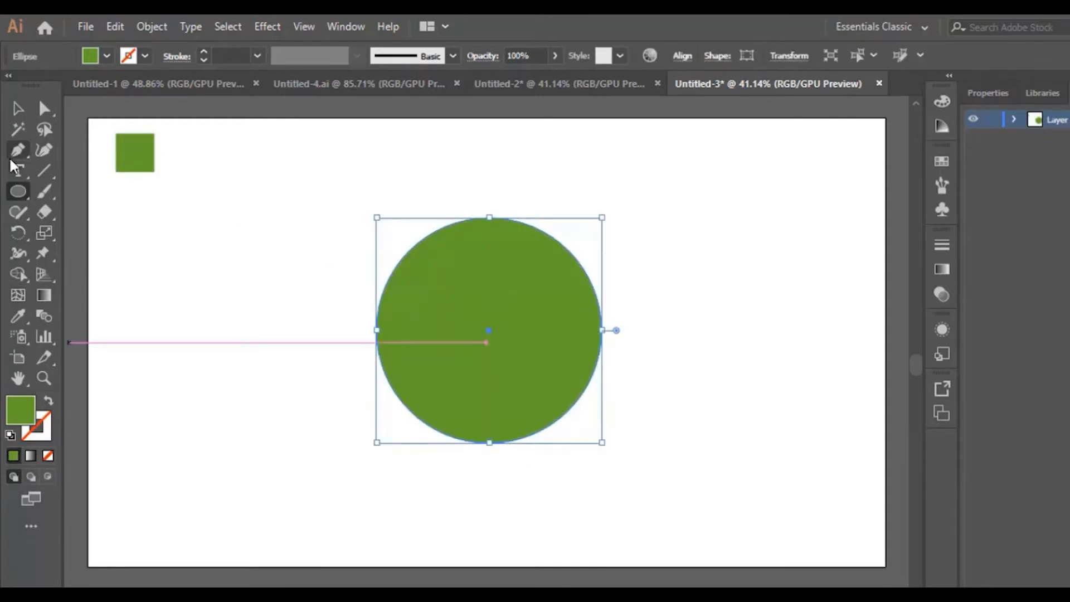
click(18, 108)
click(728, 339)
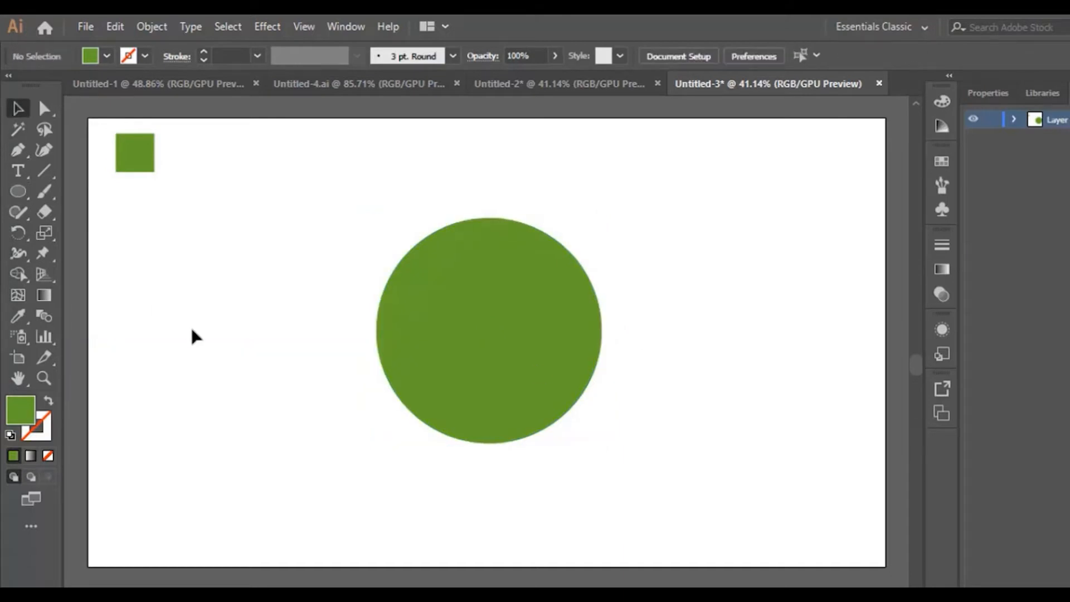
Step: Zoom in on the green circle
click(44, 378)
click(503, 328)
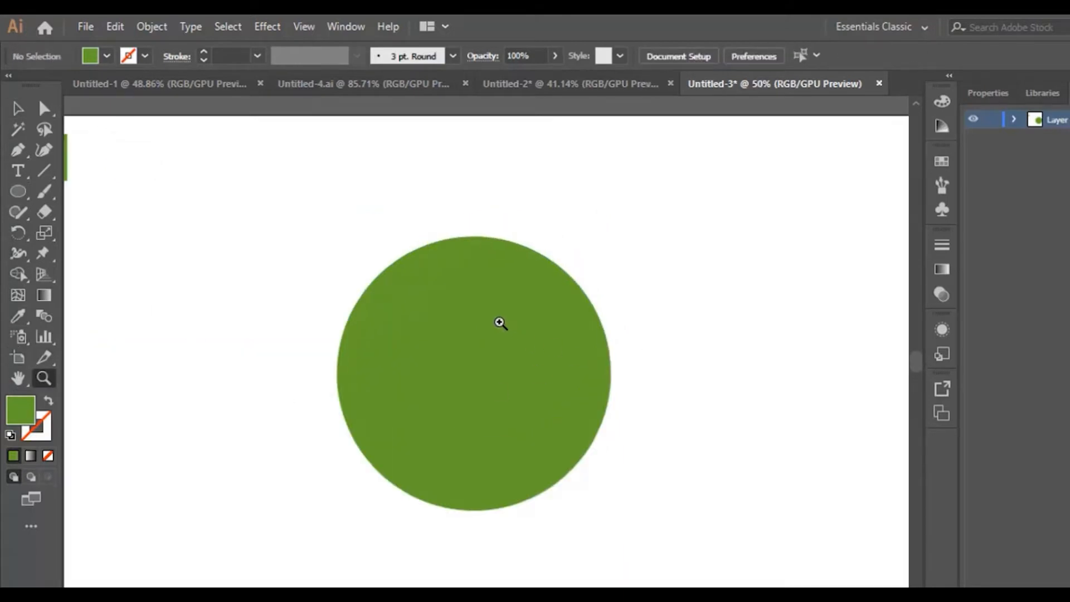
scroll(457, 363, down, 2)
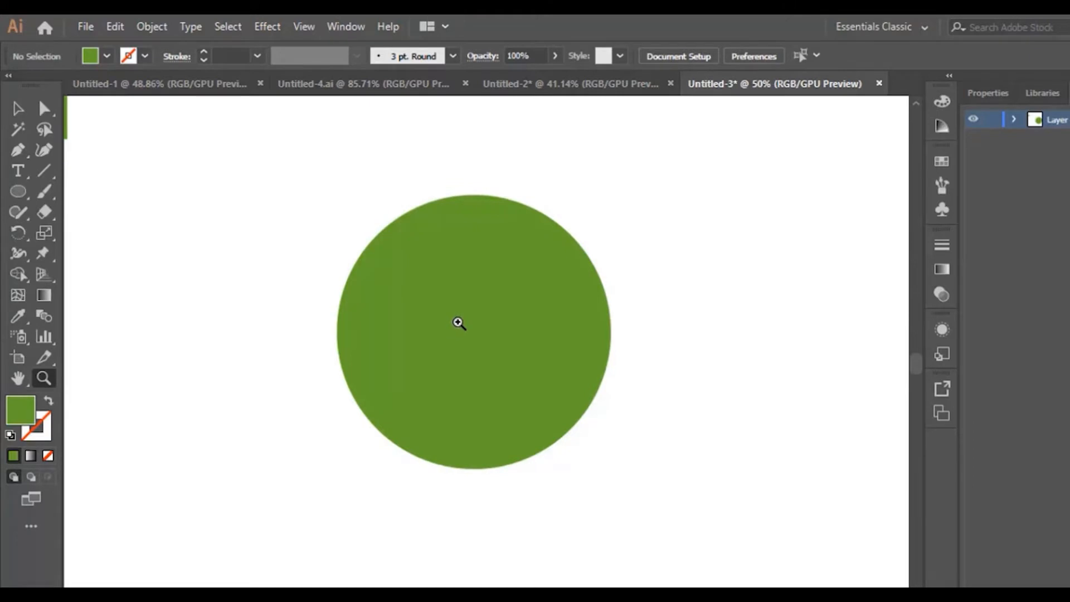
click(458, 323)
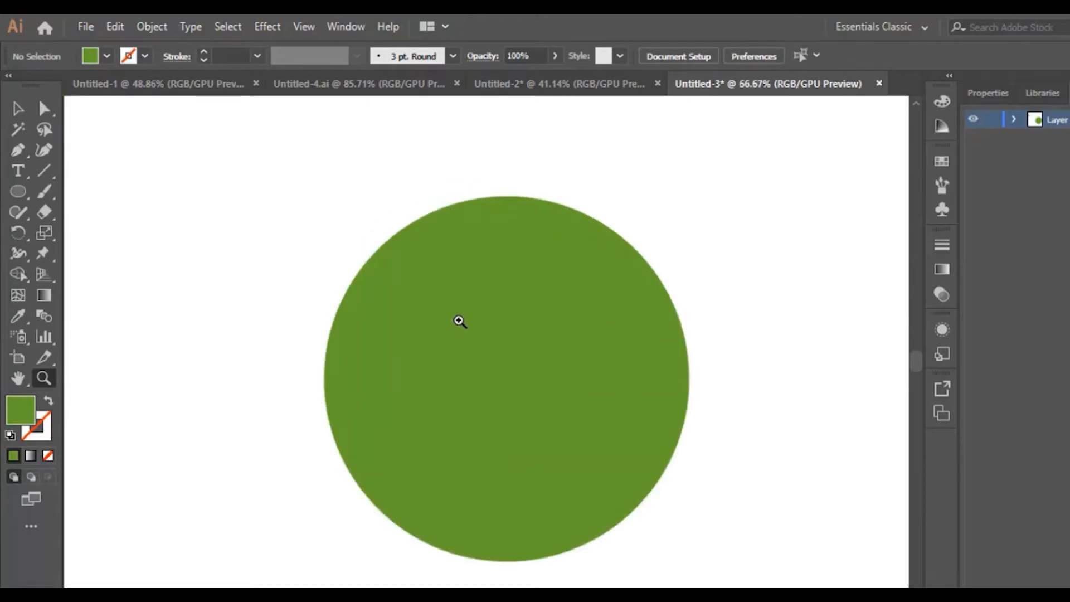
Step: Pen-draw the trunk outline from near the circle's top, down the left, along the bottom edge, and back up, closing it
click(18, 151)
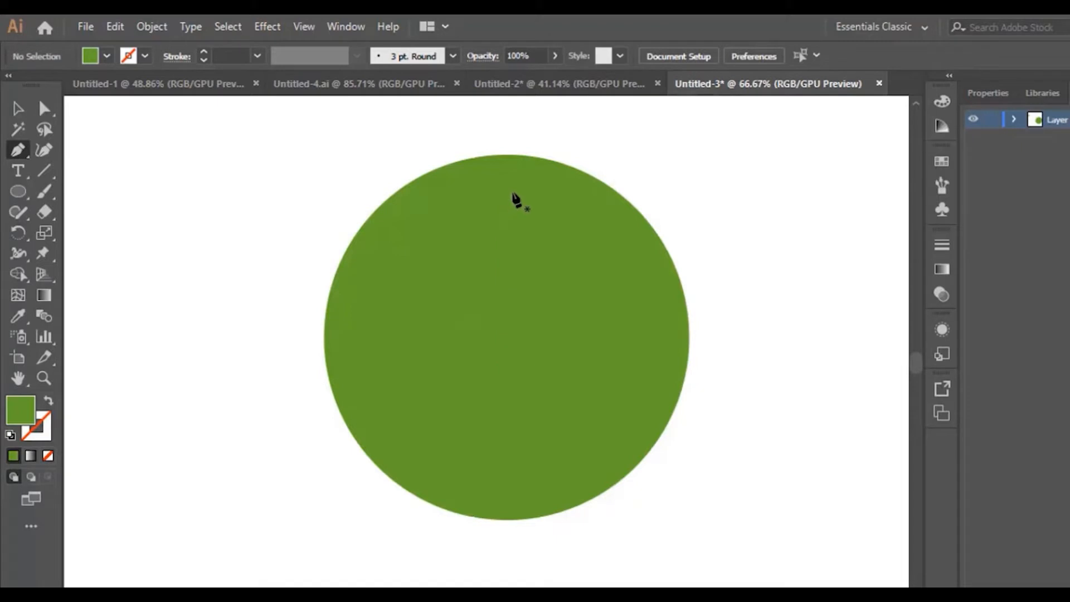
click(505, 186)
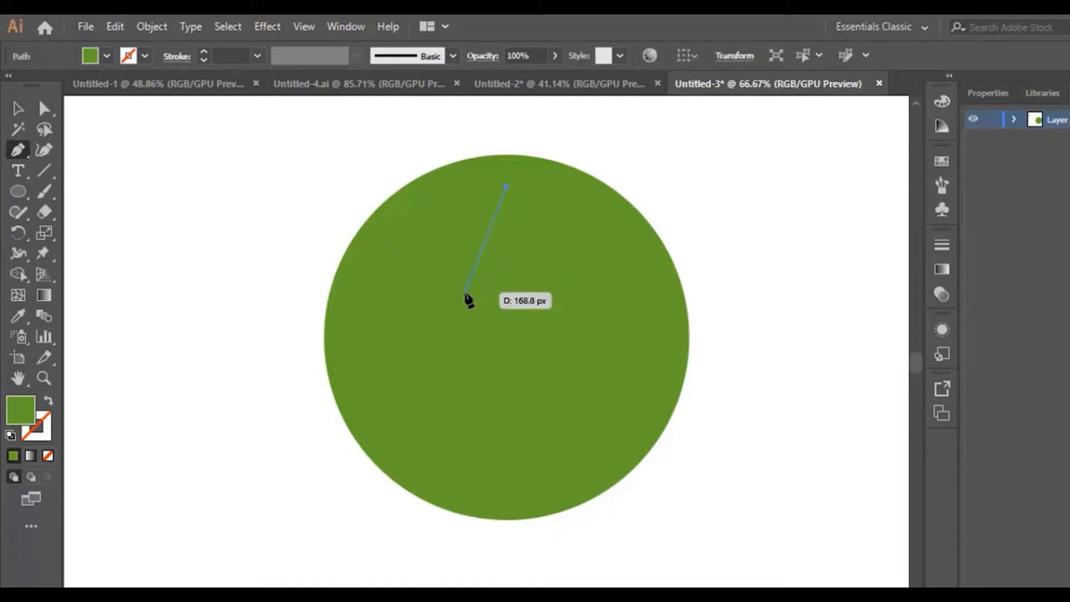
drag(468, 294, 477, 302)
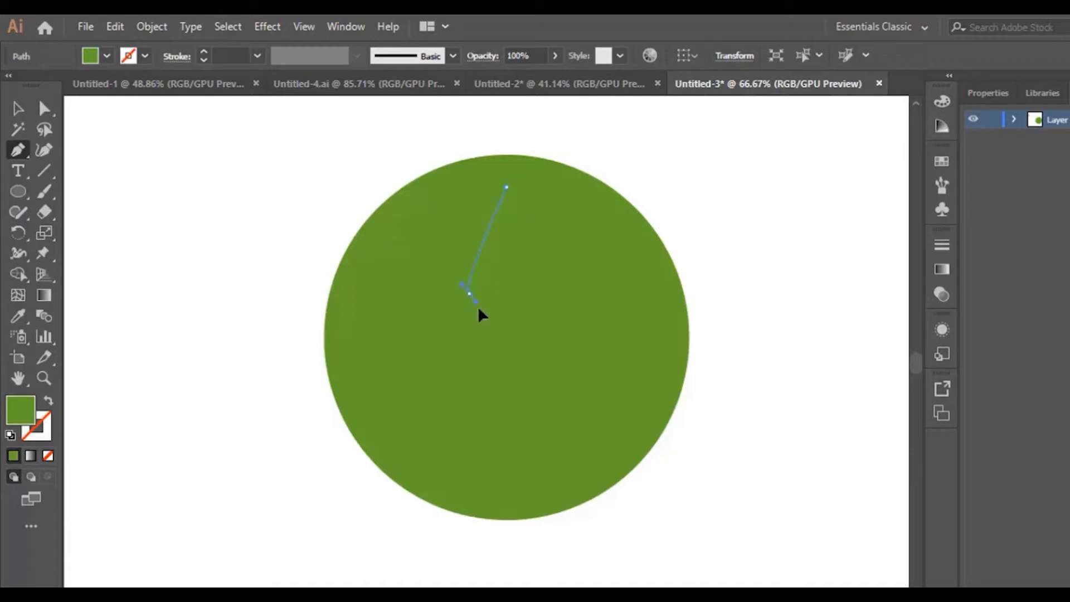
click(489, 353)
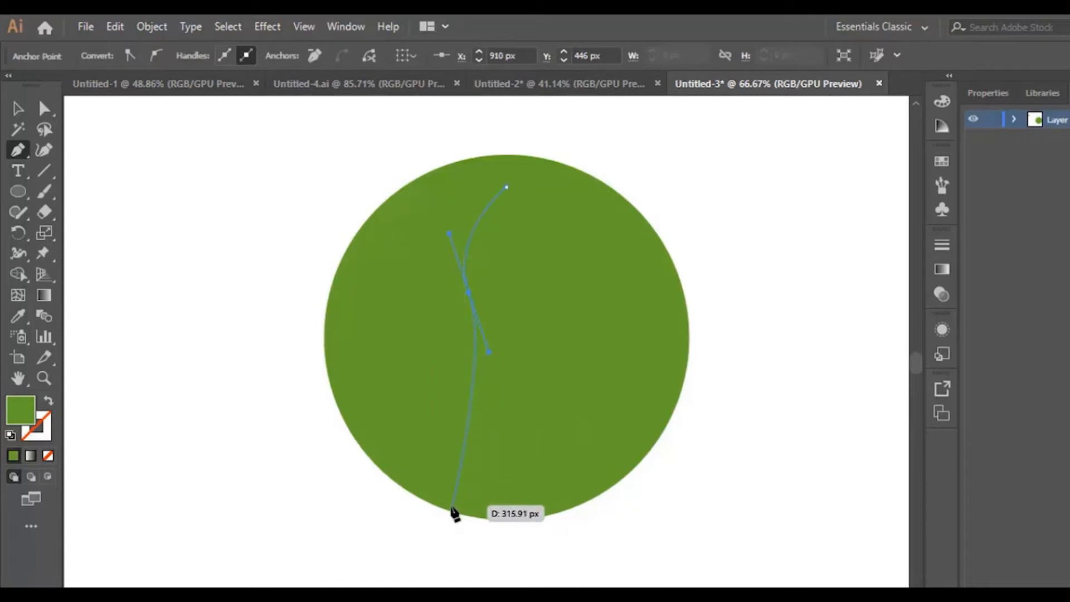
click(446, 510)
drag(446, 509, 387, 548)
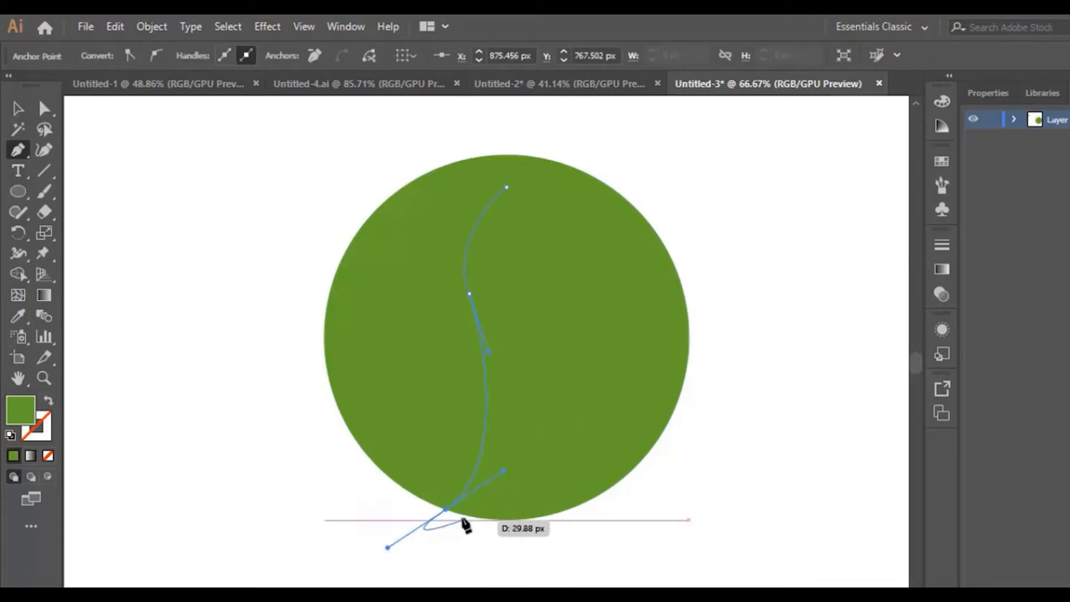
click(447, 510)
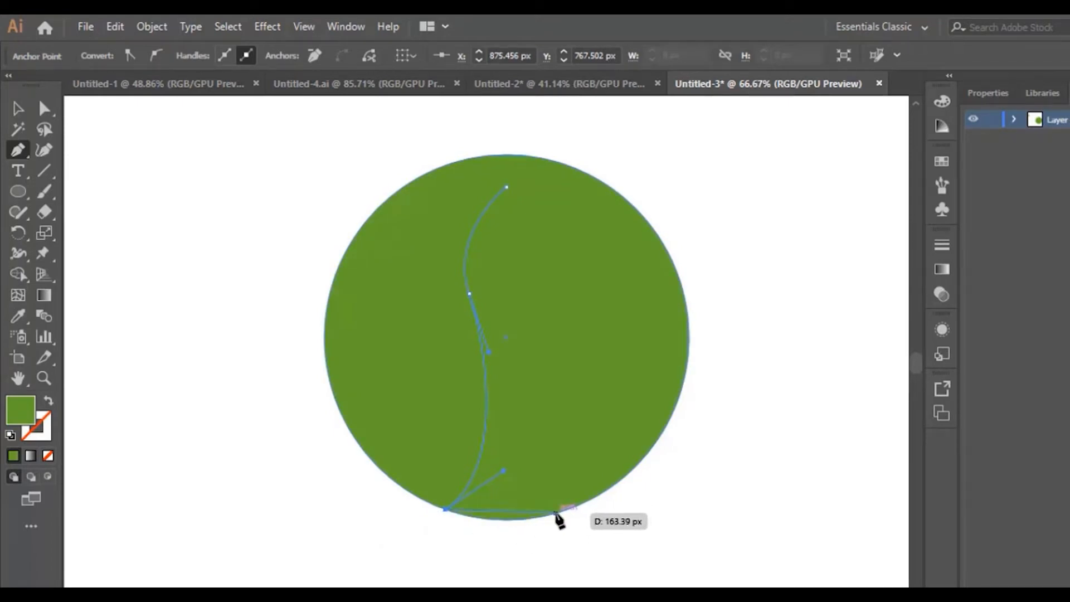
drag(548, 515, 583, 503)
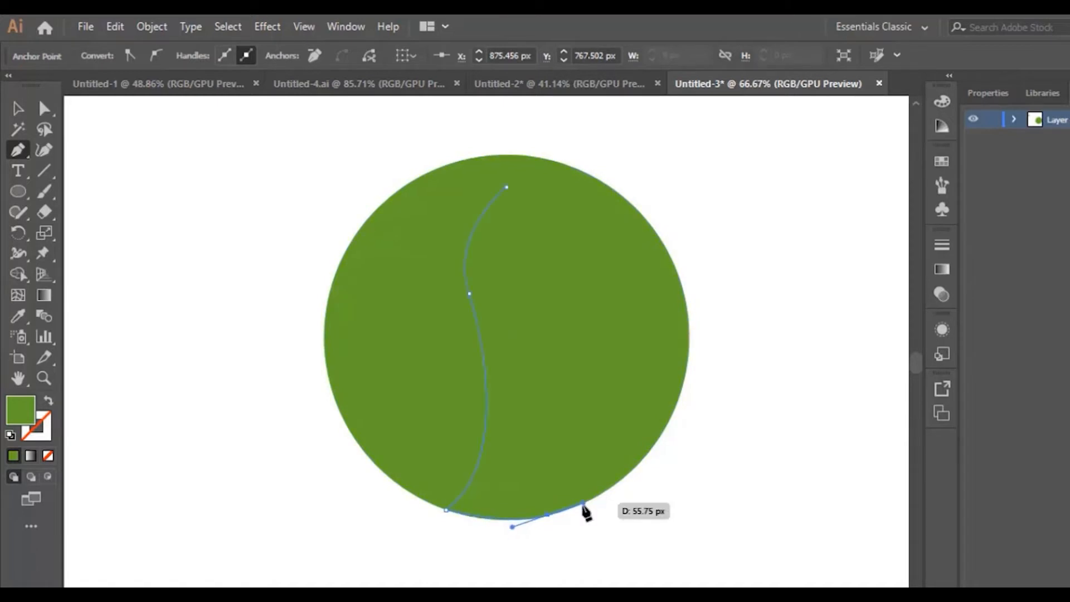
click(549, 515)
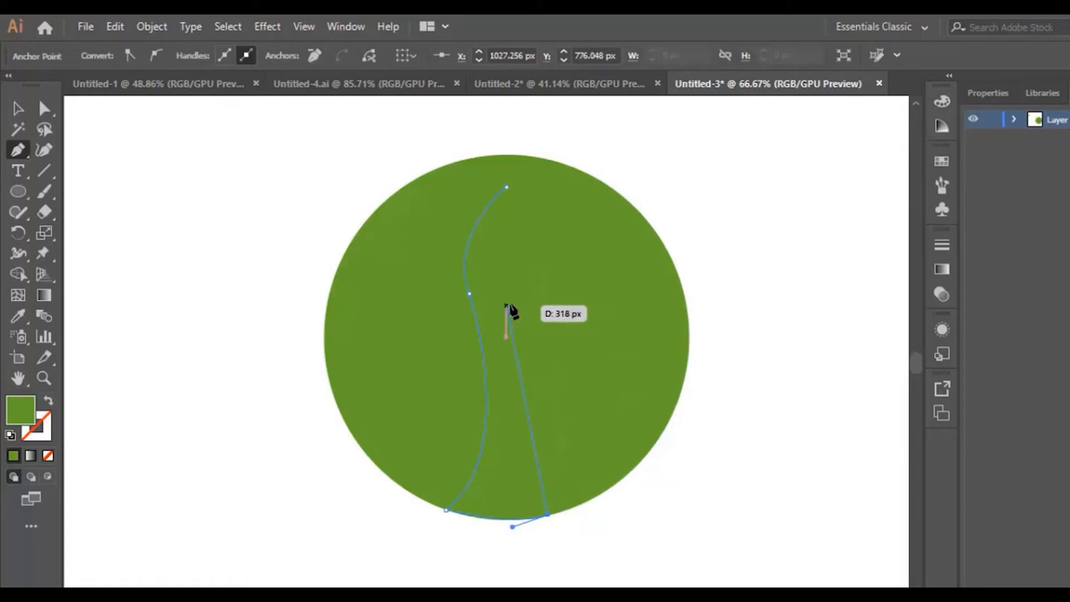
drag(506, 303, 490, 286)
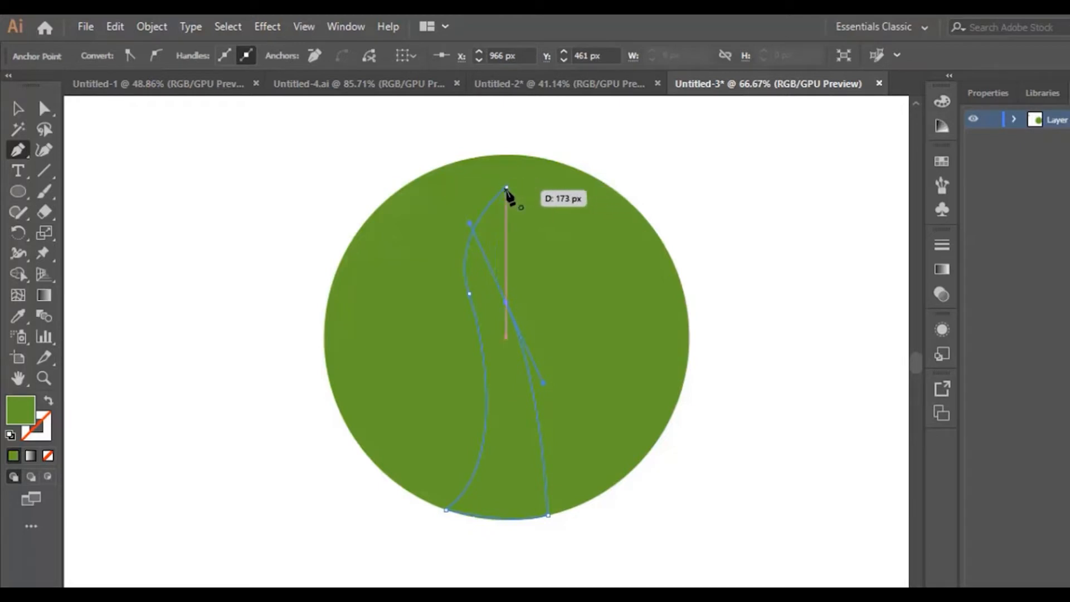
click(506, 188)
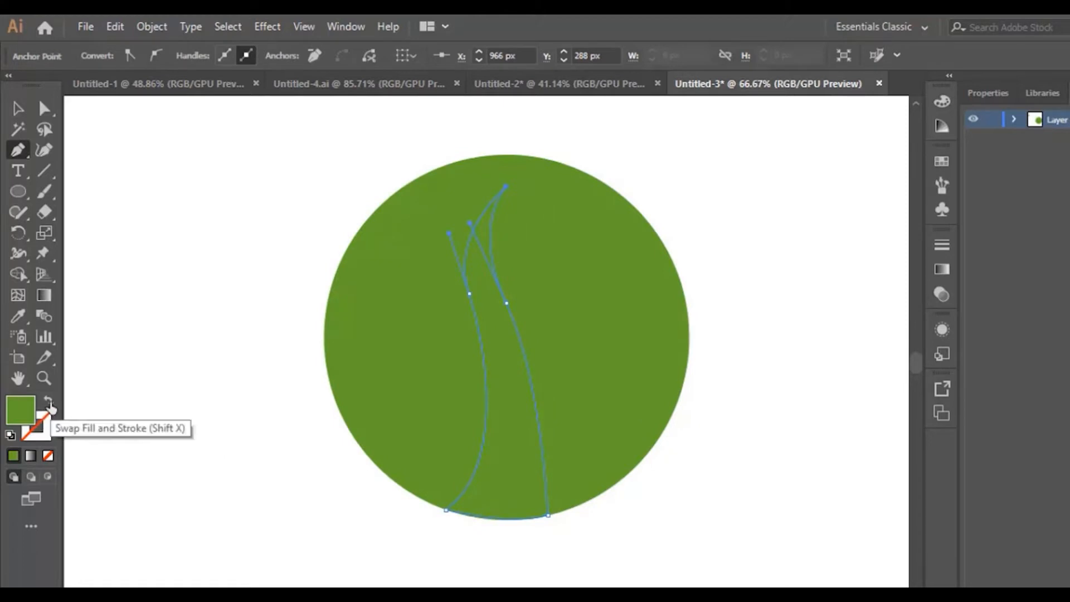
Step: Give the trunk path no fill and a near-black #020202 stroke
click(49, 402)
click(45, 432)
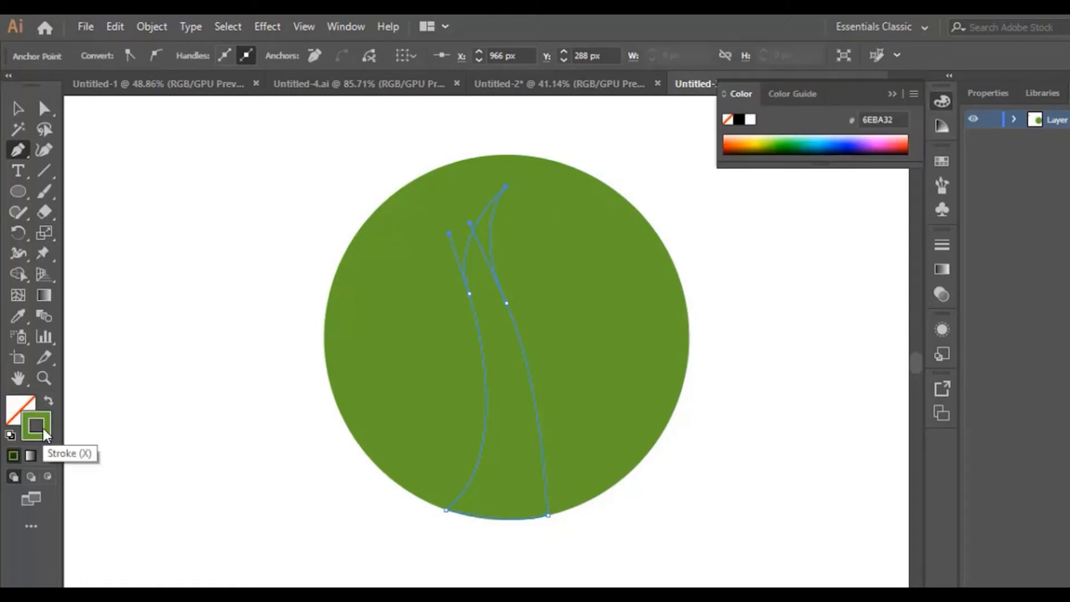
double_click(44, 434)
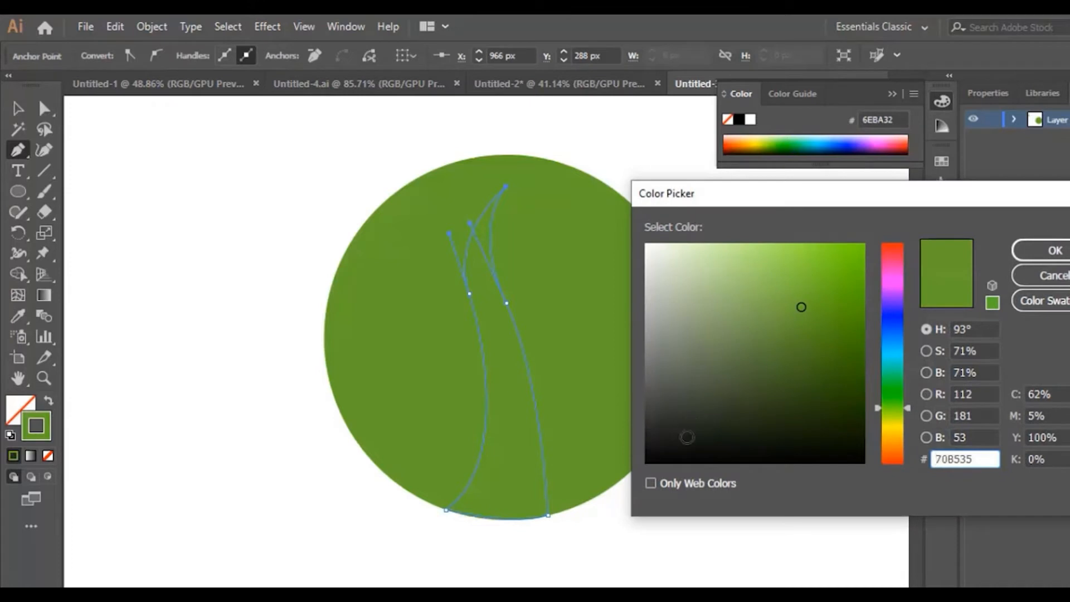
drag(687, 437, 646, 461)
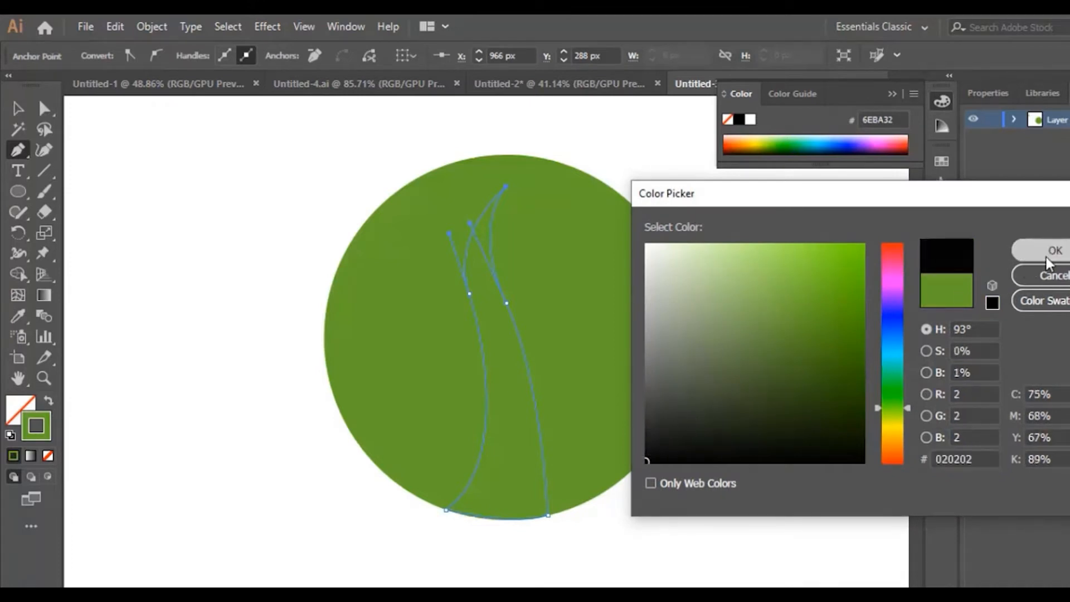
click(1053, 250)
click(49, 381)
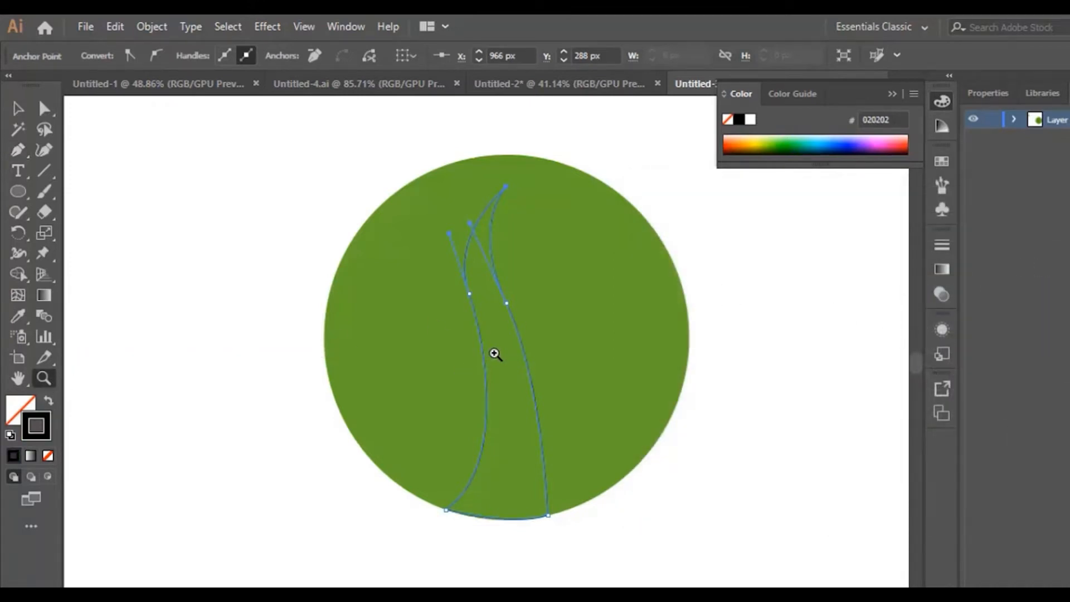
click(493, 353)
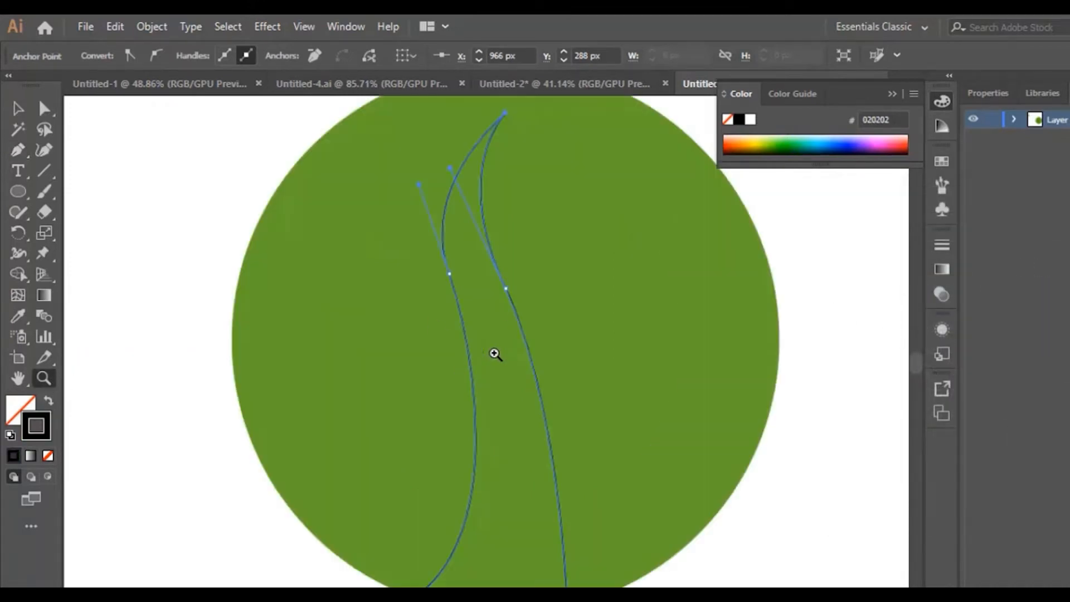
Step: Curve the trunk's right edge outward with new Curvature-tool anchors
click(45, 150)
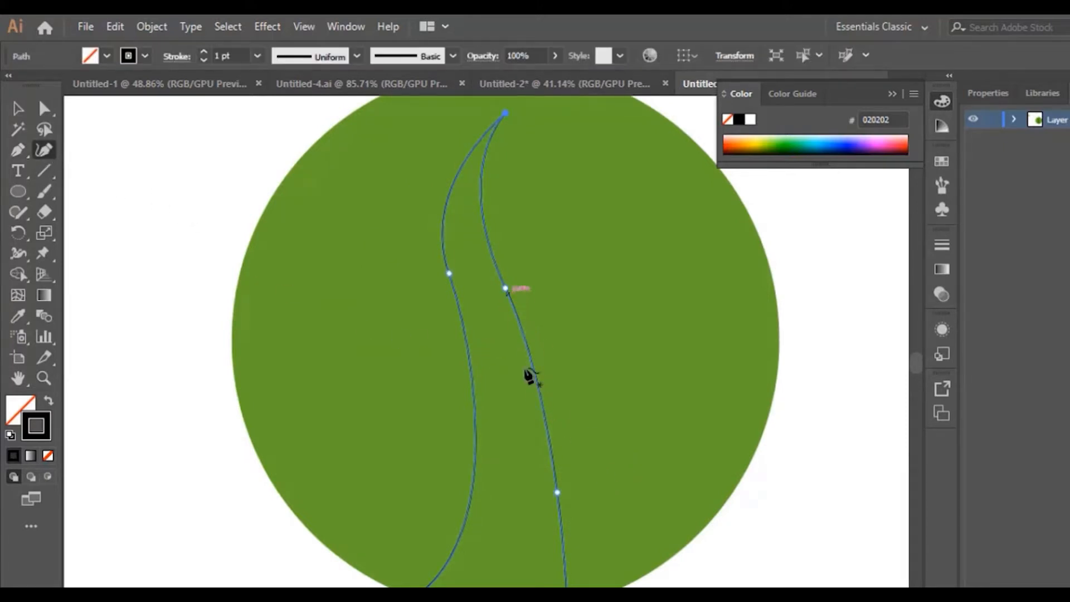
click(557, 492)
drag(557, 492, 577, 446)
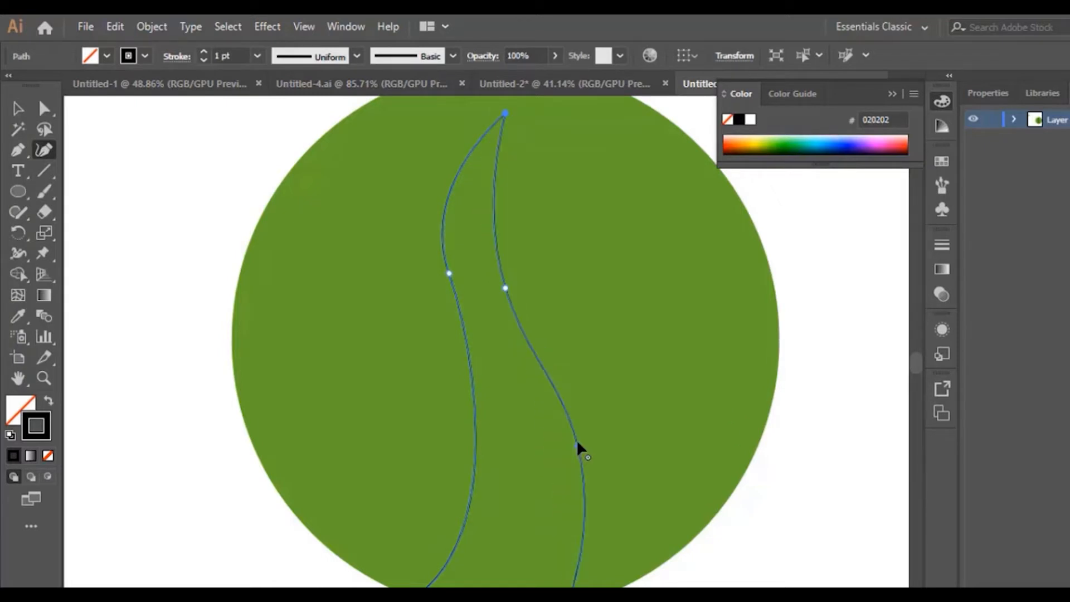
drag(500, 282, 489, 268)
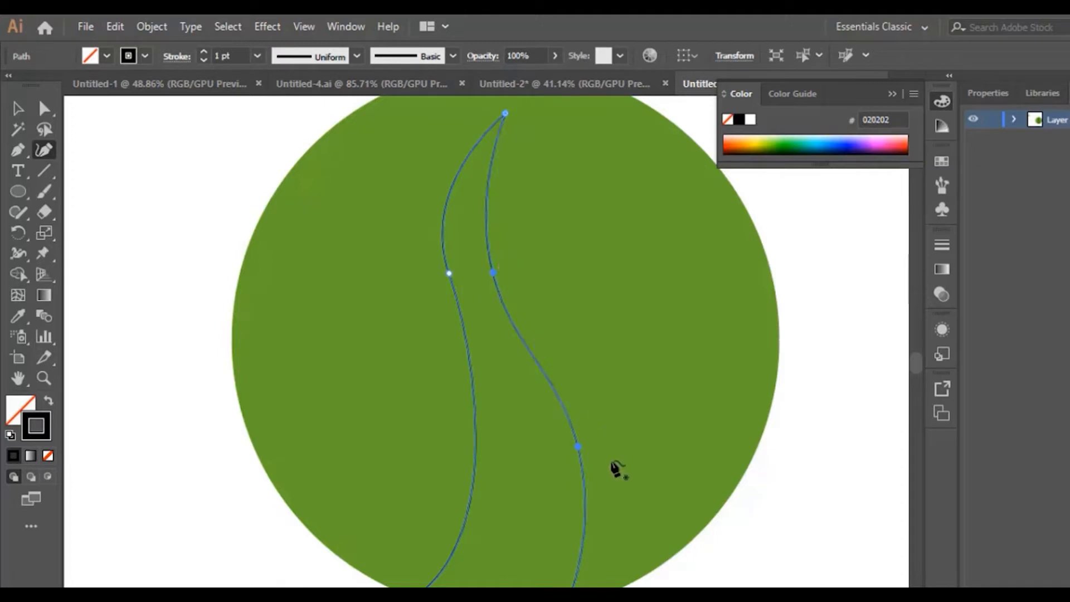
drag(579, 447, 566, 400)
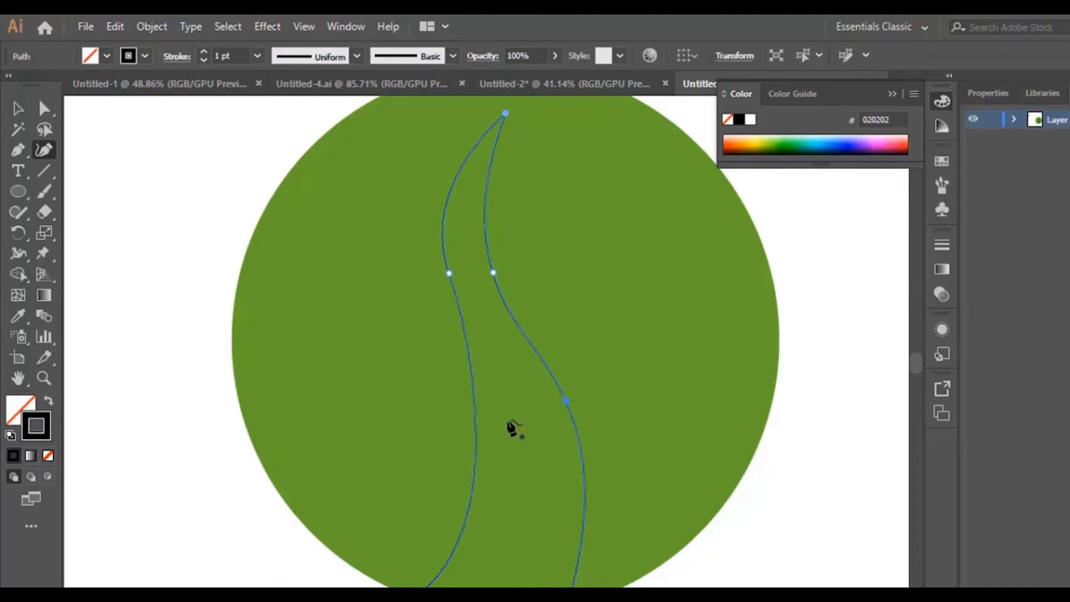
Step: Bend the trunk's left edge by adding and moving anchors
drag(448, 274, 444, 249)
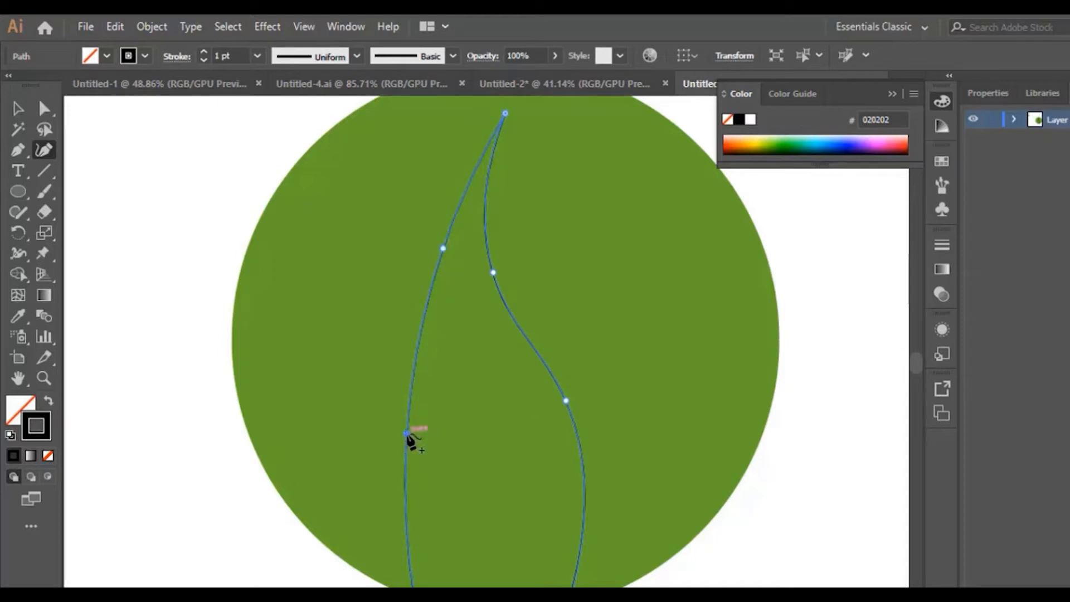
drag(407, 434, 475, 436)
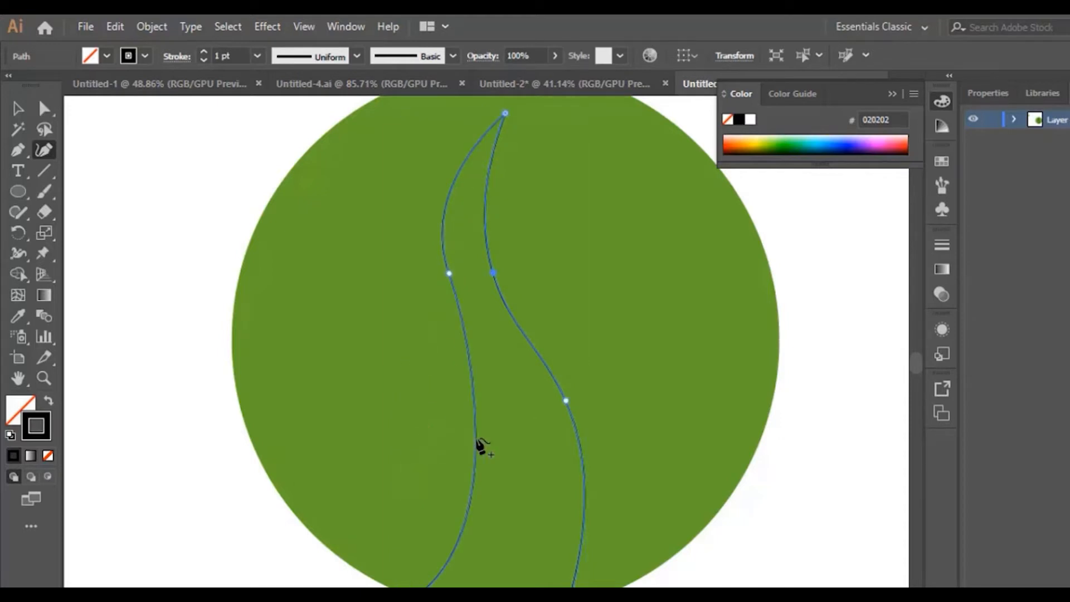
click(475, 416)
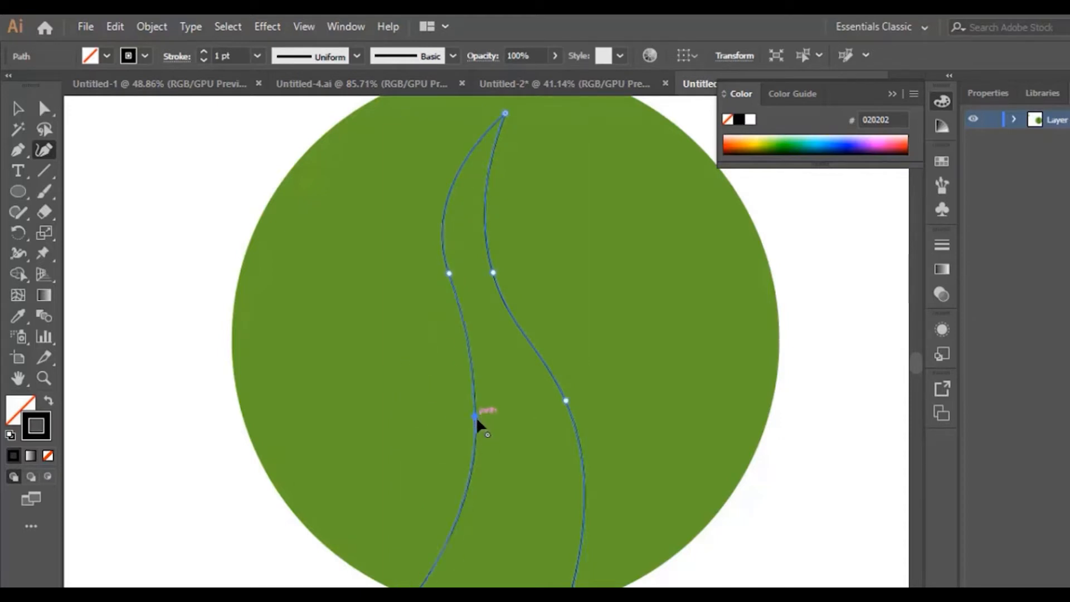
drag(476, 417, 483, 430)
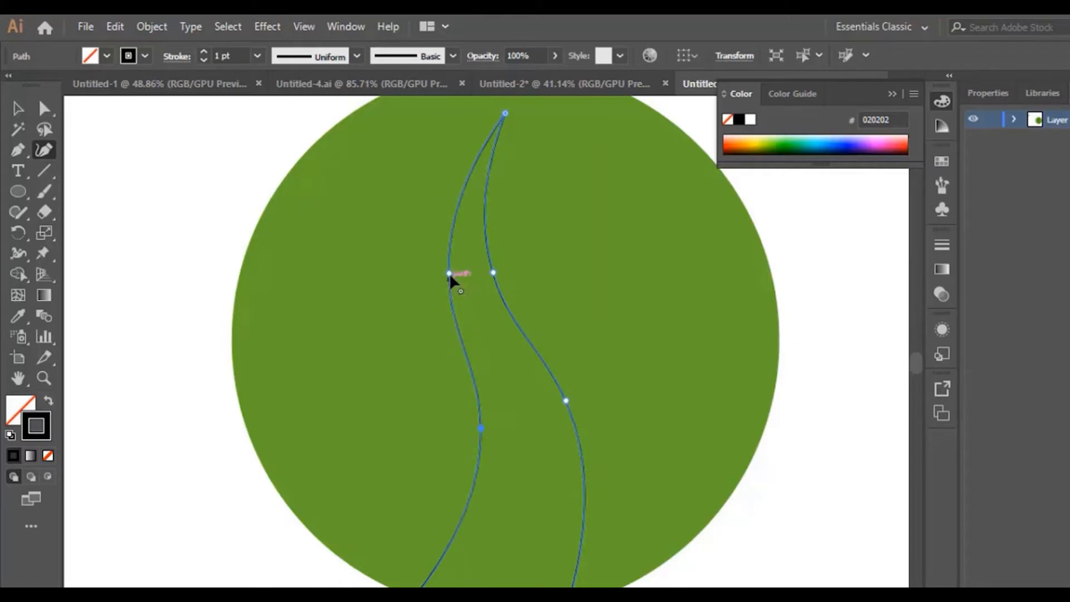
drag(449, 274, 443, 273)
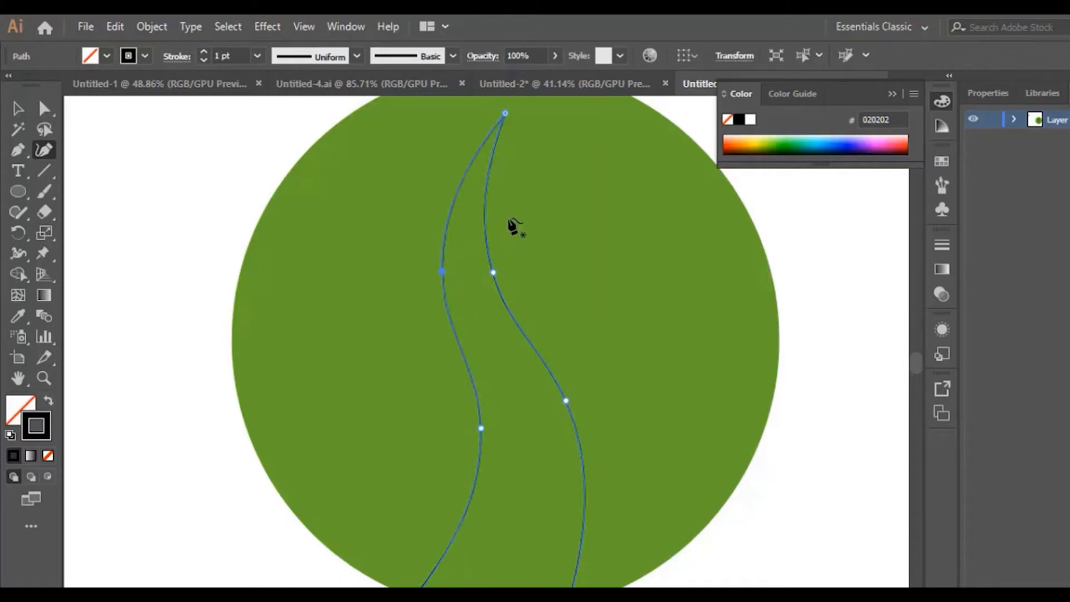
scroll(513, 227, up, 2)
scroll(535, 251, down, 3)
scroll(549, 296, up, 2)
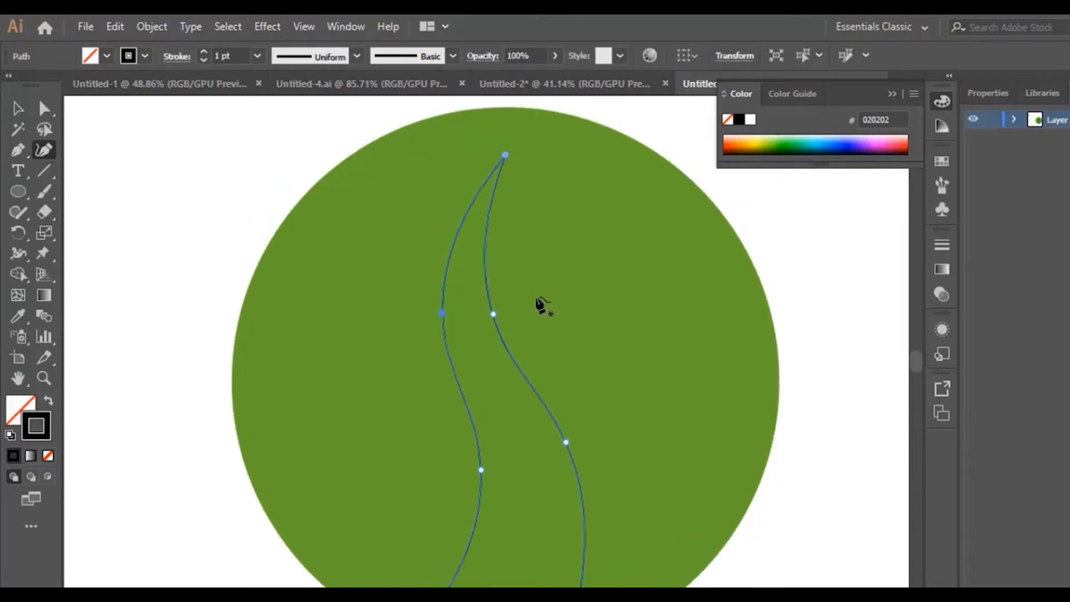
scroll(494, 367, down, 1)
Step: Add points near the top and raise the top anchor to taper the trunk into a sharp tip
click(469, 209)
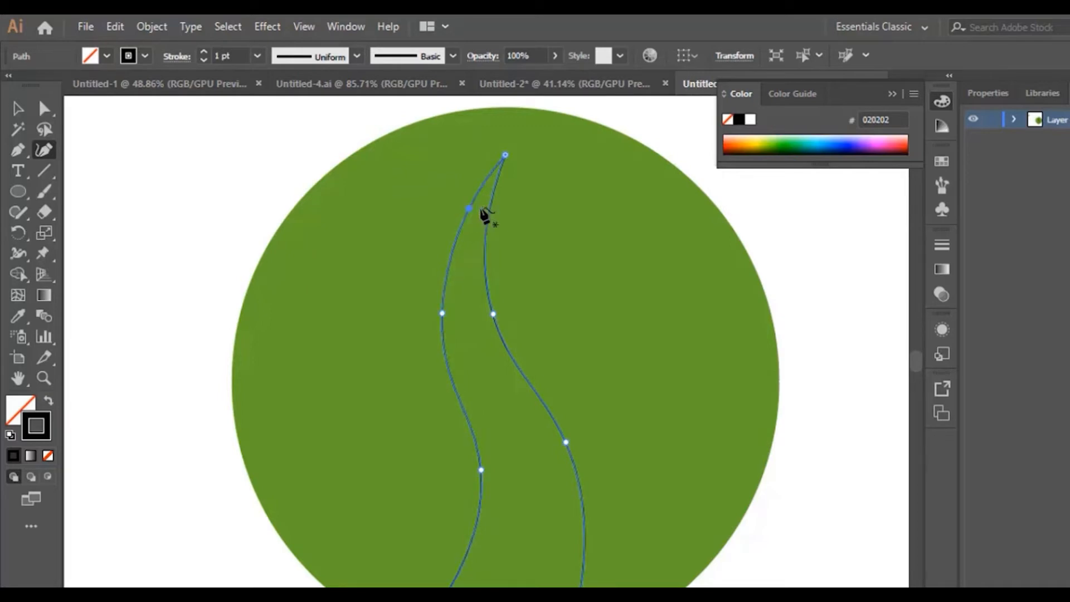
click(489, 208)
drag(505, 156, 484, 138)
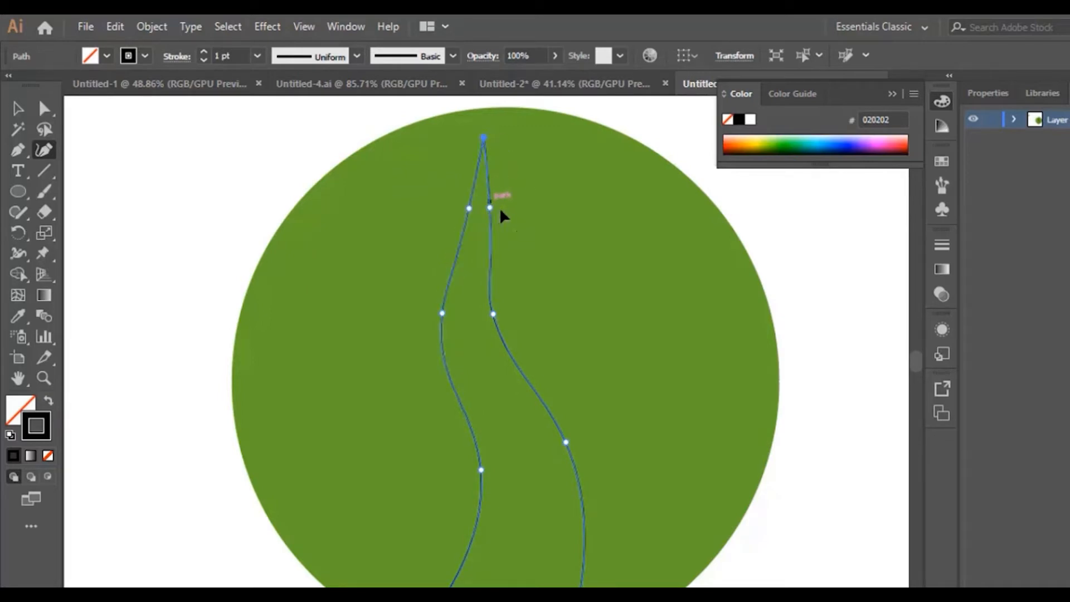
mouse_move(490, 207)
mouse_down()
mouse_move(506, 210)
mouse_move(480, 218)
mouse_up()
scroll(508, 286, down, 4)
scroll(512, 302, up, 4)
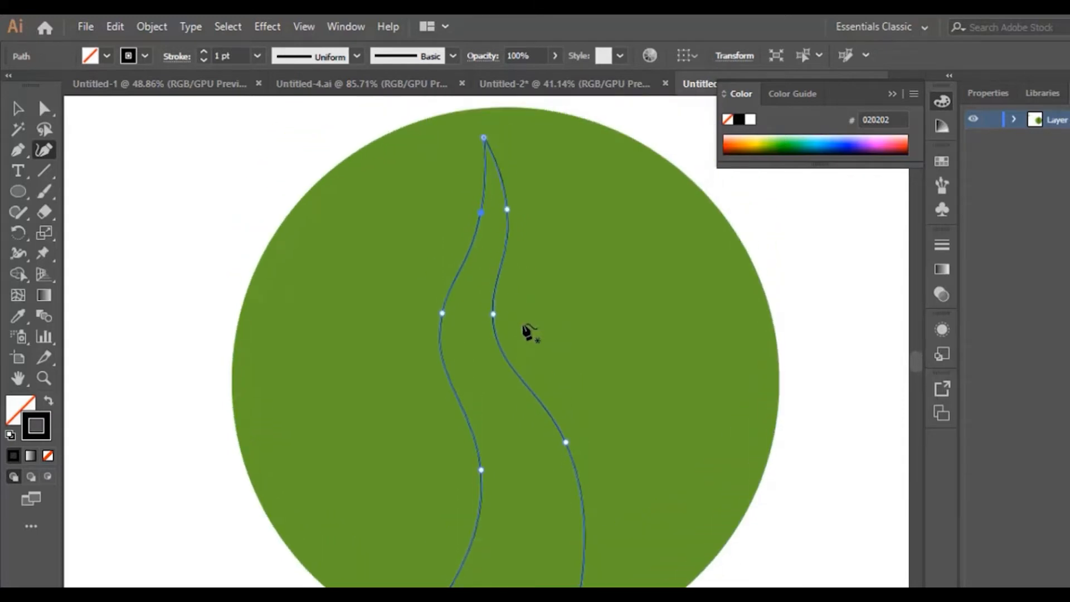
scroll(527, 332, down, 2)
scroll(532, 336, up, 2)
scroll(556, 340, down, 3)
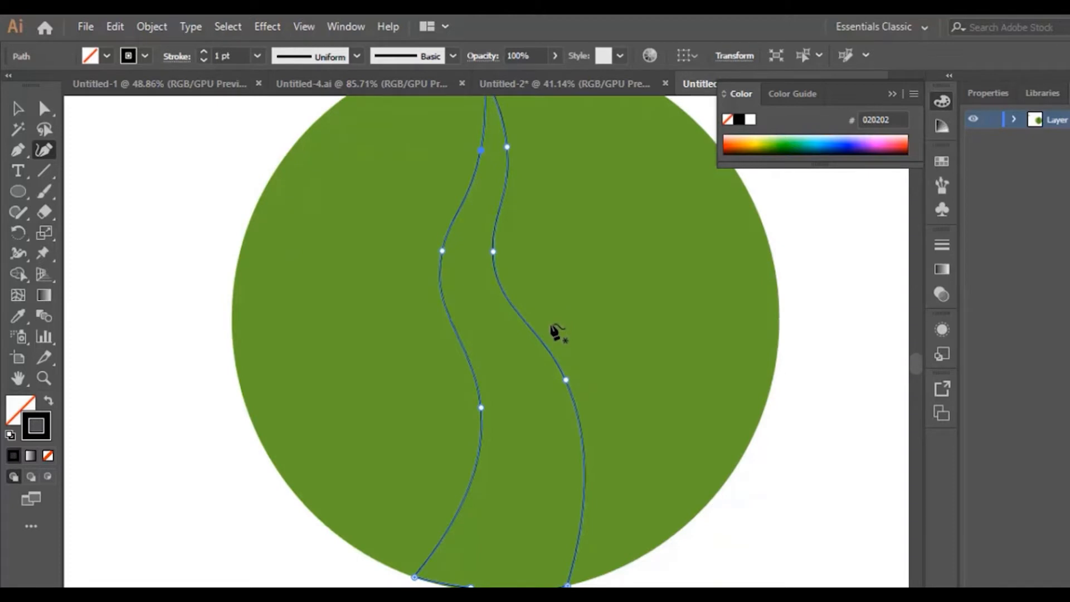
scroll(556, 333, up, 2)
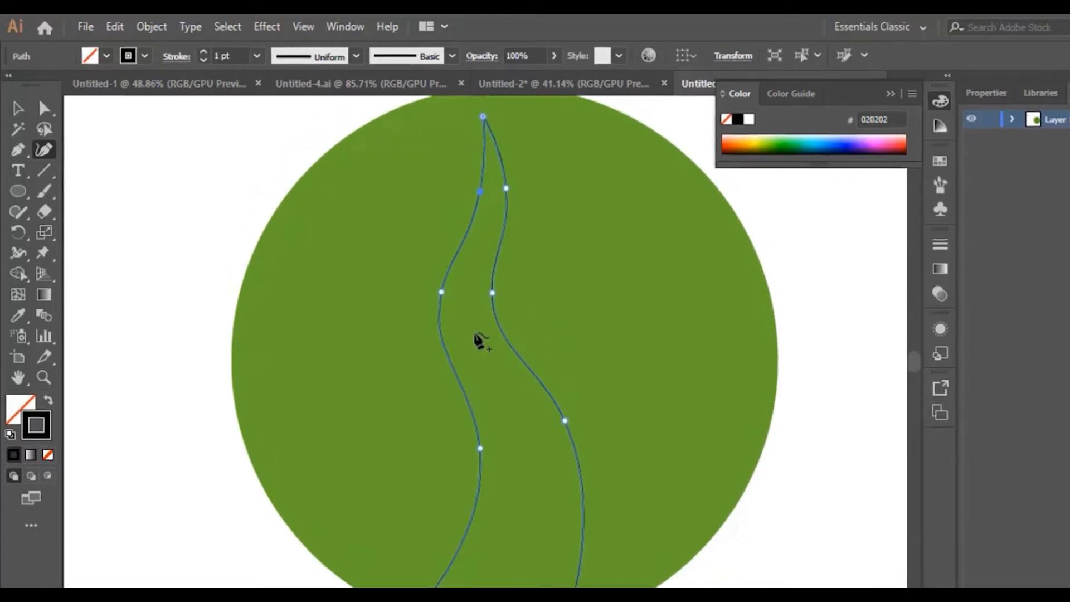
Step: Fill the trunk shape with white #FFFFFF
click(29, 408)
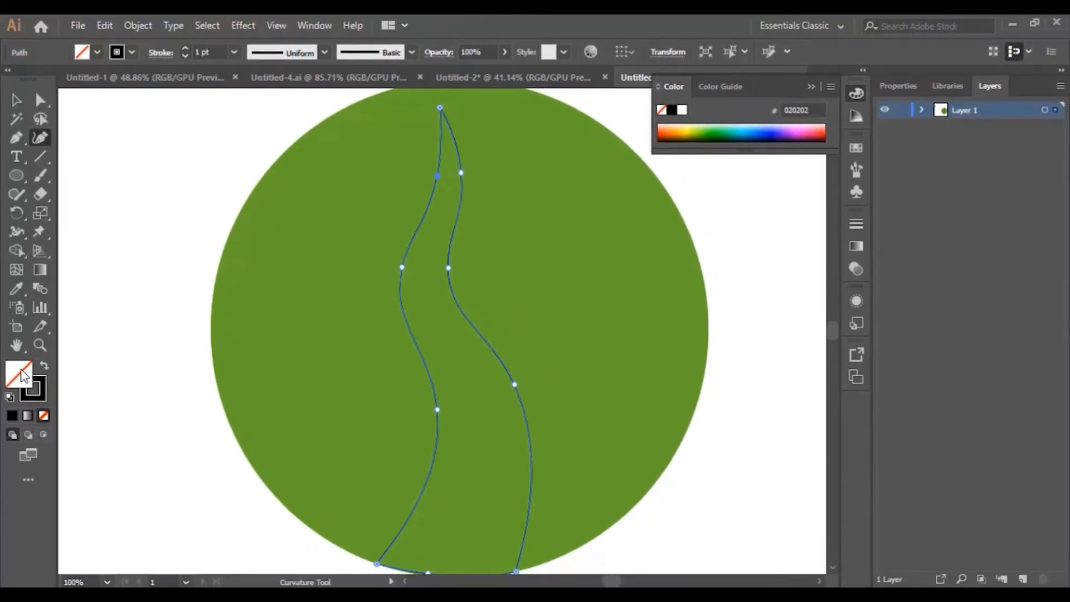
double_click(19, 374)
drag(715, 310, 586, 221)
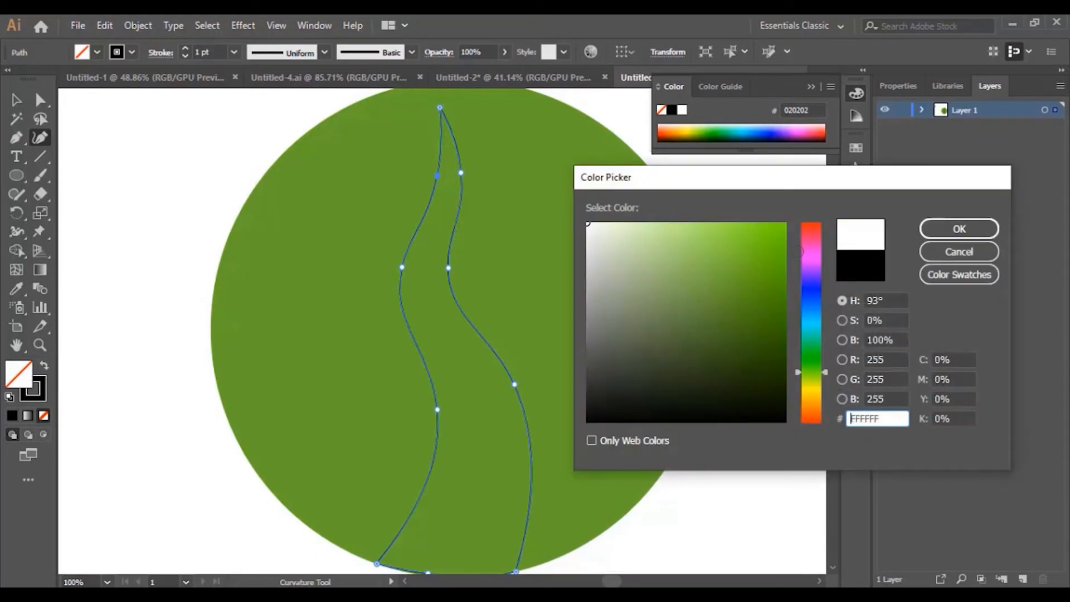
click(959, 237)
scroll(454, 215, down, 4)
scroll(455, 228, up, 3)
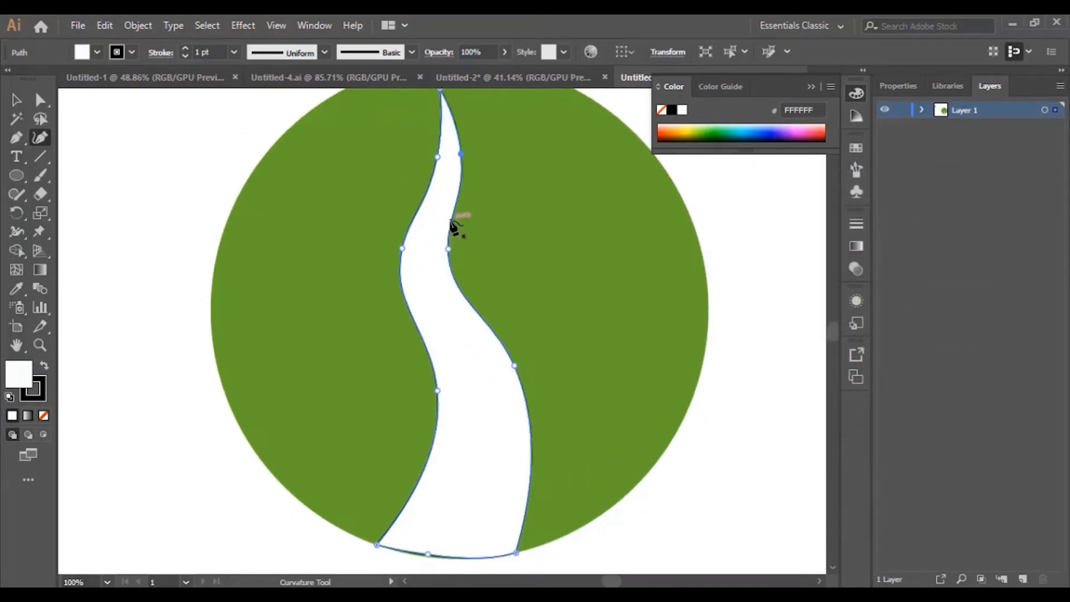
Step: Deselect the trunk, then select it again with the Selection tool
click(16, 100)
scroll(563, 306, down, 3)
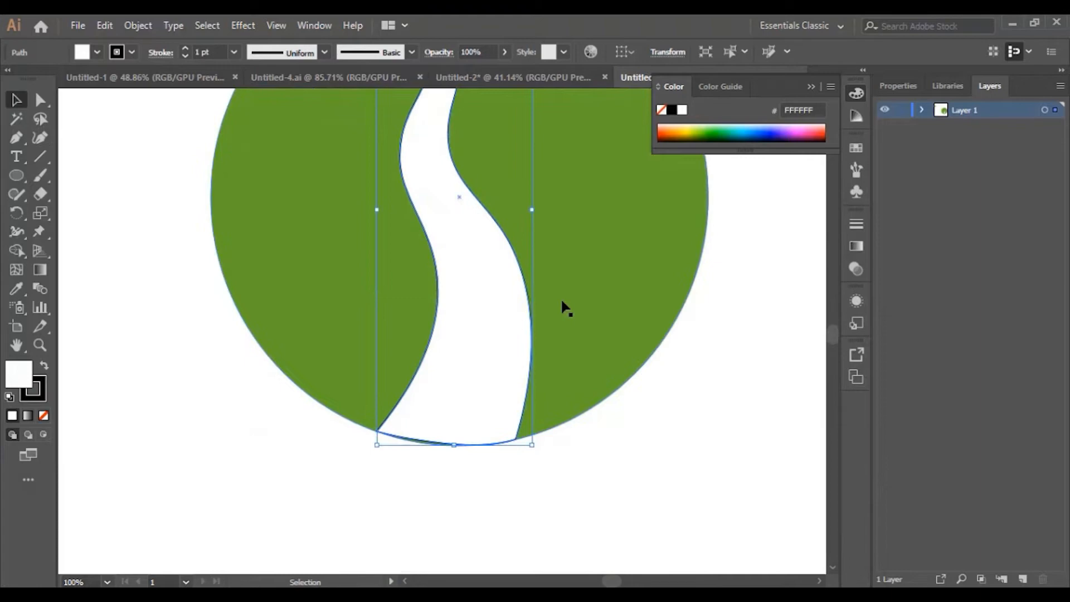
click(628, 440)
scroll(557, 437, down, 2)
click(461, 322)
Step: Add an anchor on the trunk's bottom edge with the Curvature tool, then deselect to check it
click(40, 138)
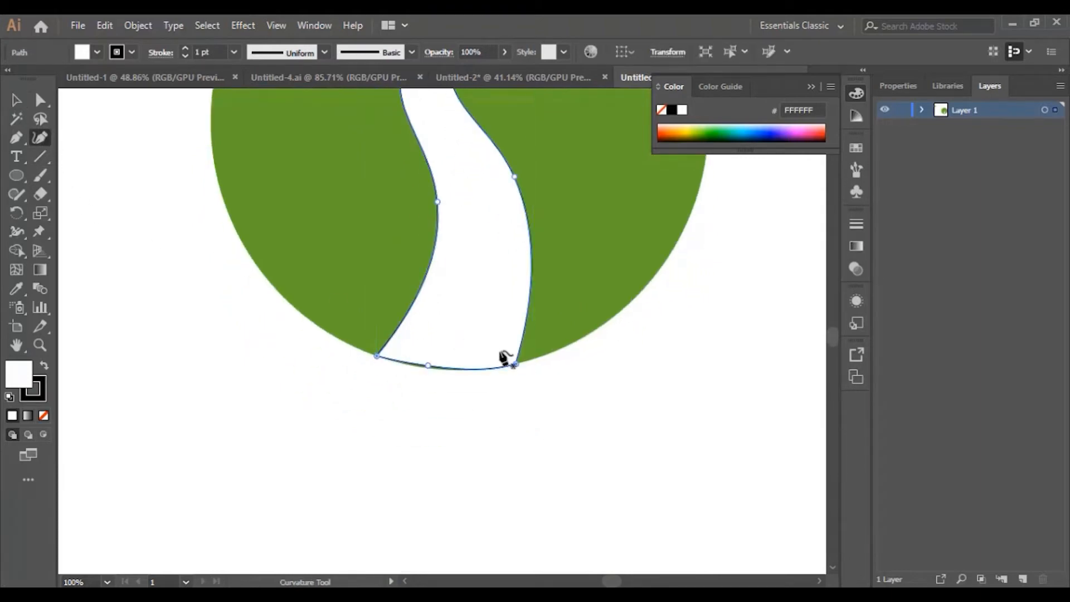
click(425, 367)
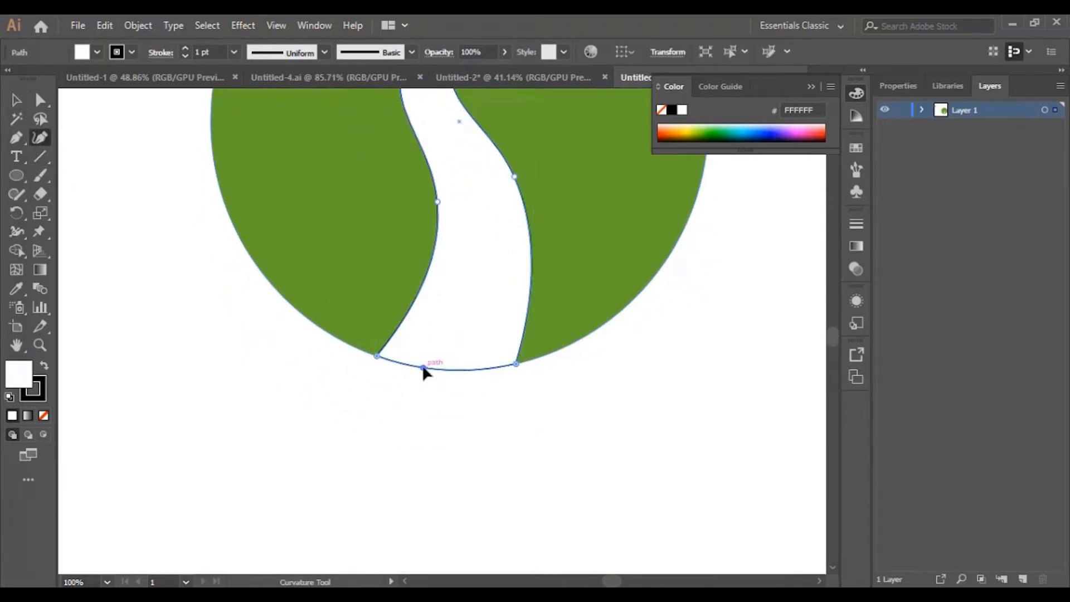
click(15, 103)
click(638, 454)
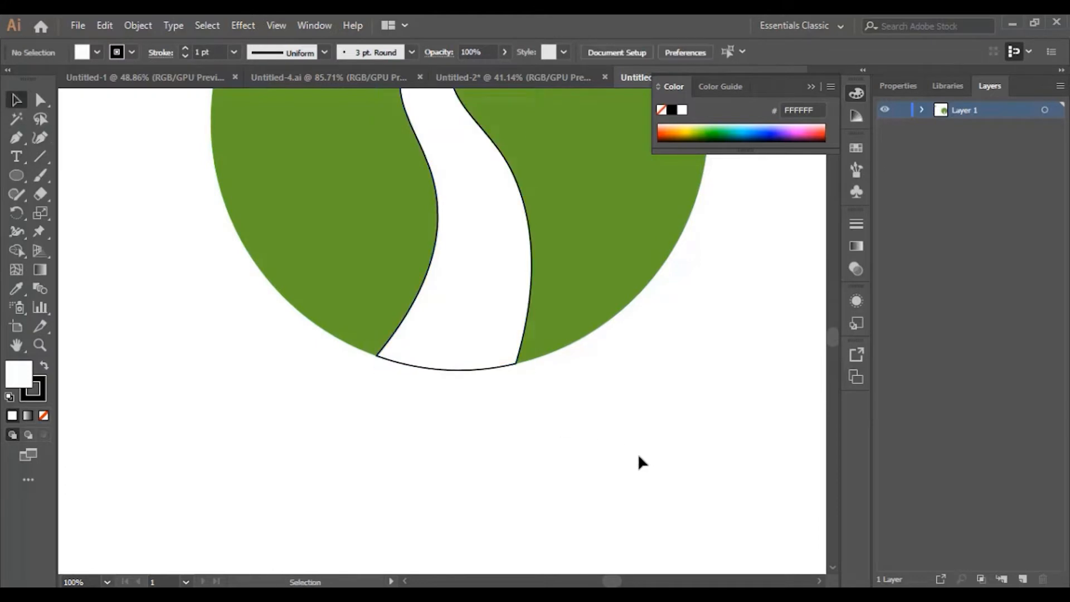
scroll(645, 453, up, 7)
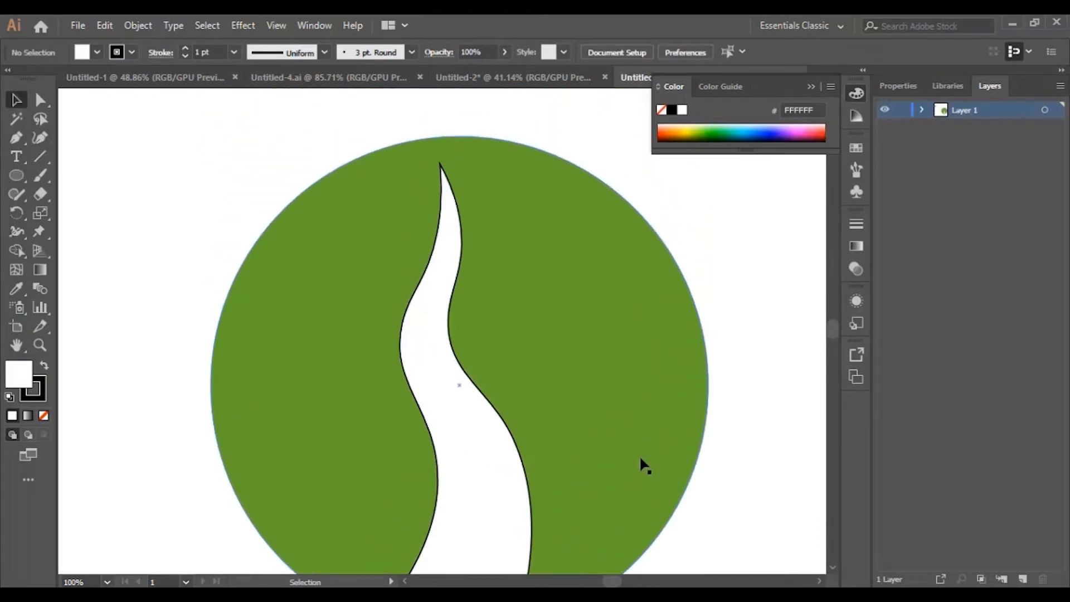
Step: Pen-draw a curved branch from the trunk's right edge toward the upper right, closing the shape
click(15, 140)
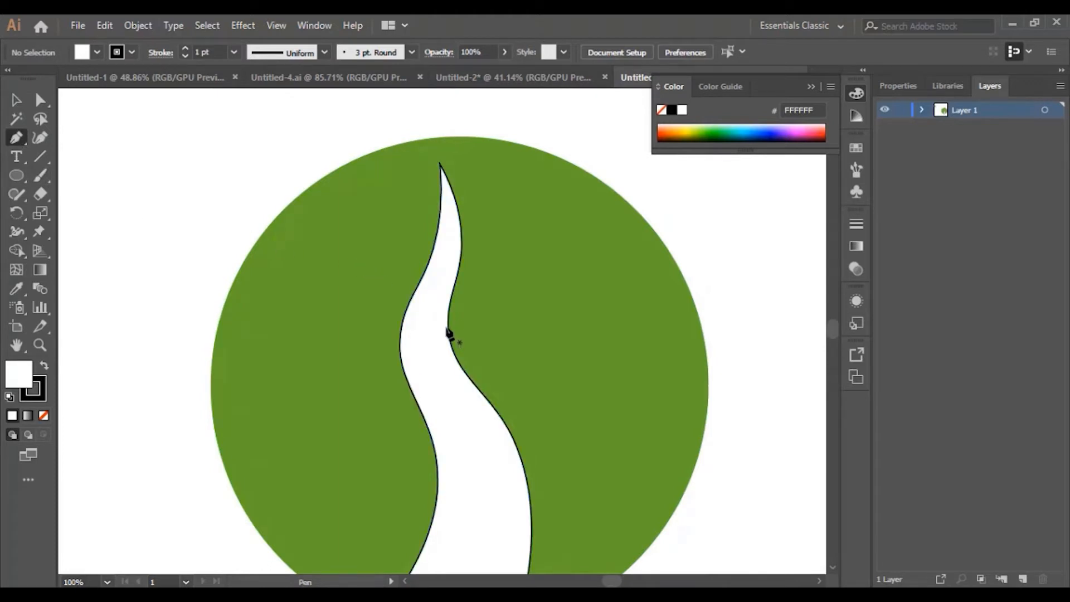
drag(451, 331, 593, 317)
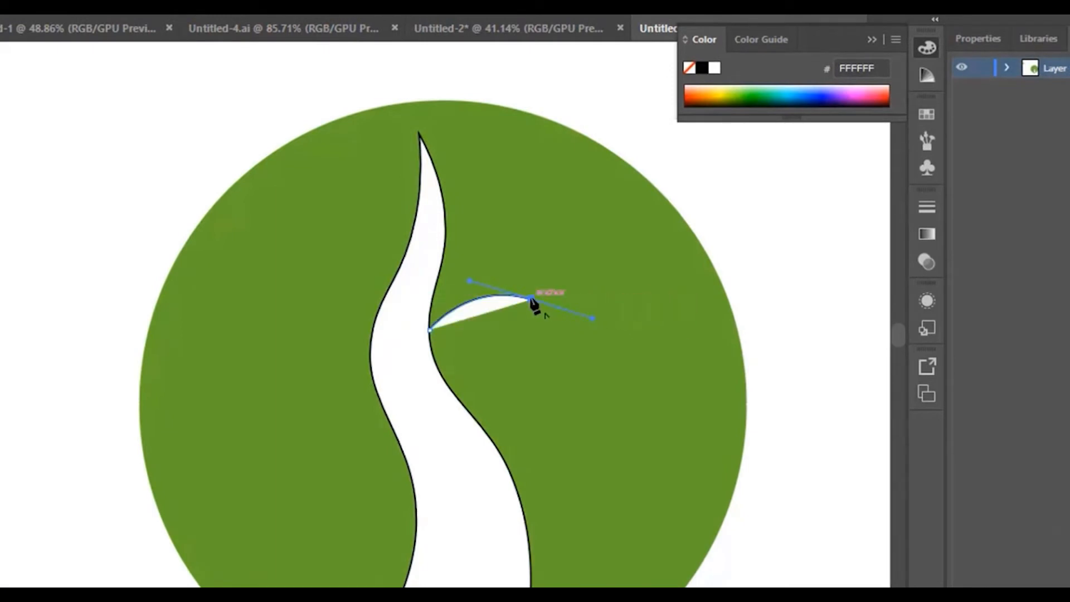
drag(531, 300, 426, 302)
click(493, 313)
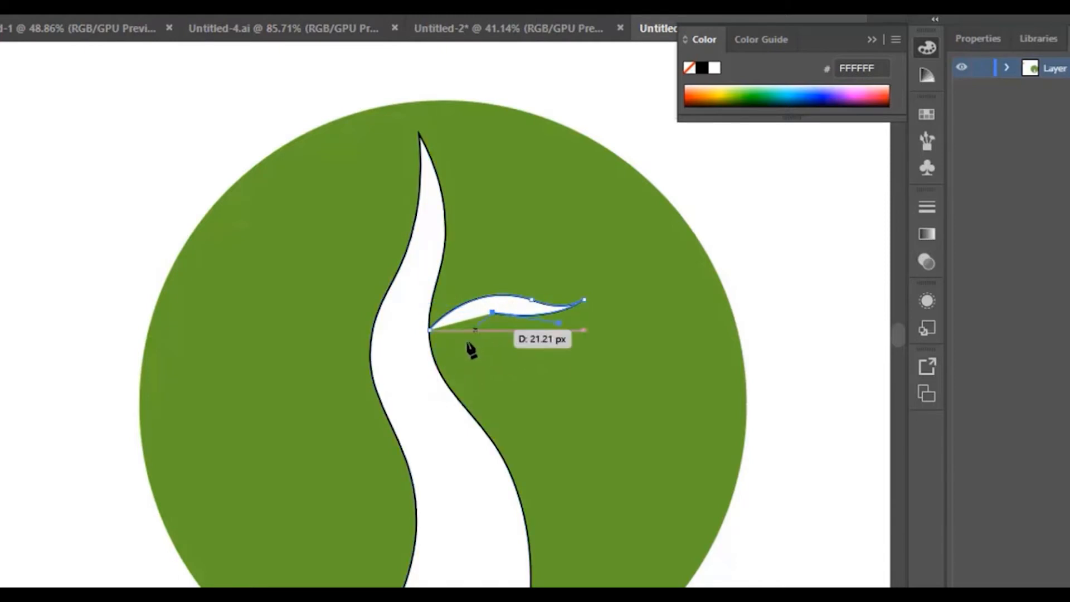
click(433, 355)
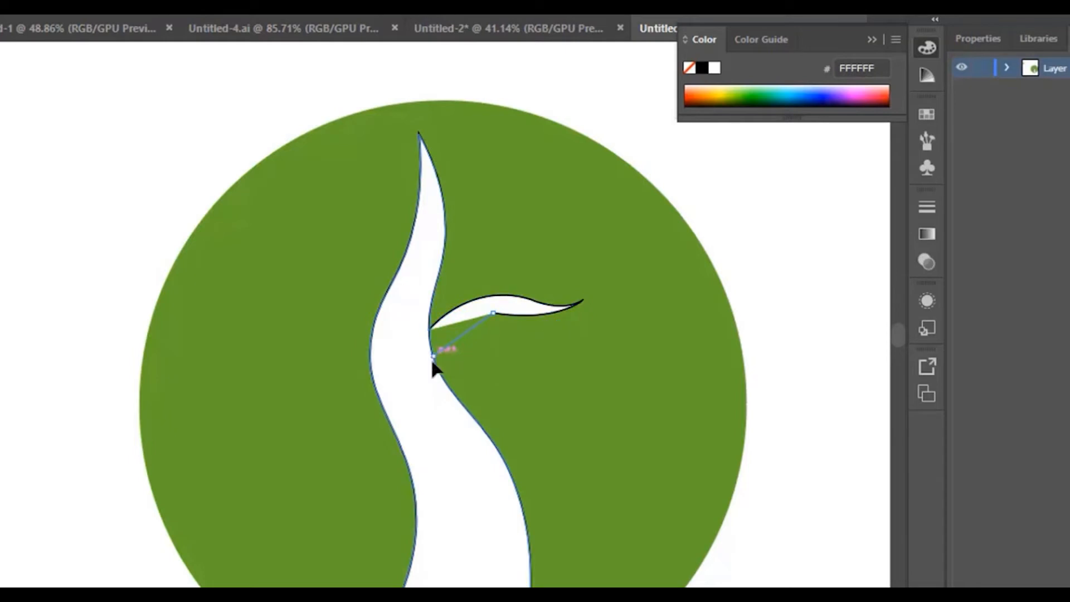
drag(433, 357, 424, 392)
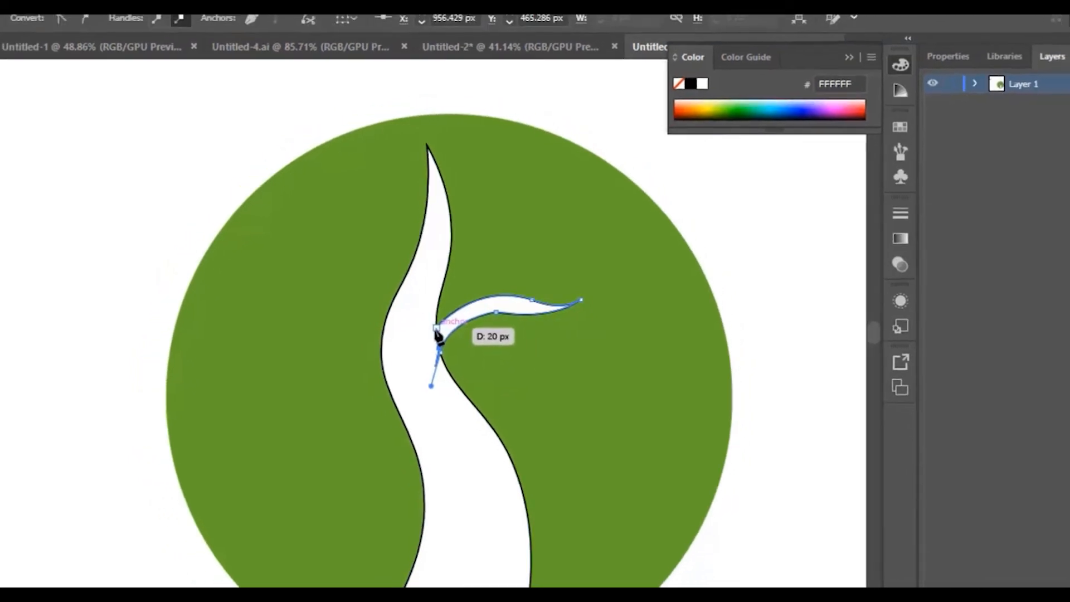
click(436, 329)
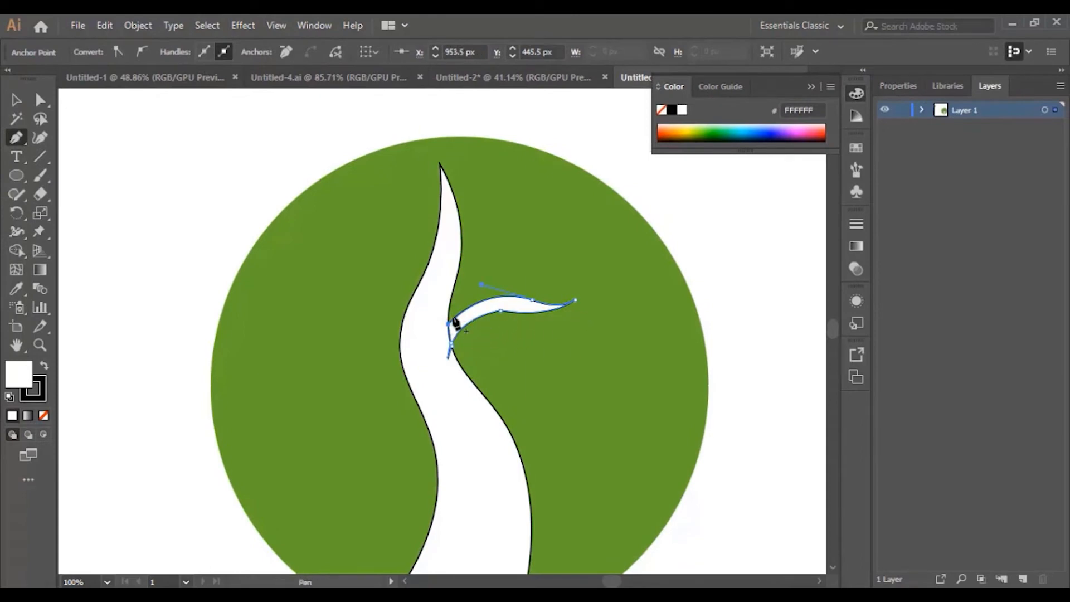
Step: Delete the spur anchor at the branch base, then add and drag anchors to smooth its lower edge
key(z)
click(453, 332)
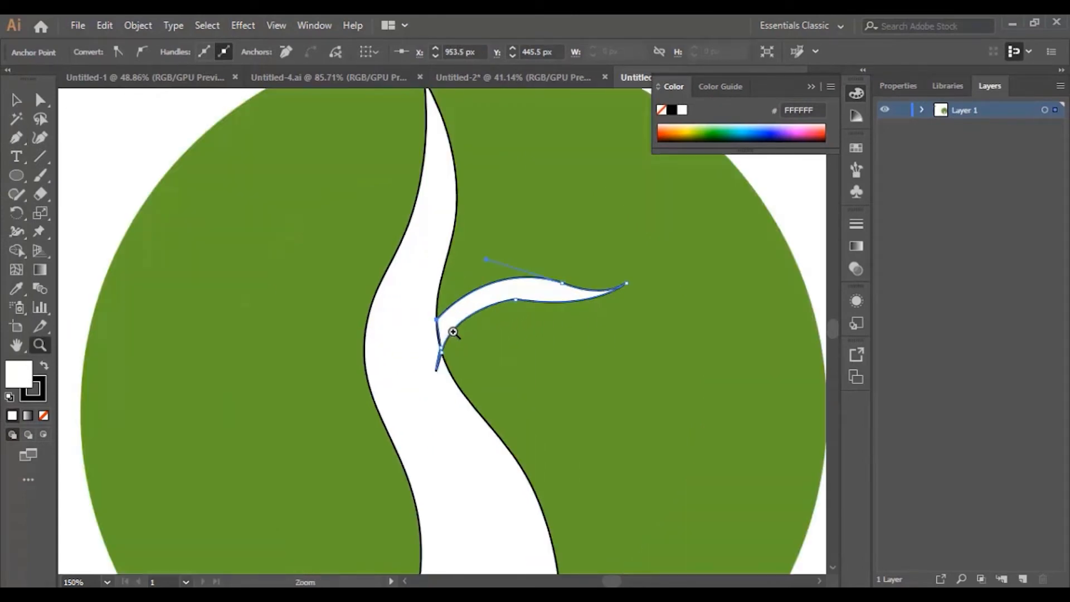
click(453, 332)
key(shift+asciitilde)
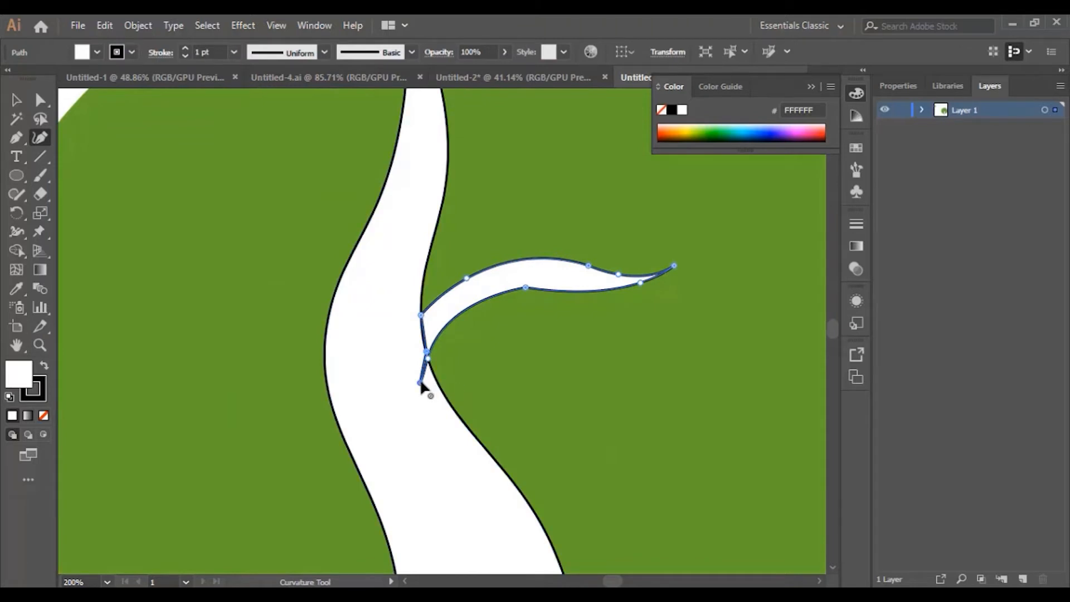
key(Delete)
click(471, 330)
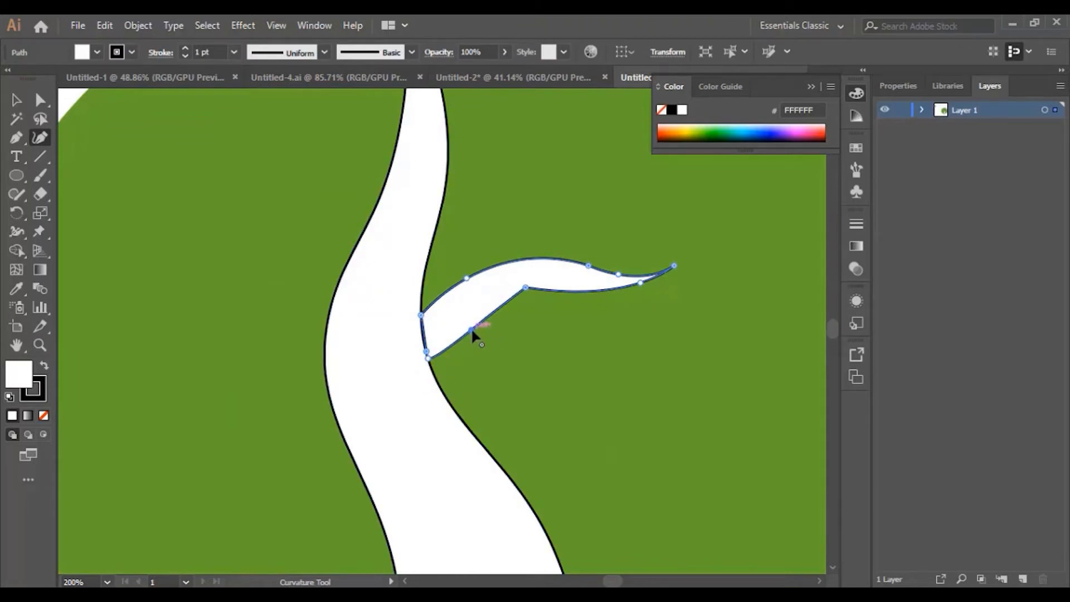
drag(472, 331, 466, 321)
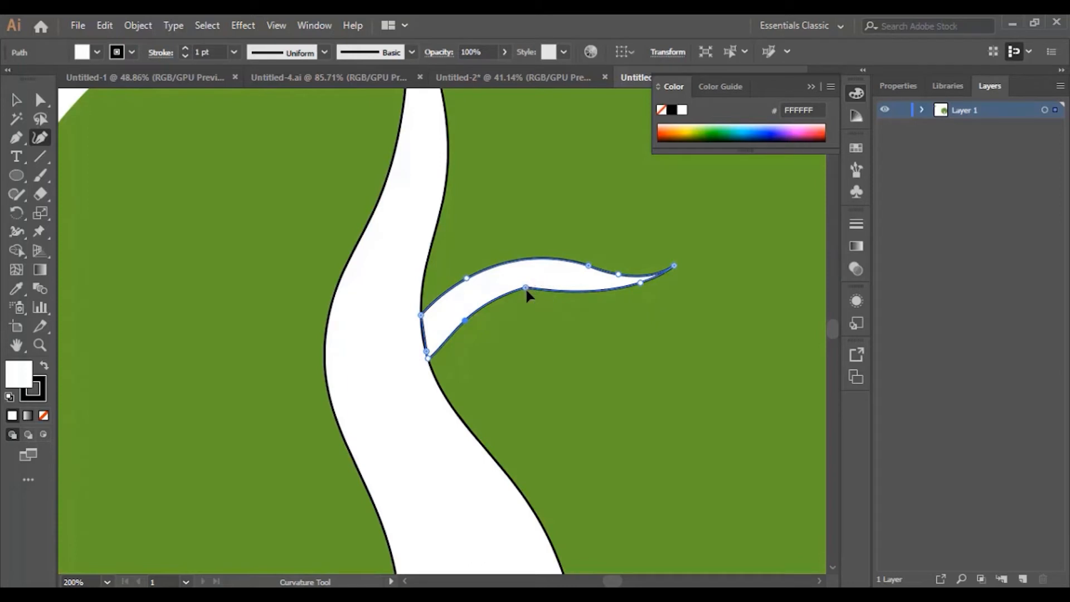
drag(527, 291, 524, 294)
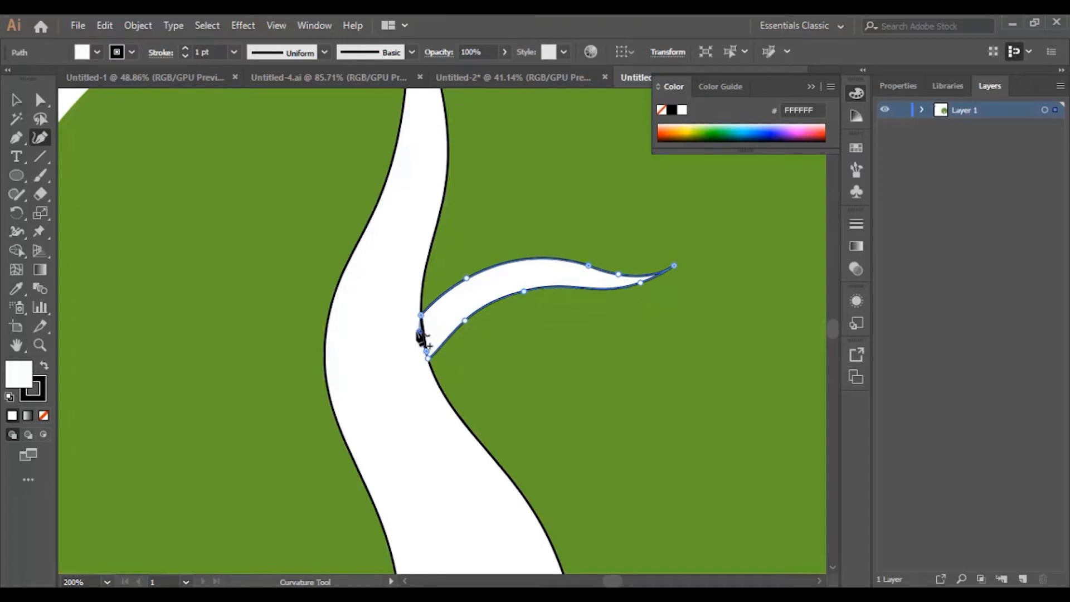
click(419, 332)
scroll(128, 262, up, 2)
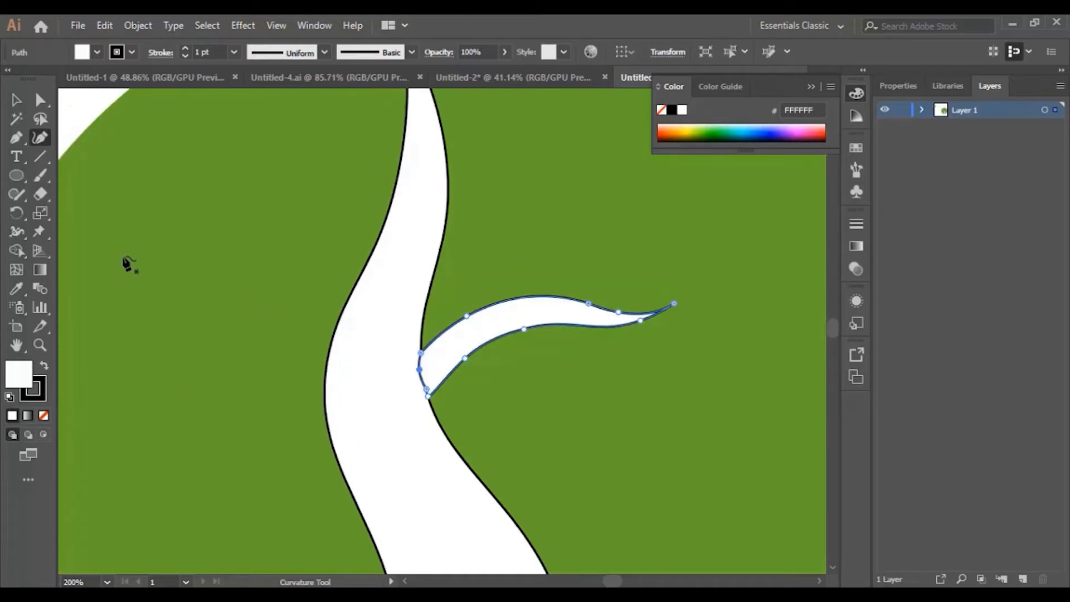
Step: Pen-draw a slim leaf from the trunk's left edge to a pointed tip at the upper left
click(16, 137)
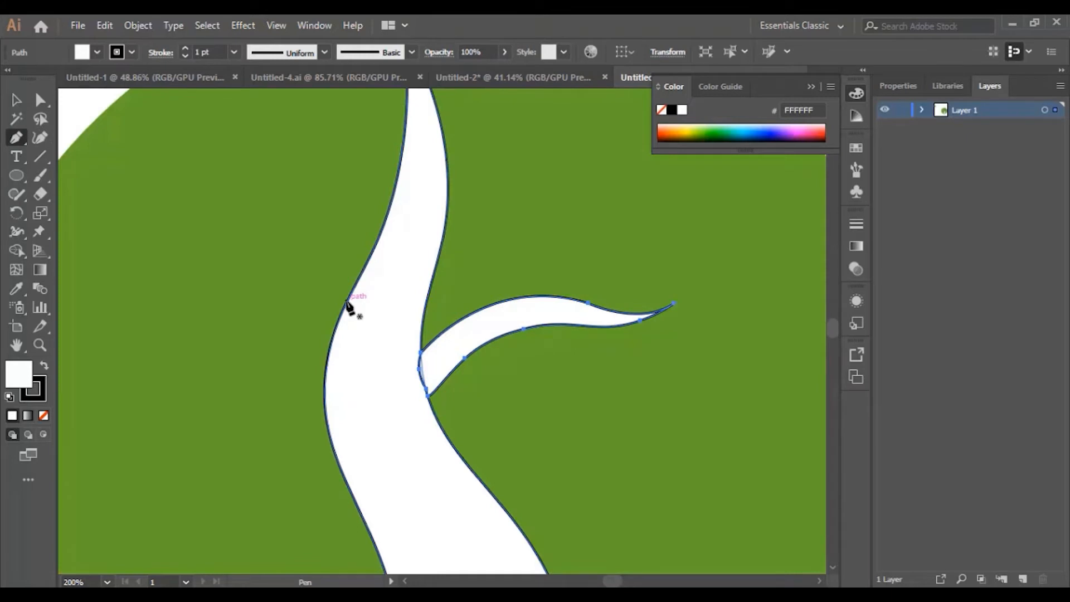
click(353, 288)
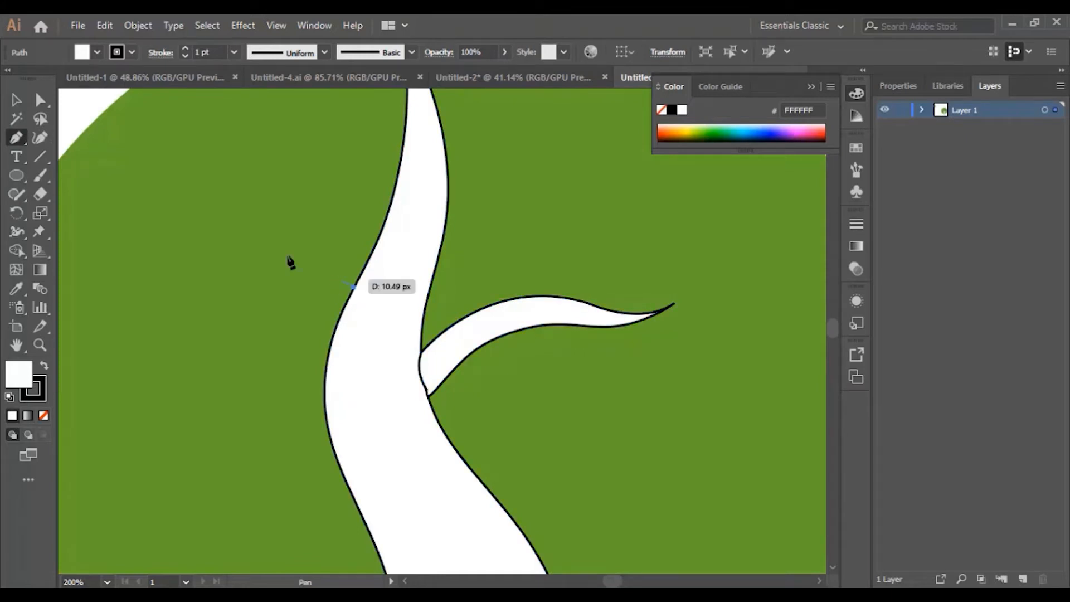
drag(181, 156, 80, 136)
click(249, 157)
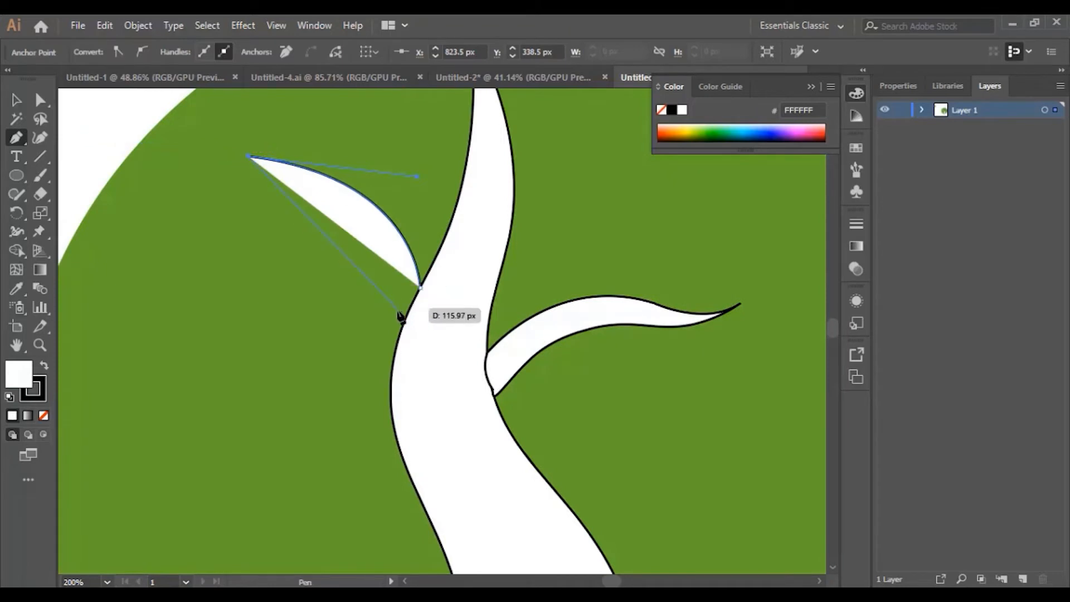
drag(402, 326, 422, 456)
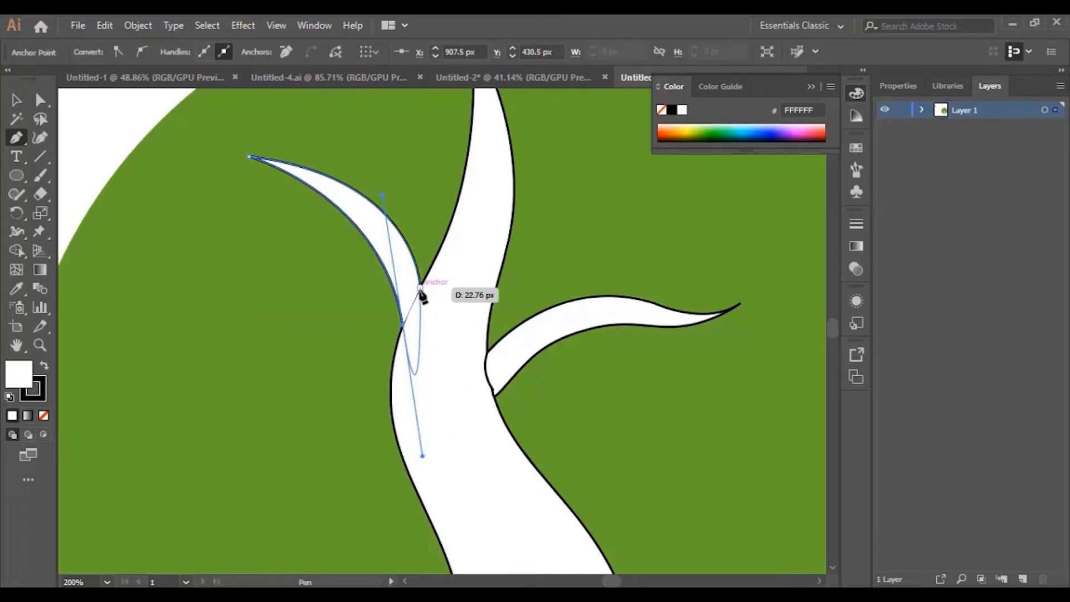
click(402, 326)
click(421, 288)
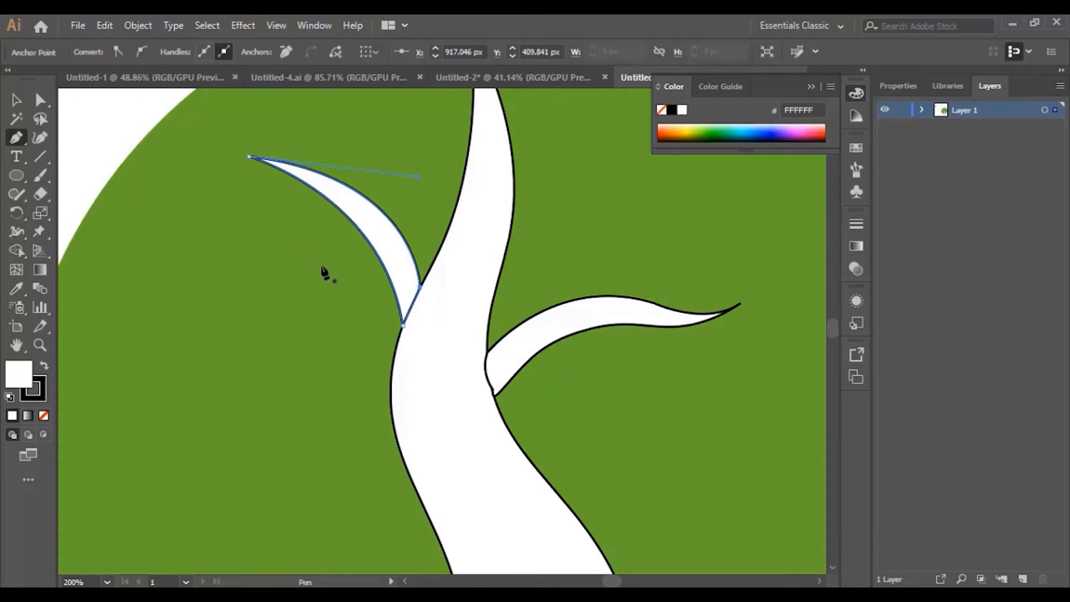
scroll(649, 306, down, 3)
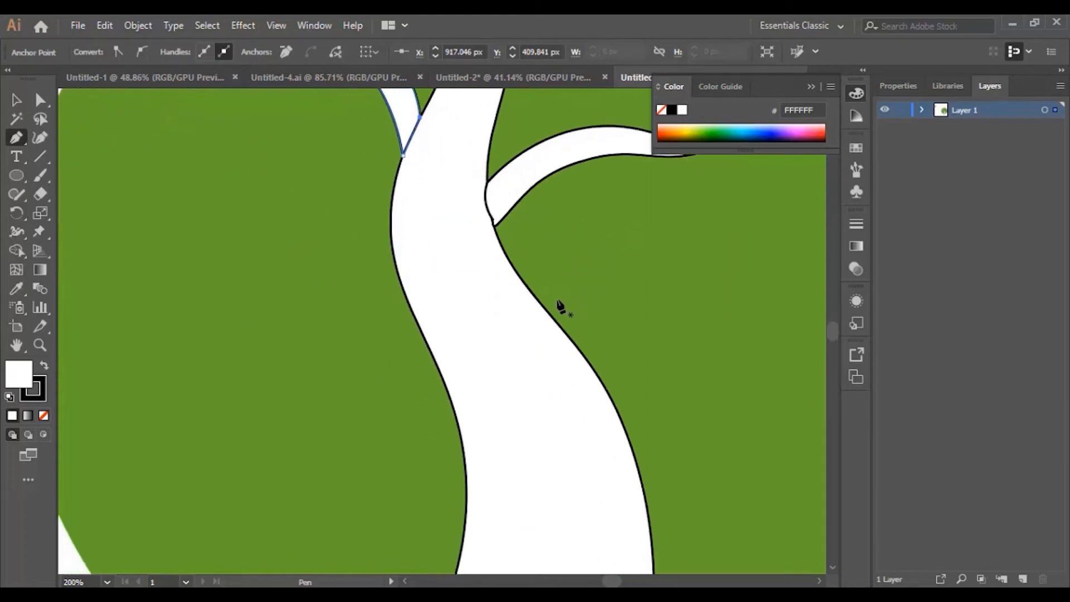
Step: Start a lower branch on the trunk's left edge, curving its upper edge out to a sharp tip
click(420, 323)
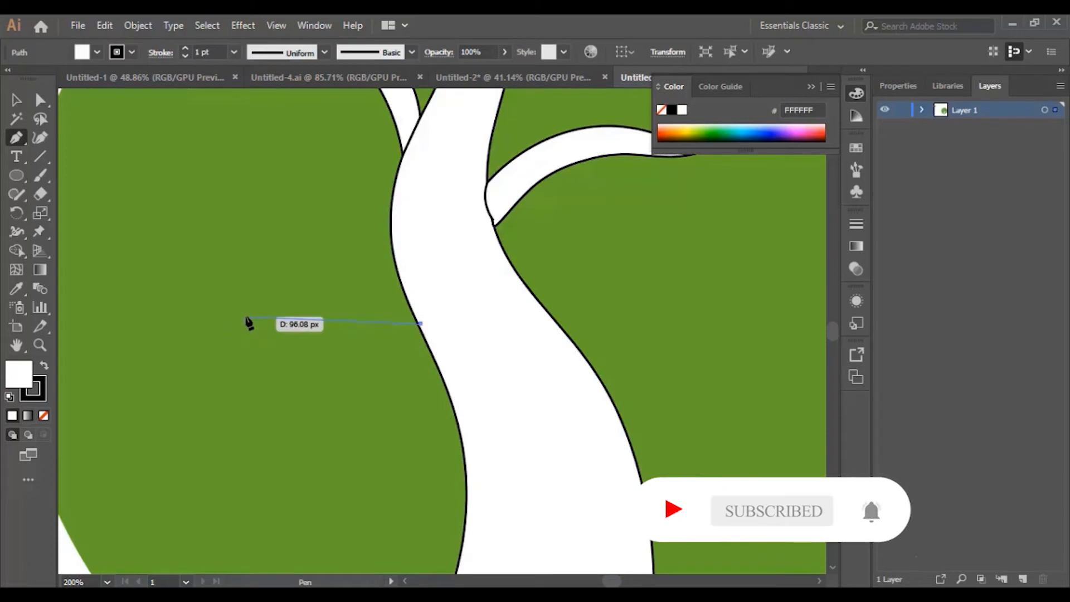
drag(237, 306, 153, 331)
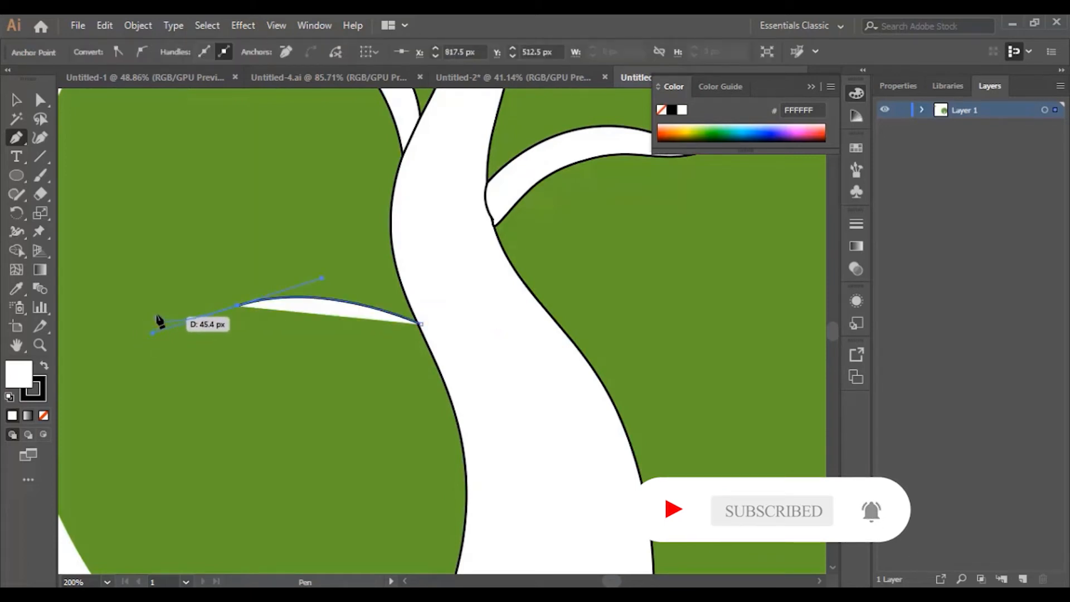
drag(157, 311, 404, 317)
click(276, 344)
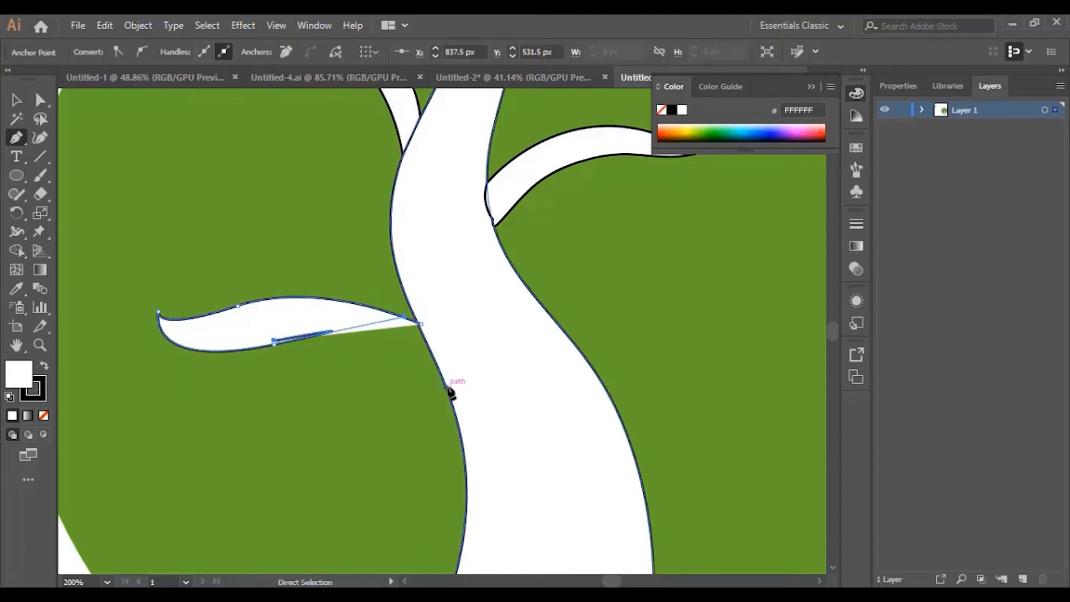
key(ctrl+z)
click(274, 344)
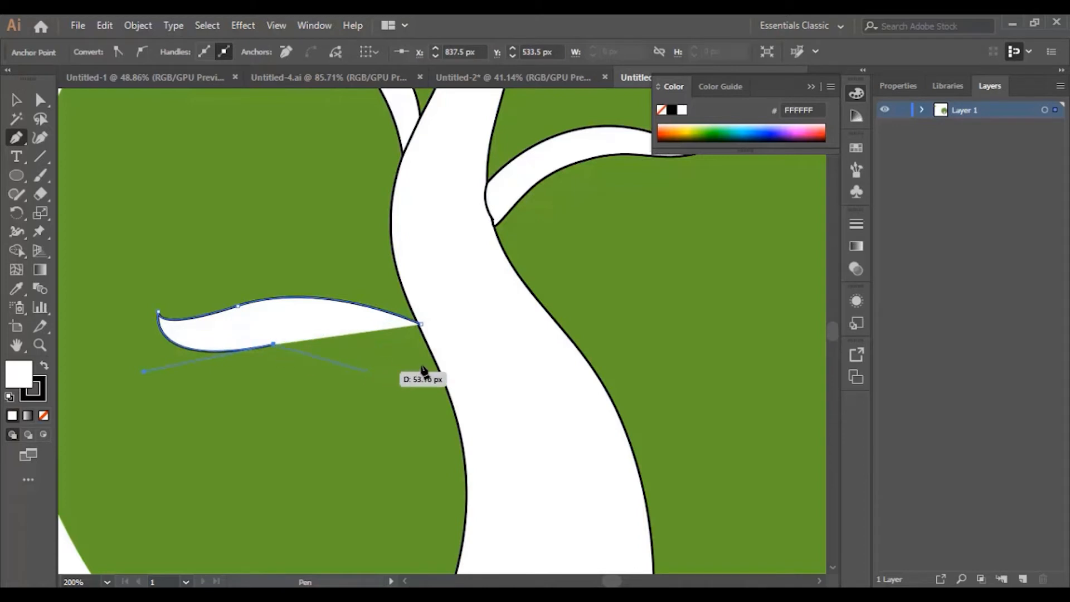
Step: Curve the branch's lower edge back down to the trunk and close the shape
drag(440, 376, 477, 417)
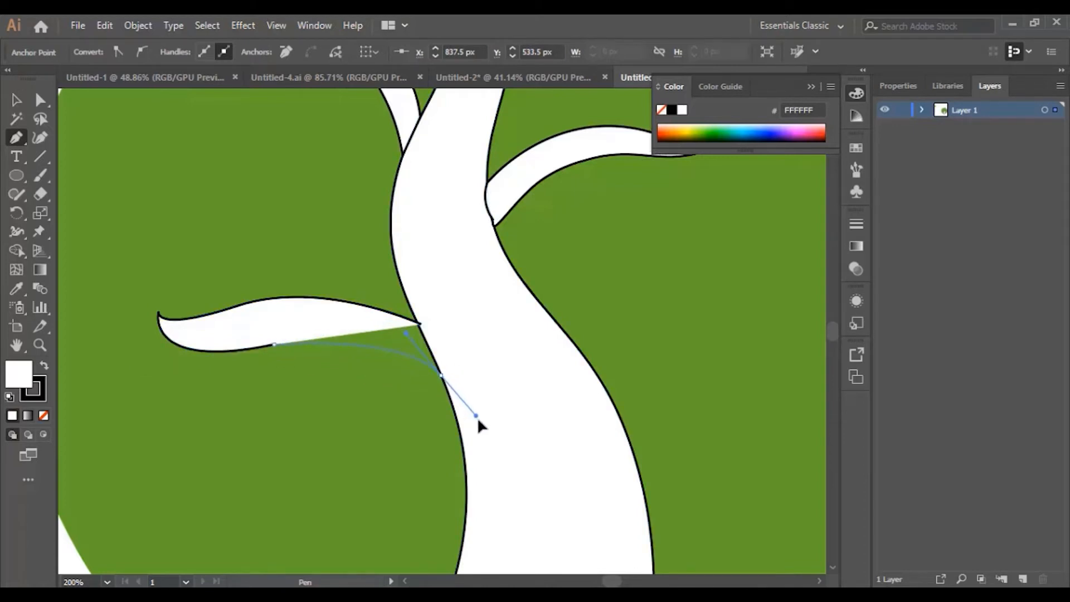
drag(421, 323, 422, 330)
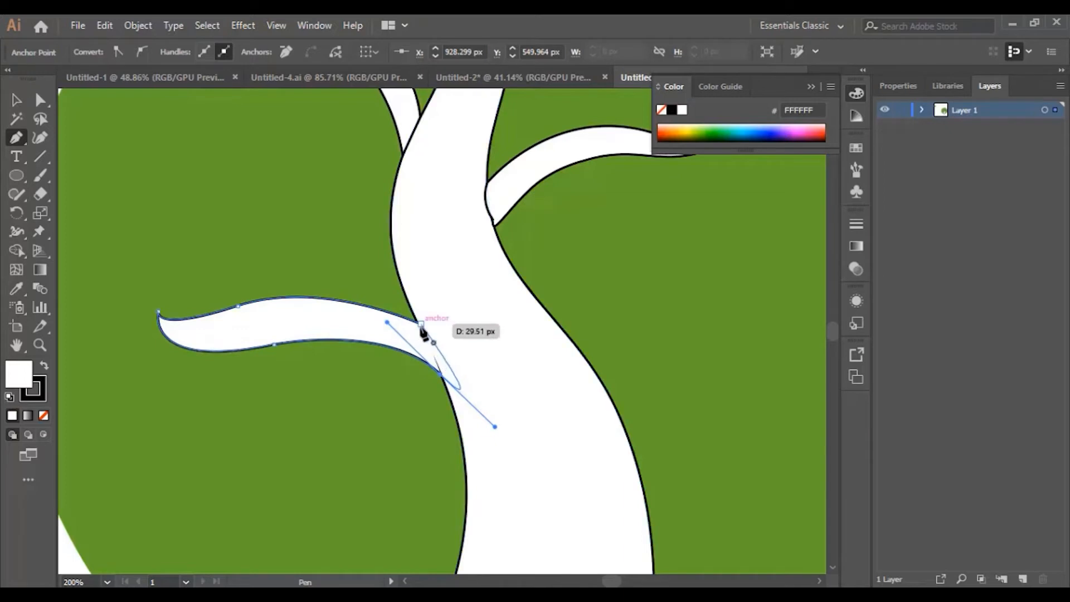
click(441, 375)
click(440, 349)
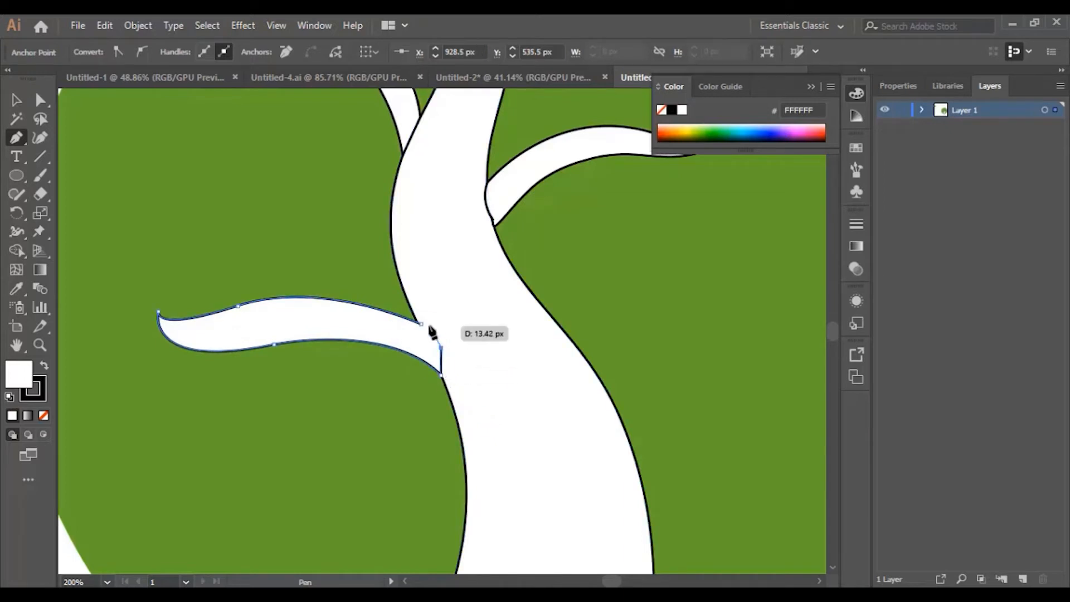
click(420, 323)
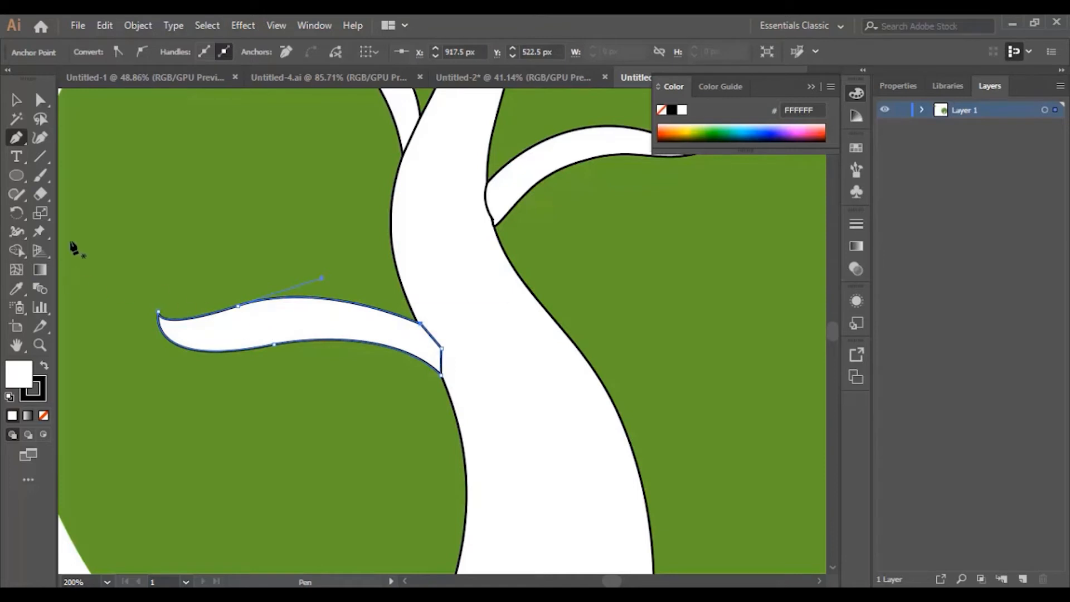
click(41, 141)
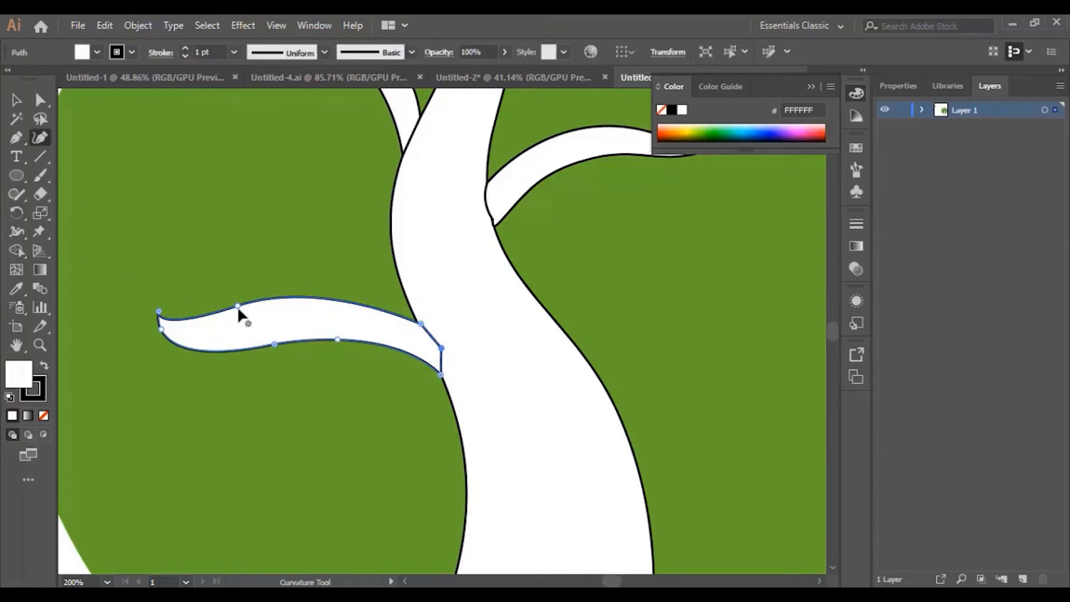
Step: Curve the left branch's top edge into a wave and widen its base along the trunk
drag(237, 305, 326, 300)
click(211, 299)
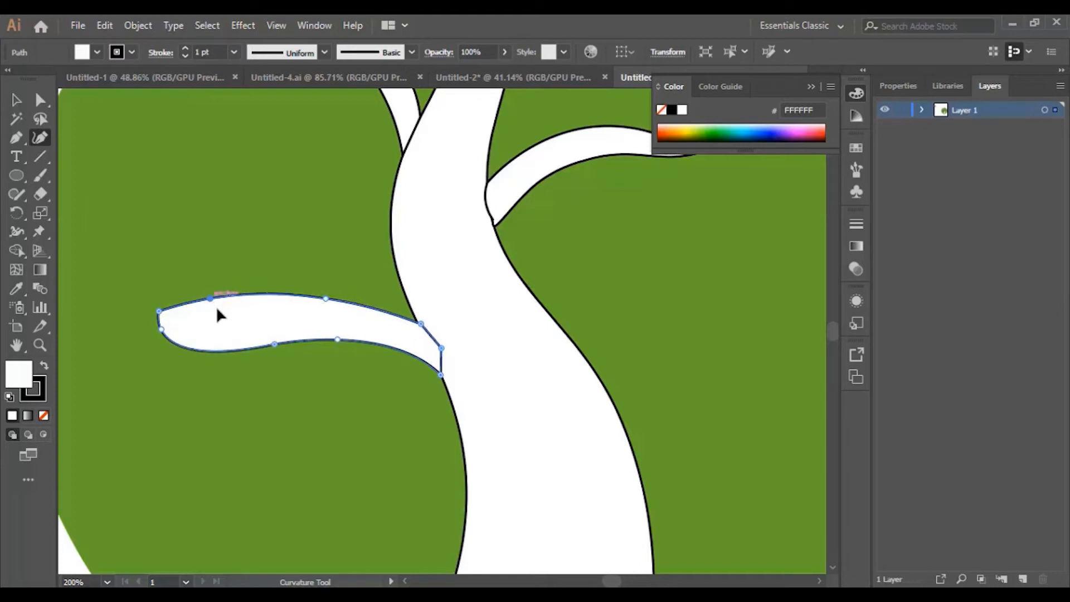
mouse_move(211, 299)
mouse_down()
mouse_move(216, 315)
mouse_move(188, 339)
mouse_up()
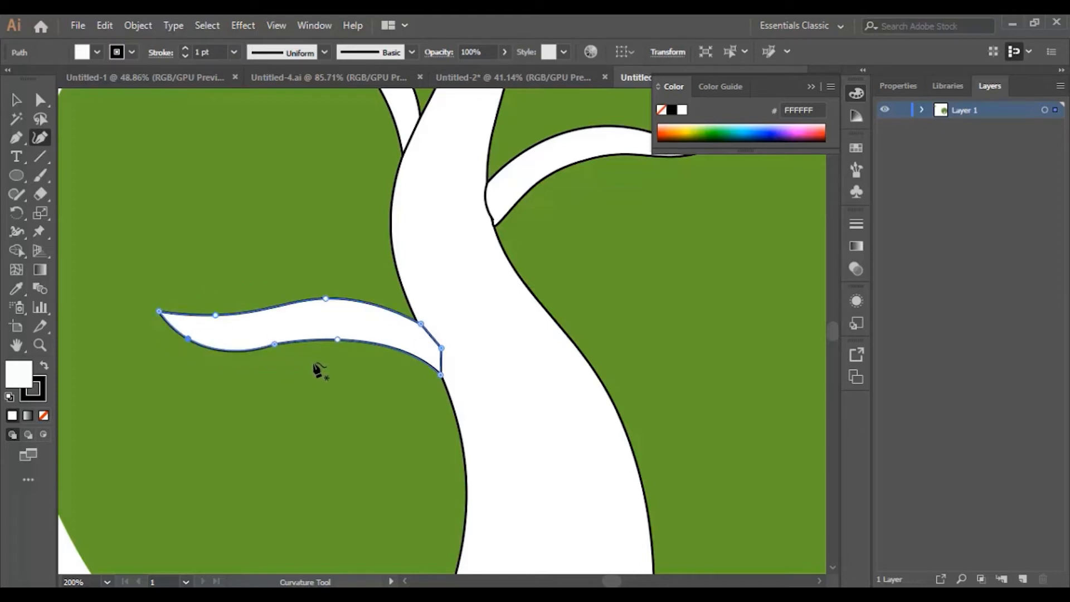
drag(443, 377, 457, 401)
drag(336, 339, 340, 348)
drag(428, 317, 433, 308)
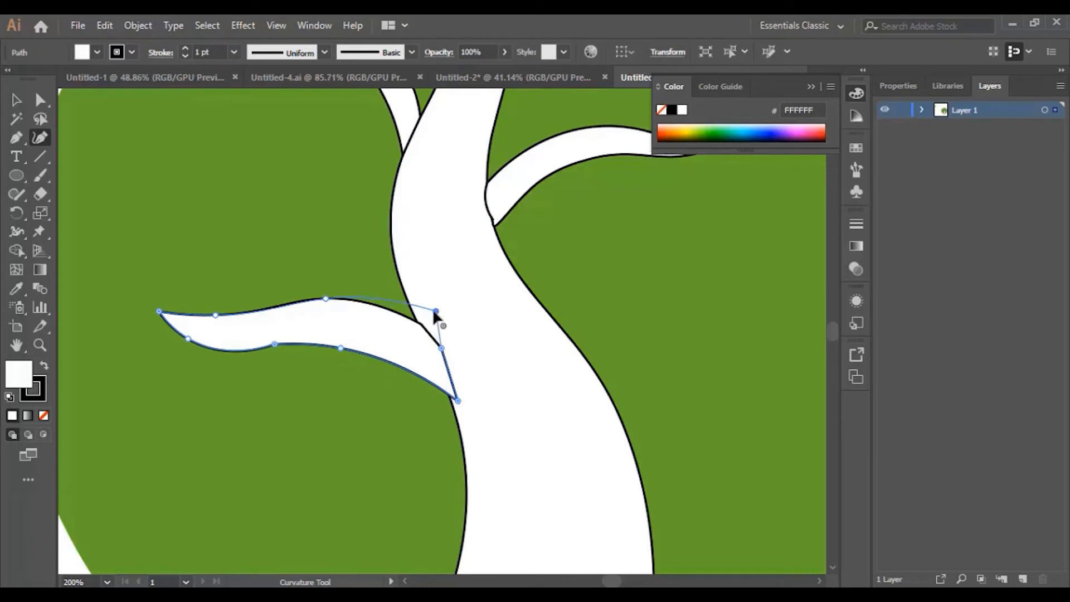
Step: Add a lower-edge point to refine the branch's wavy underside, then select the trunk
click(274, 344)
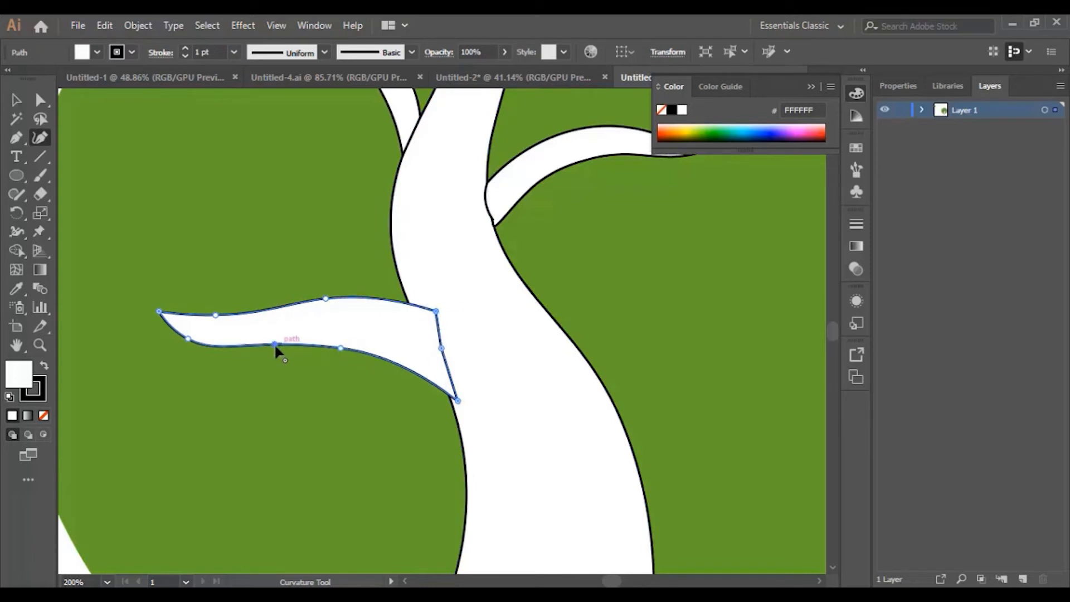
drag(275, 342, 279, 339)
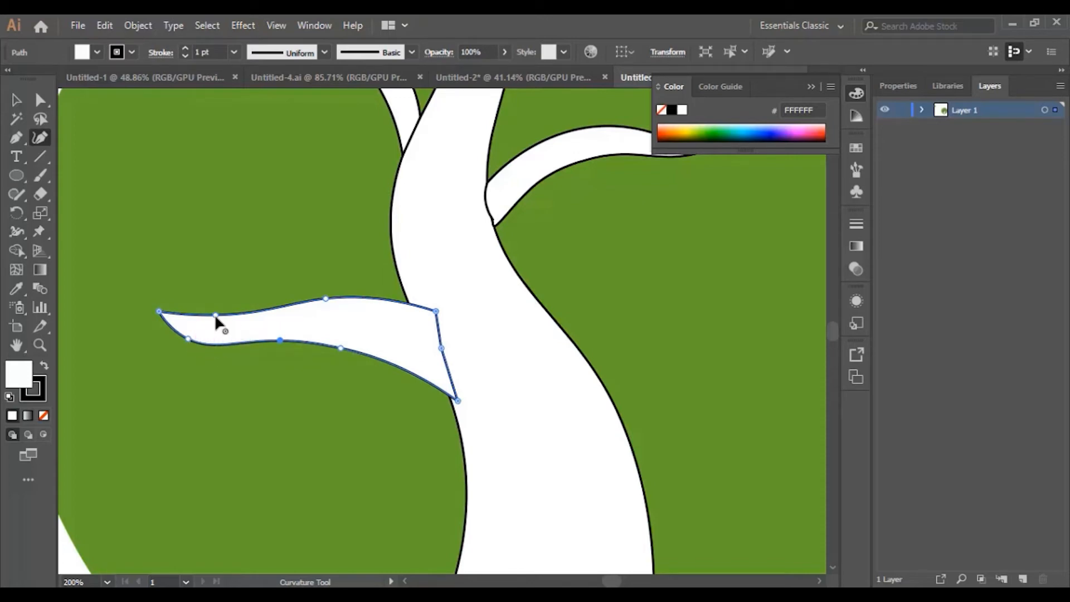
drag(215, 314, 245, 349)
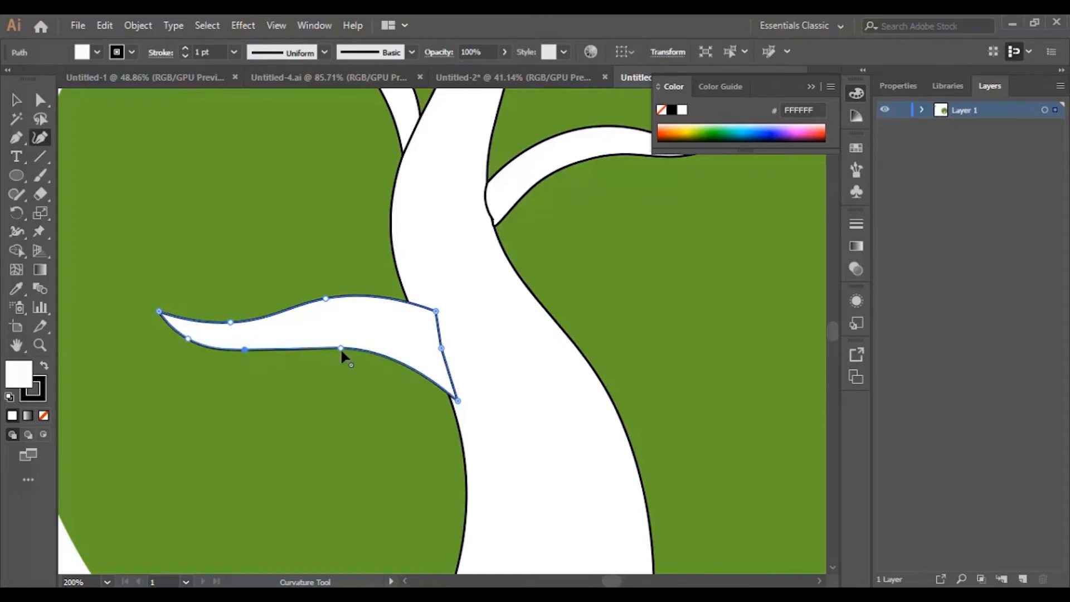
drag(340, 347, 331, 342)
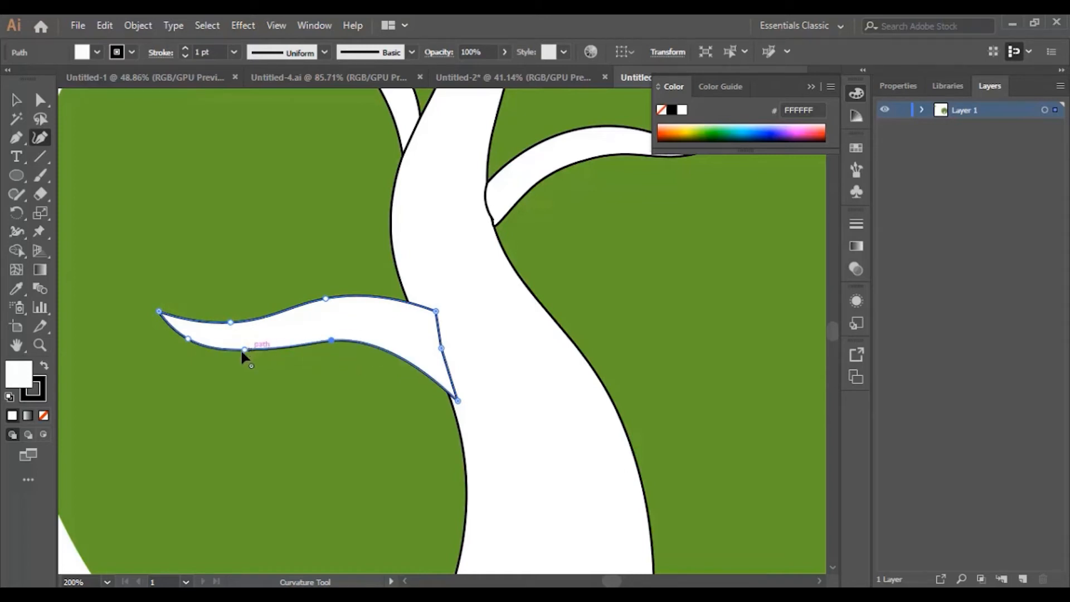
drag(243, 349, 241, 353)
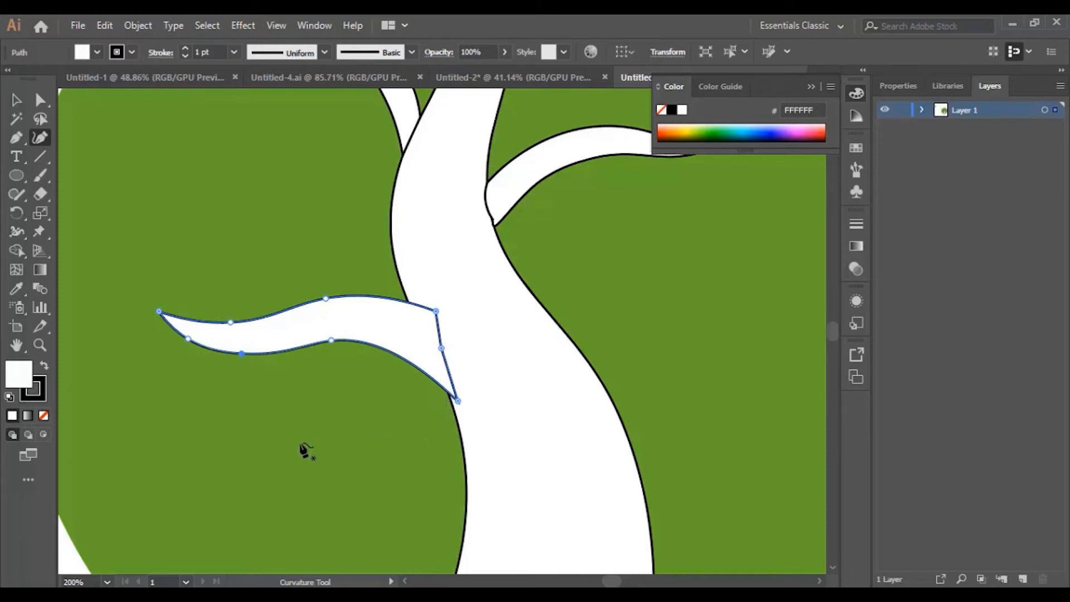
scroll(483, 450, down, 1)
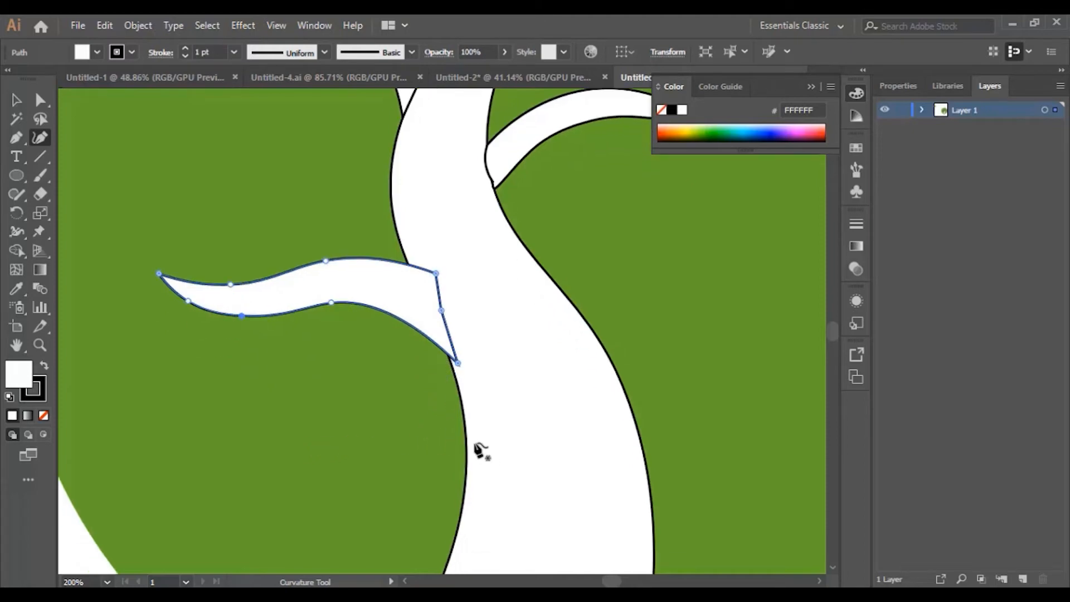
scroll(525, 461, up, 1)
drag(609, 579, 609, 579)
scroll(592, 469, down, 2)
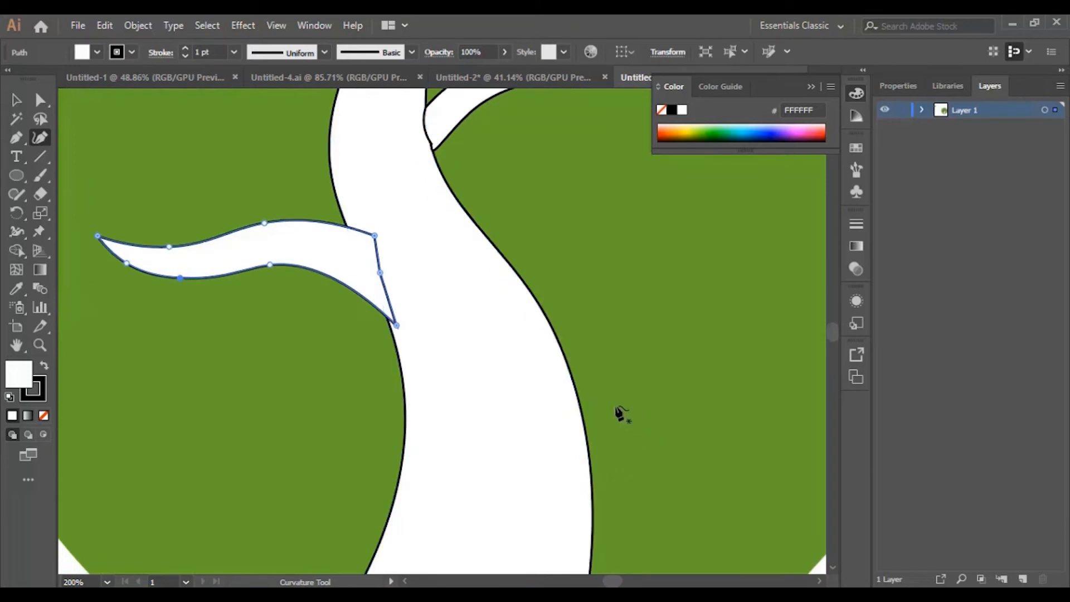
click(581, 375)
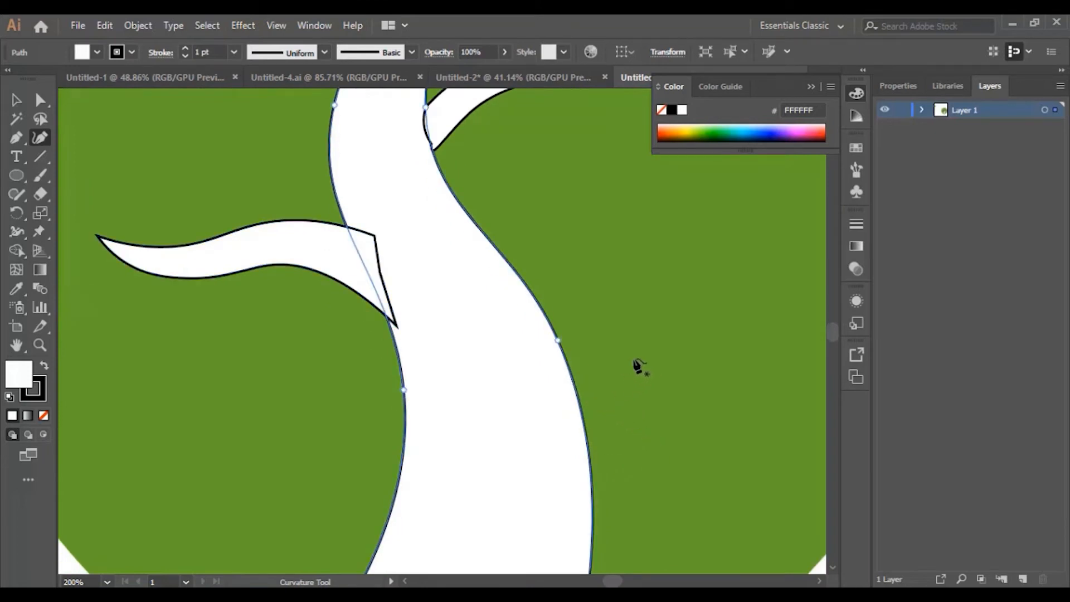
key(ctrl+z)
click(18, 140)
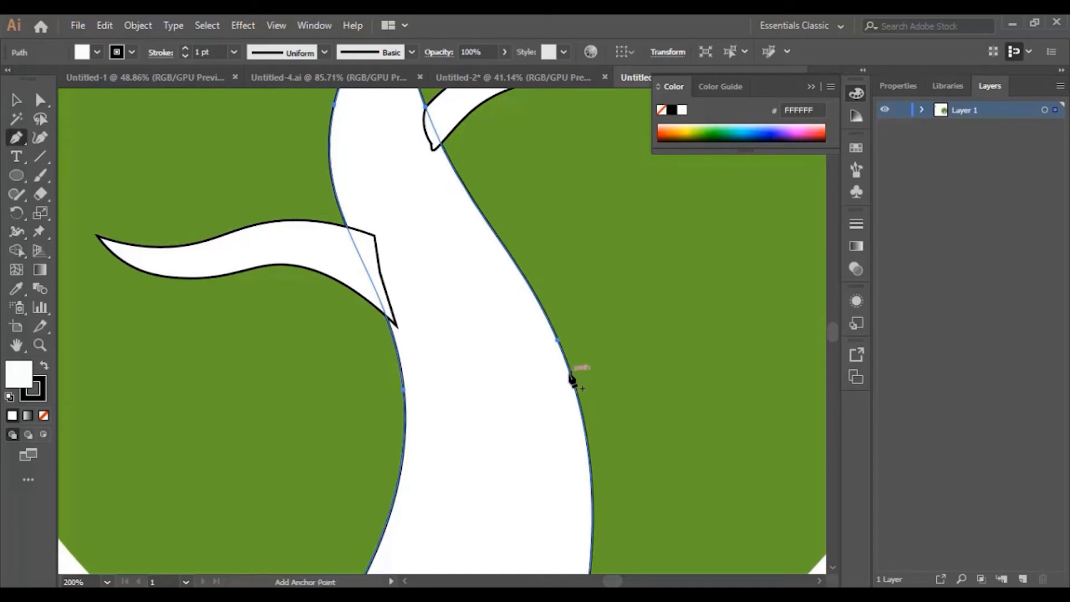
Step: Draw a closed branch curving from the trunk's right edge to a sharp upturned tip
scroll(570, 377, up, 7)
scroll(576, 386, down, 11)
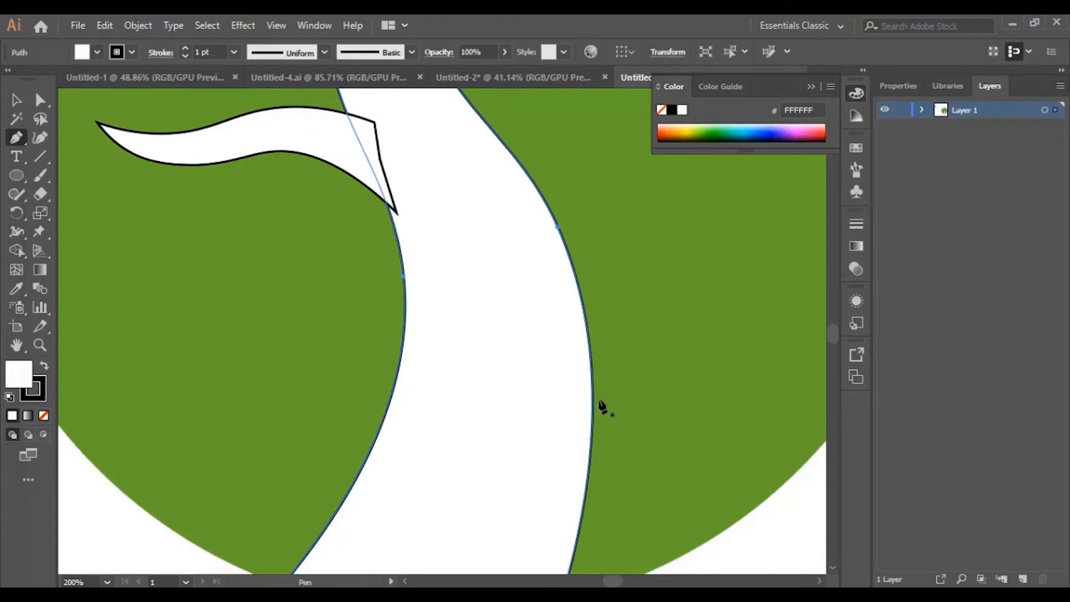
scroll(584, 312, up, 4)
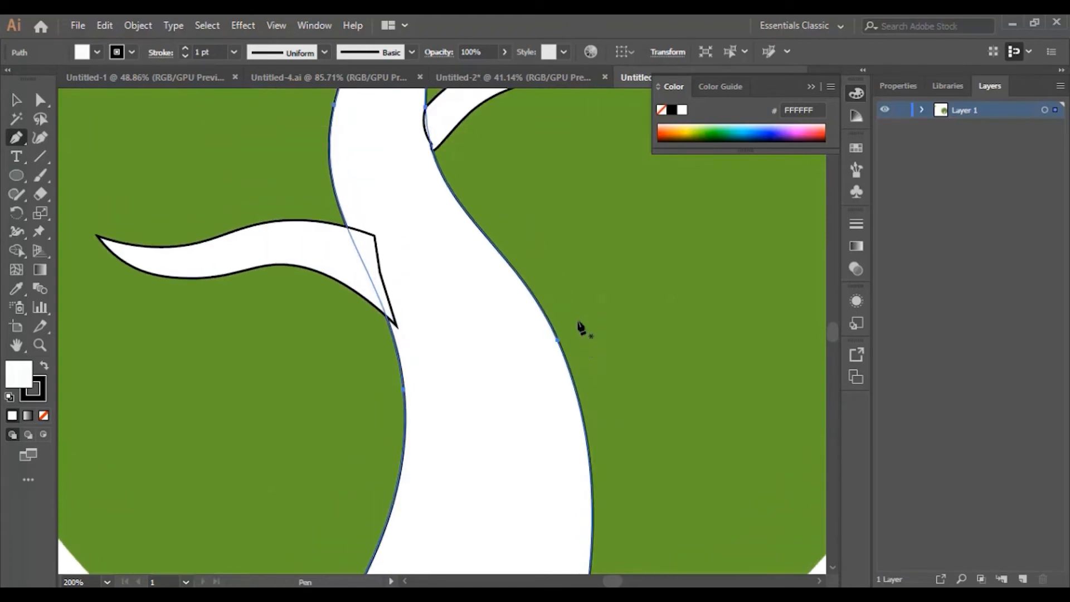
click(560, 351)
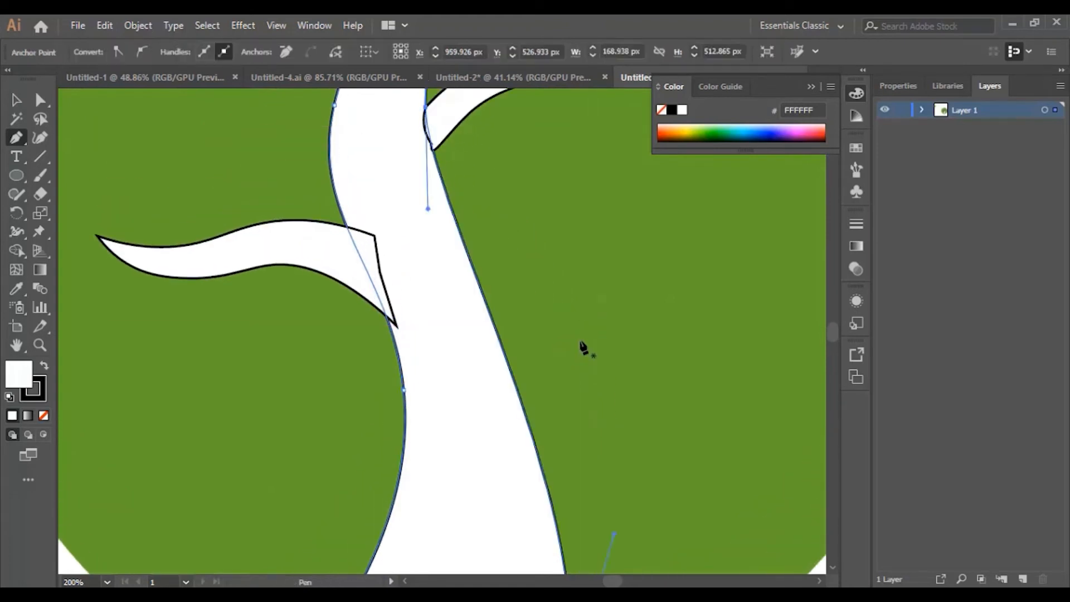
click(506, 372)
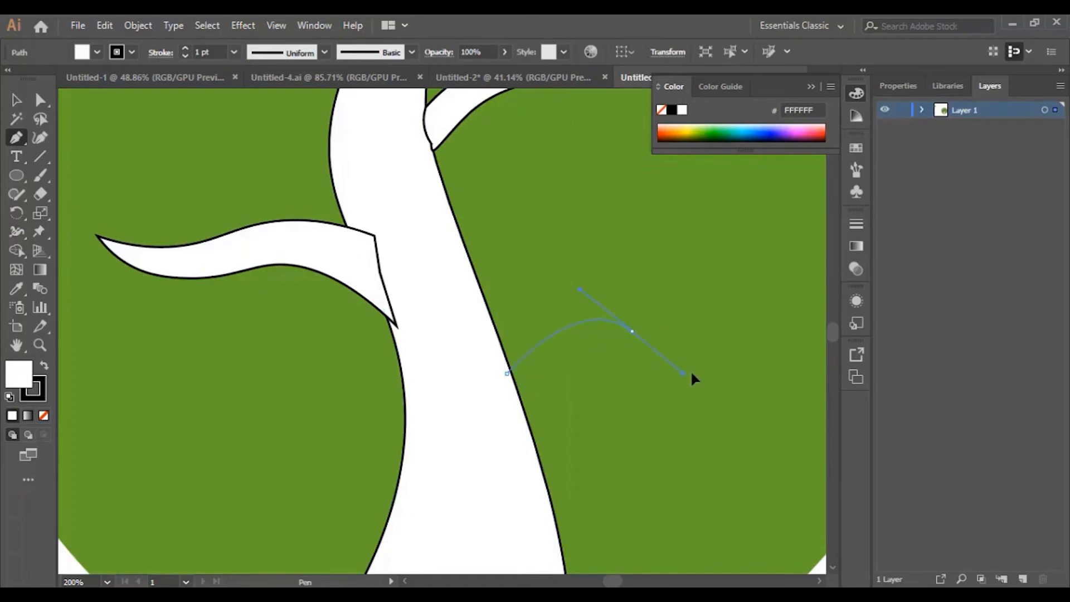
drag(719, 352, 719, 352)
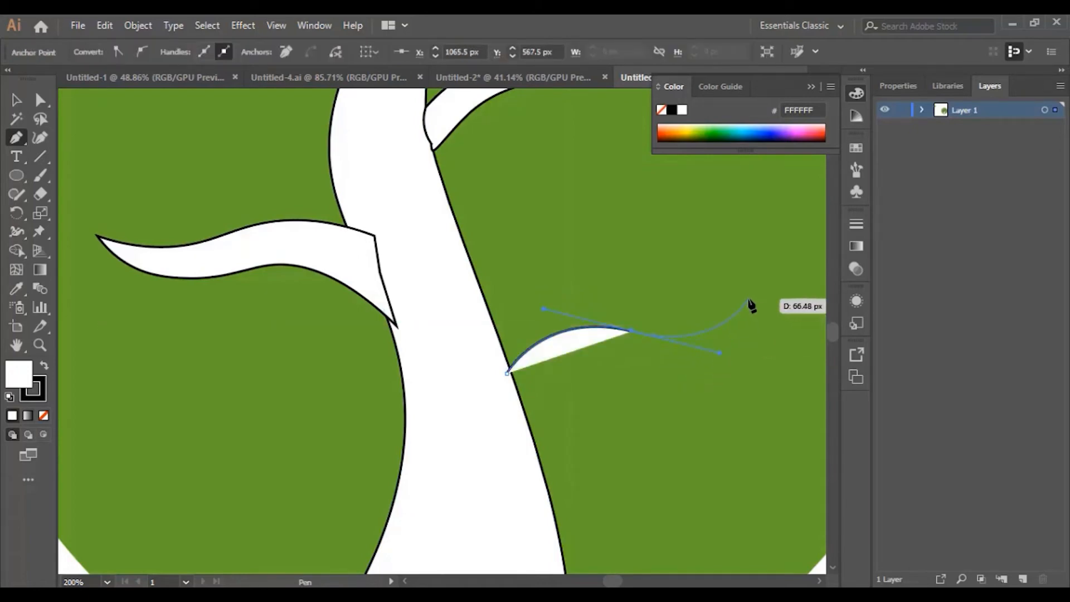
drag(748, 300, 500, 355)
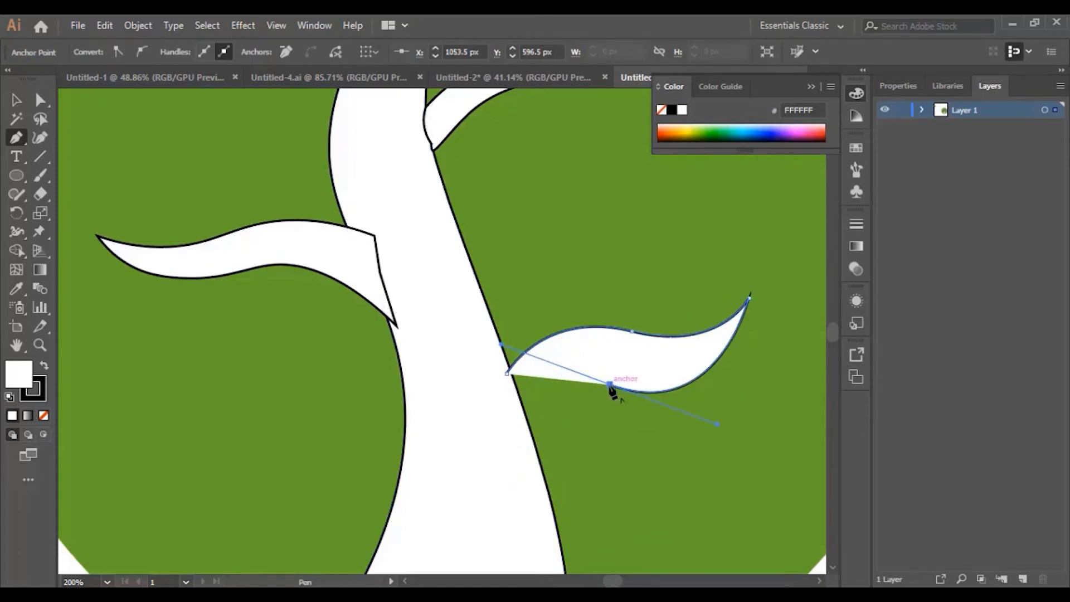
click(609, 385)
drag(525, 445, 515, 524)
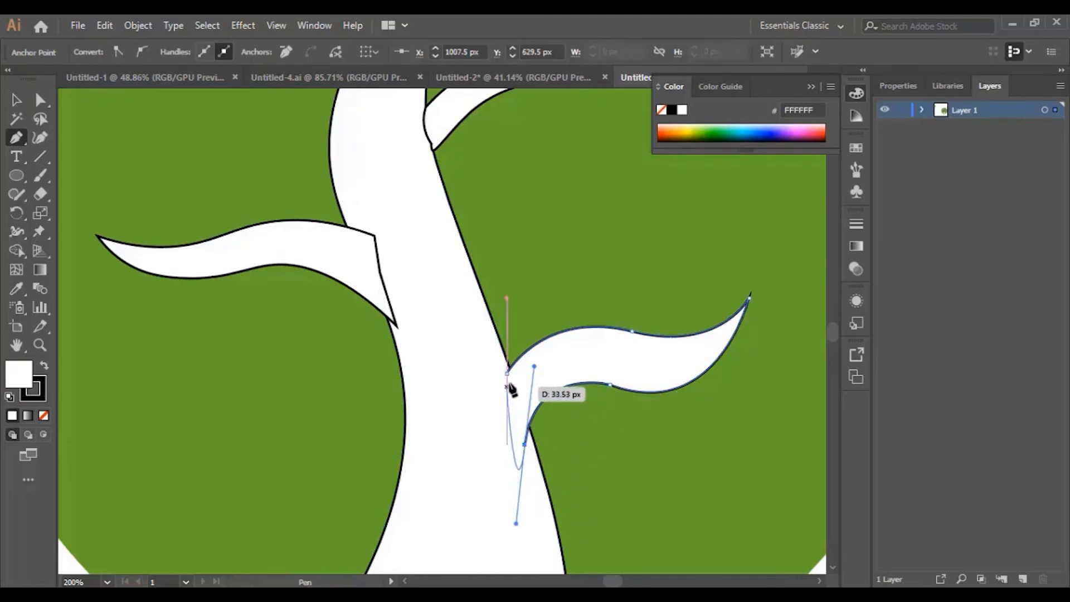
click(507, 374)
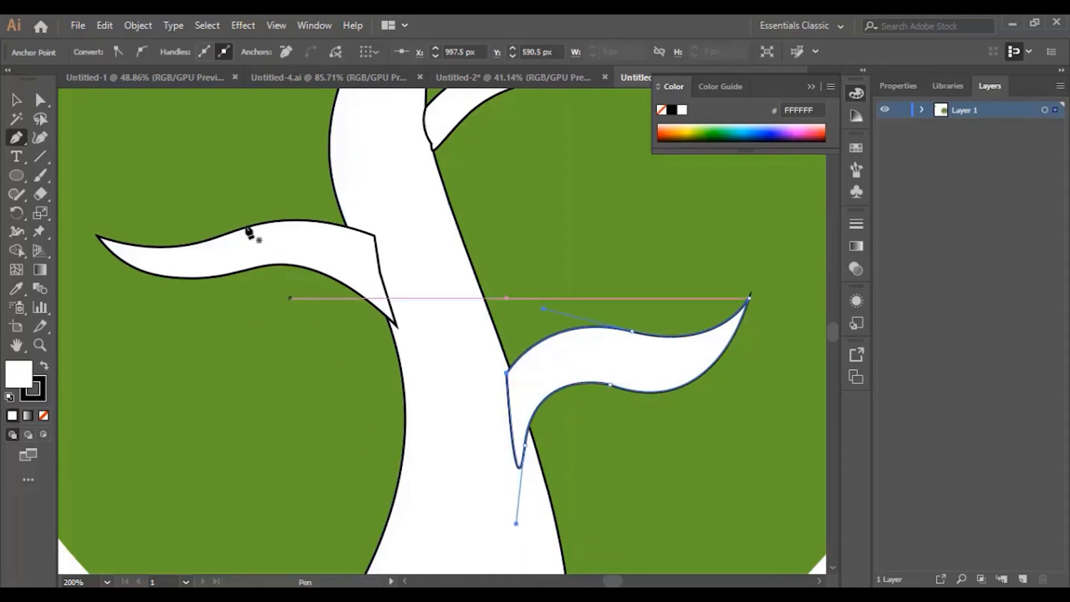
Step: Smooth the new right branch's lower curve with the Curvature tool
click(41, 138)
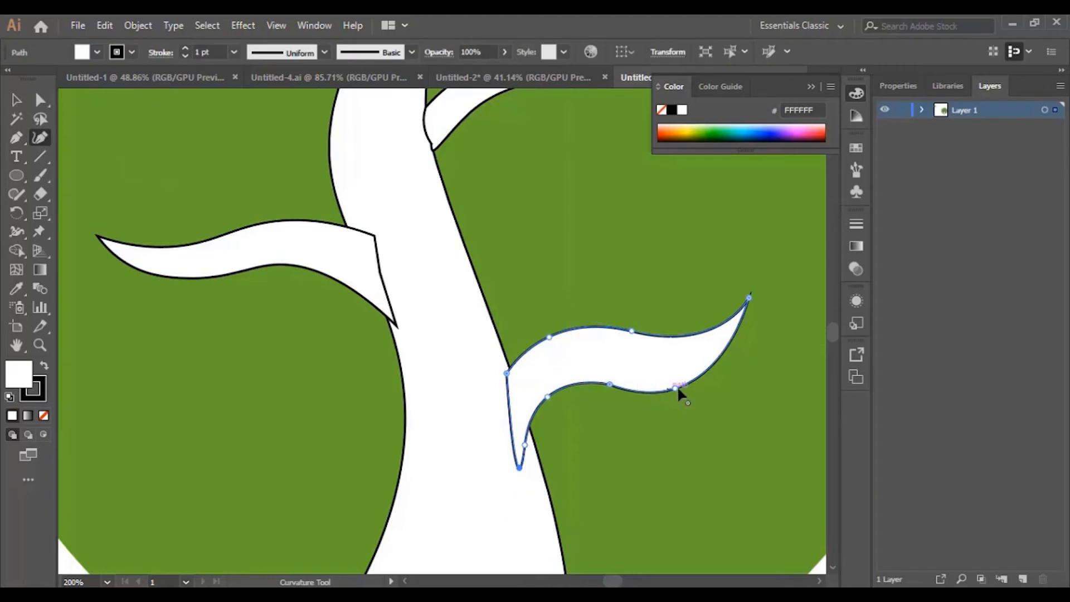
drag(674, 387, 672, 381)
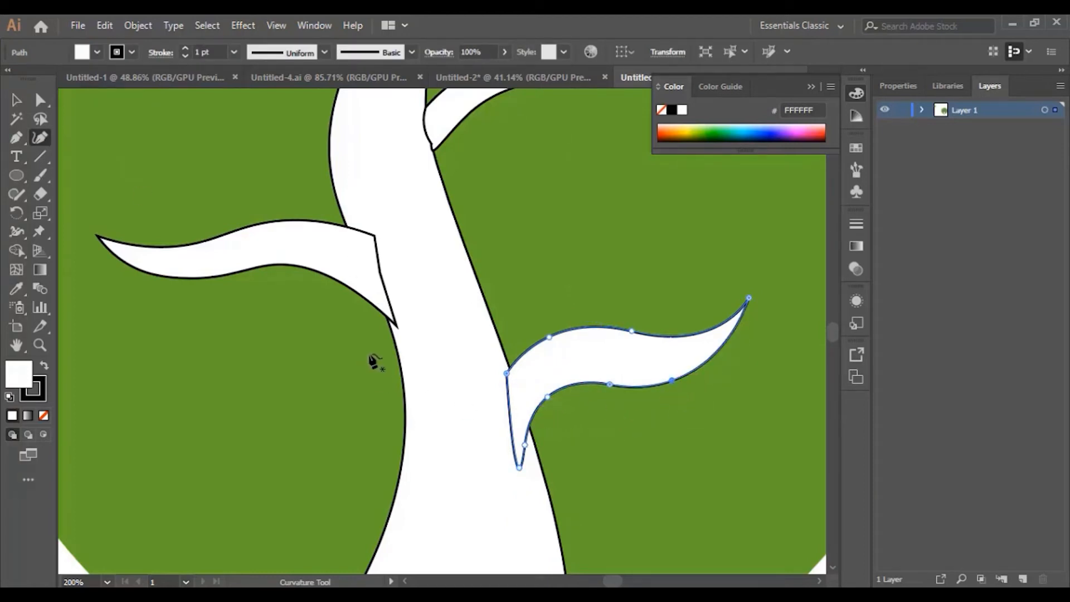
scroll(390, 363, down, 5)
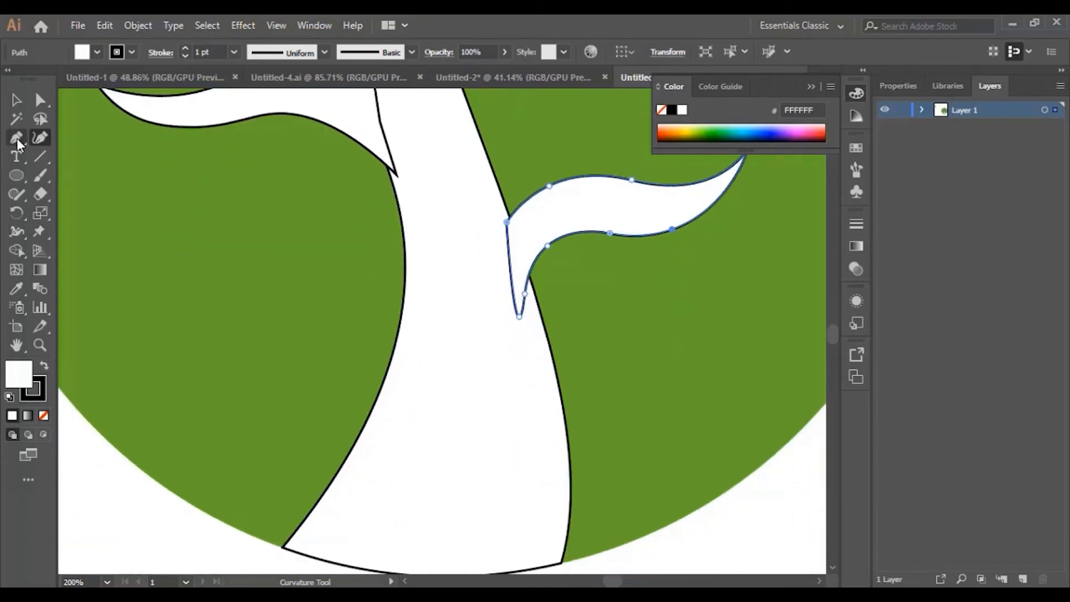
Step: Draw a small pointed crescent off the trunk's lower left edge, then zoom out to see the logo
click(16, 139)
scroll(258, 322, down, 1)
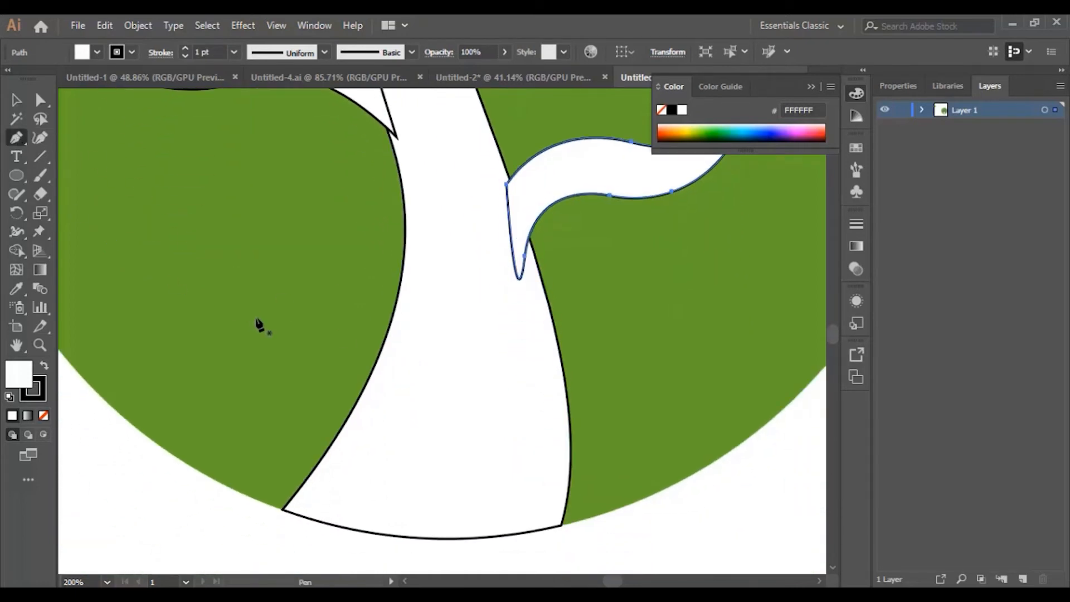
click(297, 290)
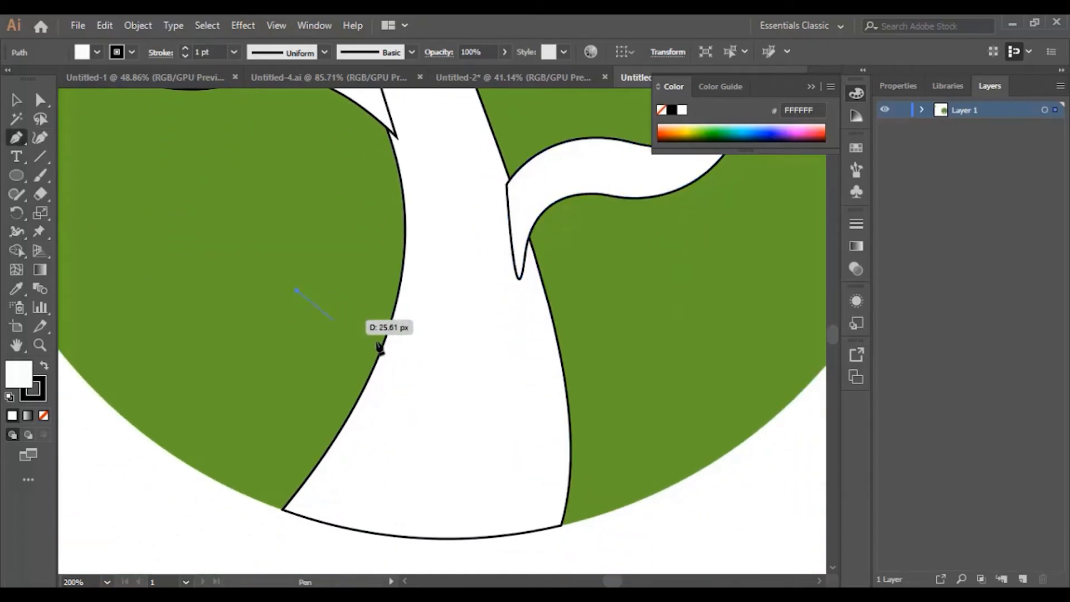
drag(393, 368, 419, 448)
click(393, 368)
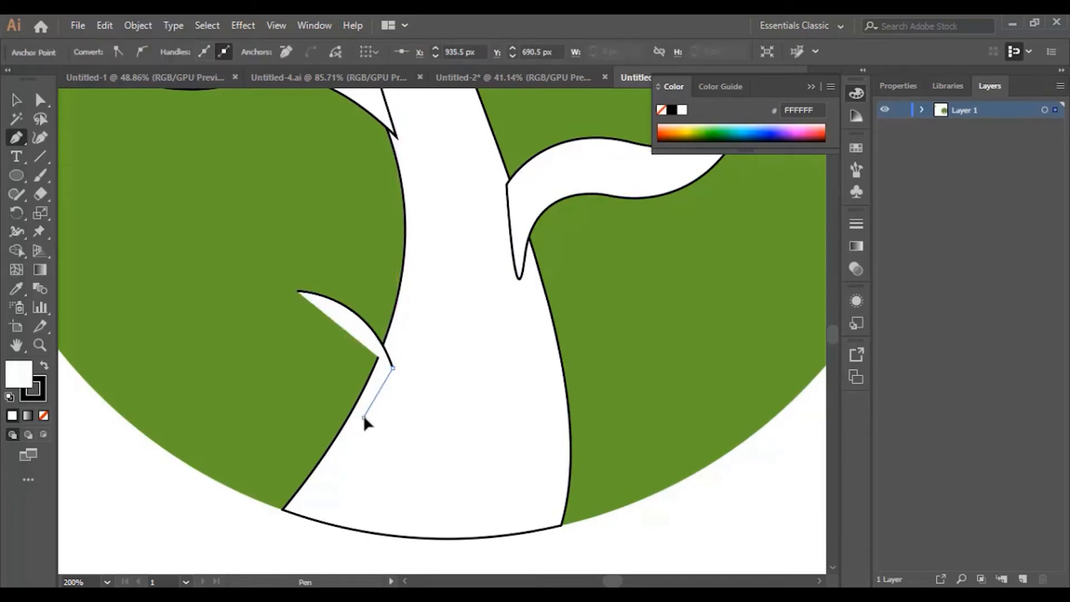
click(363, 417)
drag(298, 291, 227, 259)
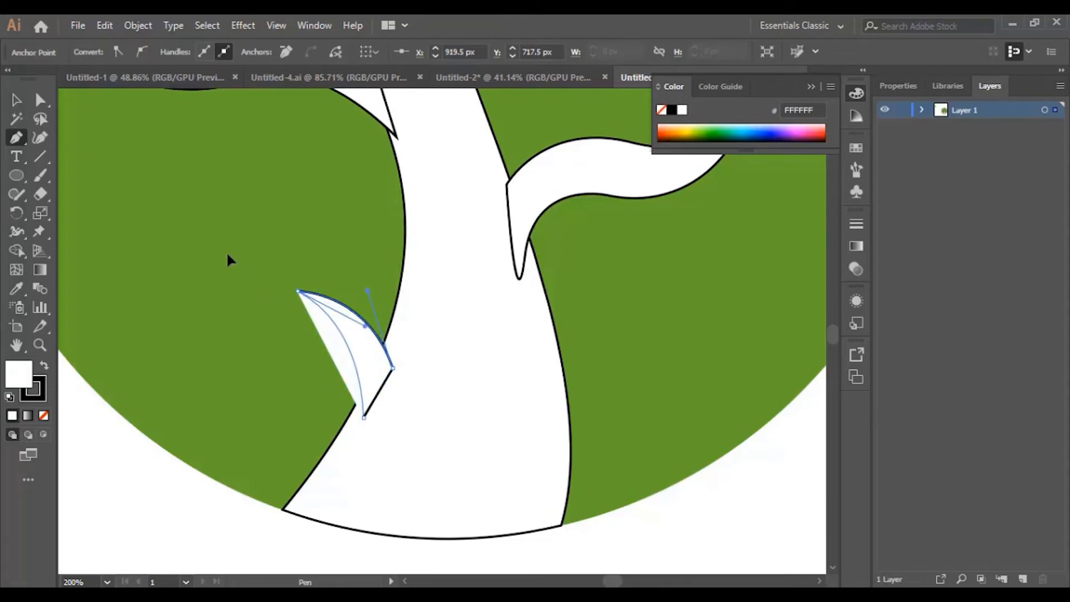
click(17, 102)
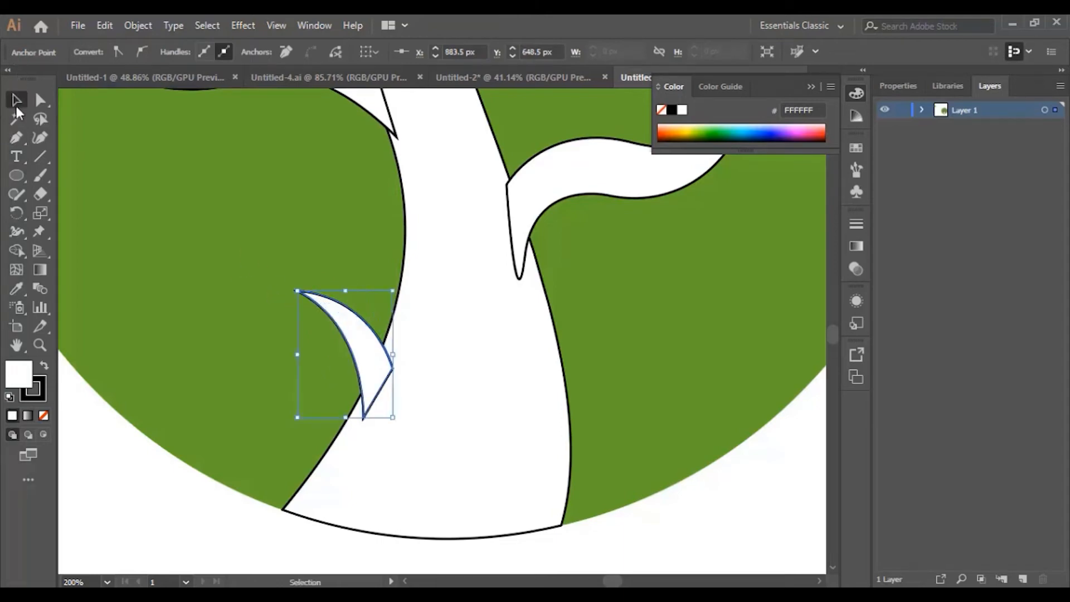
key(ctrl+minus)
key(ctrl+minus)
key(ctrl+minus)
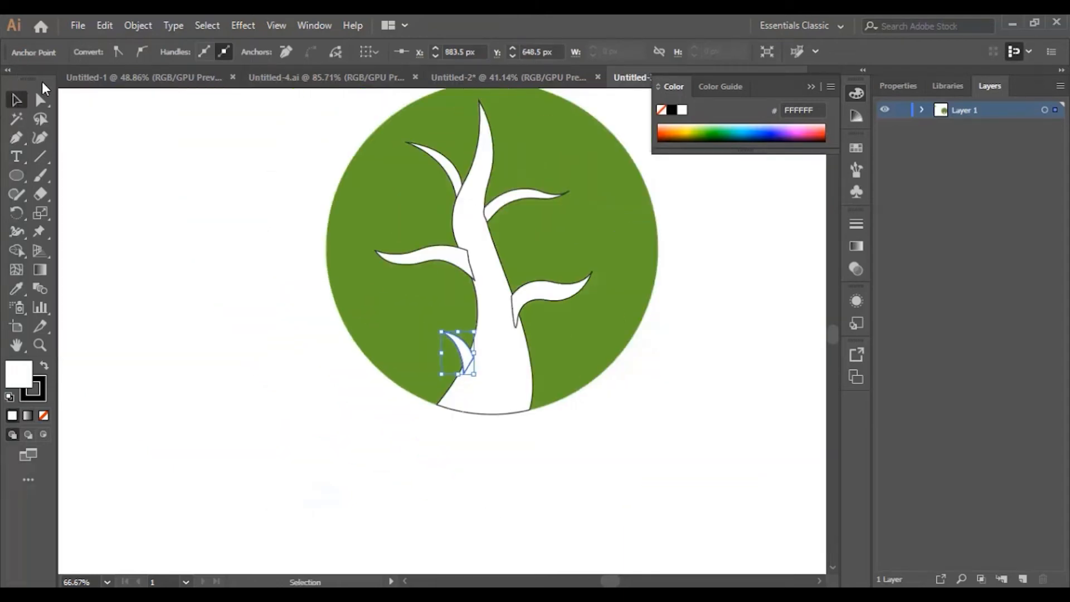
Step: Select the whole circle and tree artwork and set its stroke to None
scroll(261, 184, up, 2)
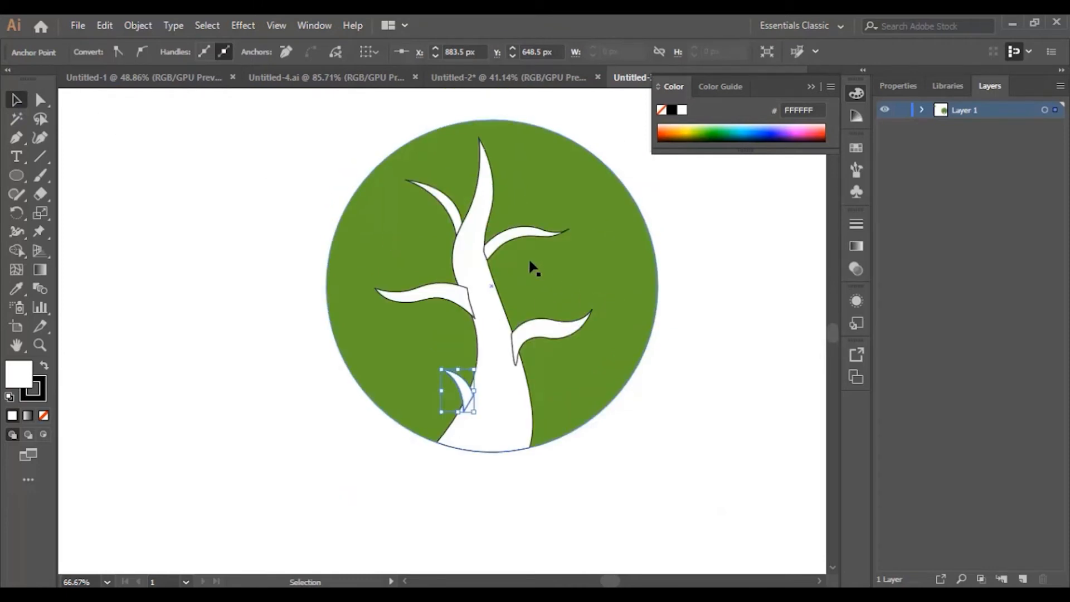
drag(303, 129, 648, 479)
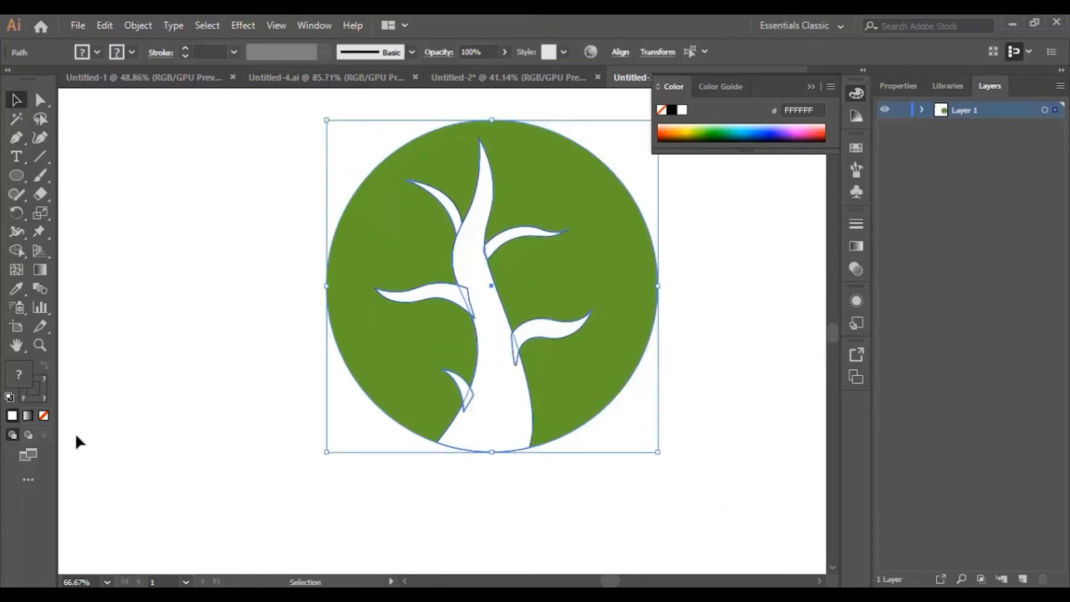
click(43, 416)
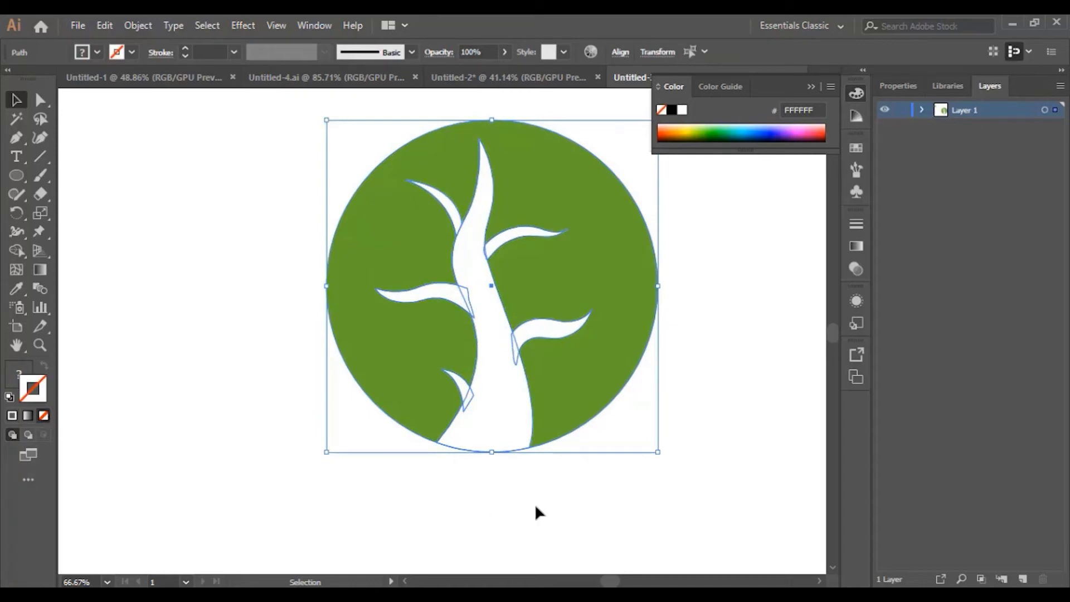
Step: Rotate the upper-left branch and shift it slightly up and left
click(619, 495)
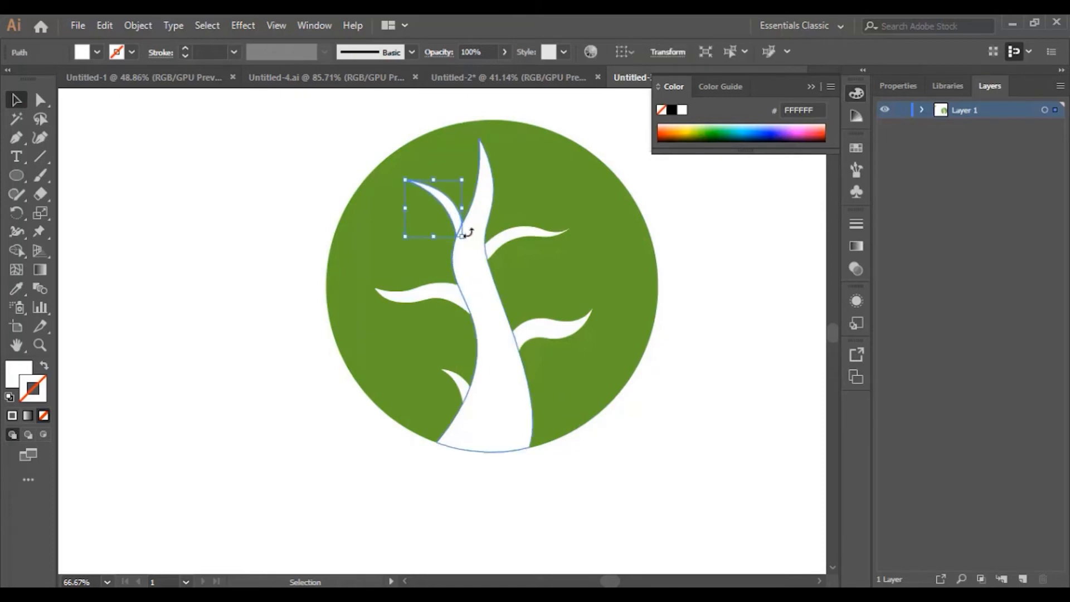
mouse_move(474, 229)
mouse_down()
mouse_move(453, 210)
mouse_move(462, 214)
mouse_up()
click(691, 376)
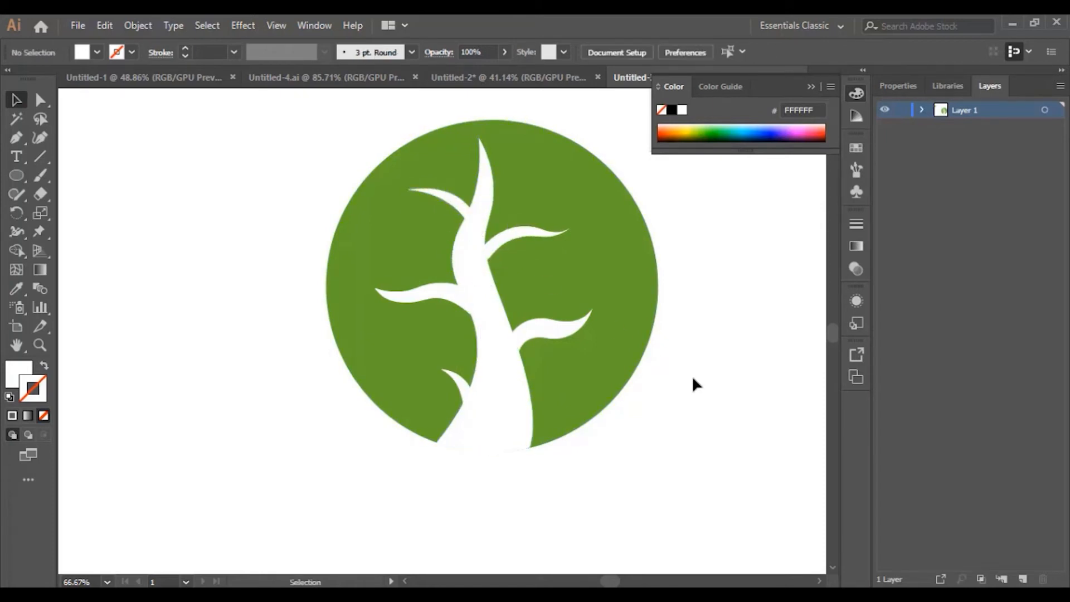
Step: Nudge the left branch right, then select the trunk and zoom in on it
drag(421, 299, 438, 302)
click(662, 436)
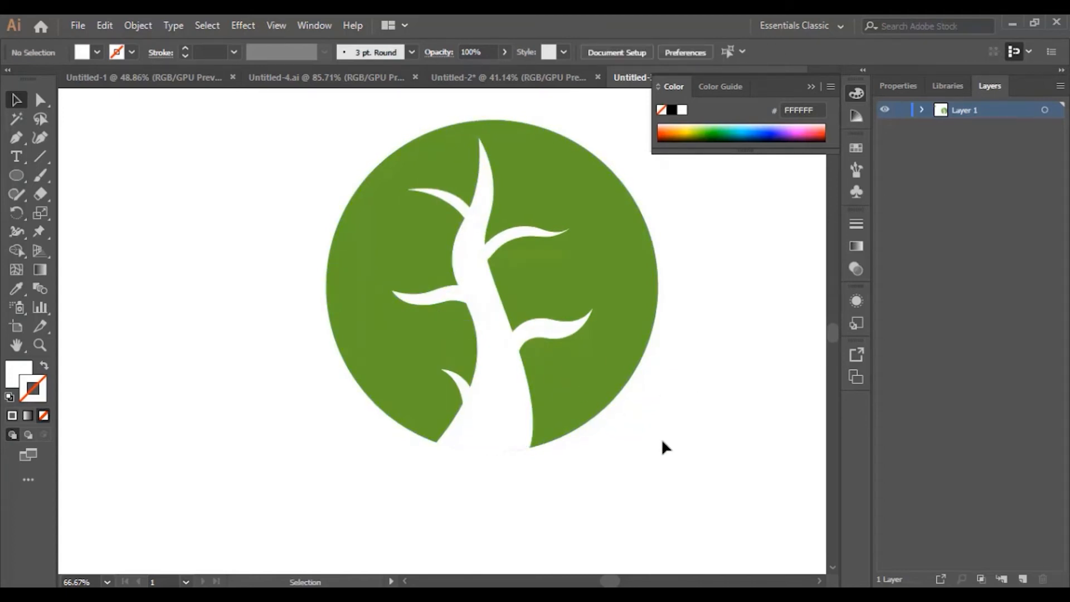
click(494, 299)
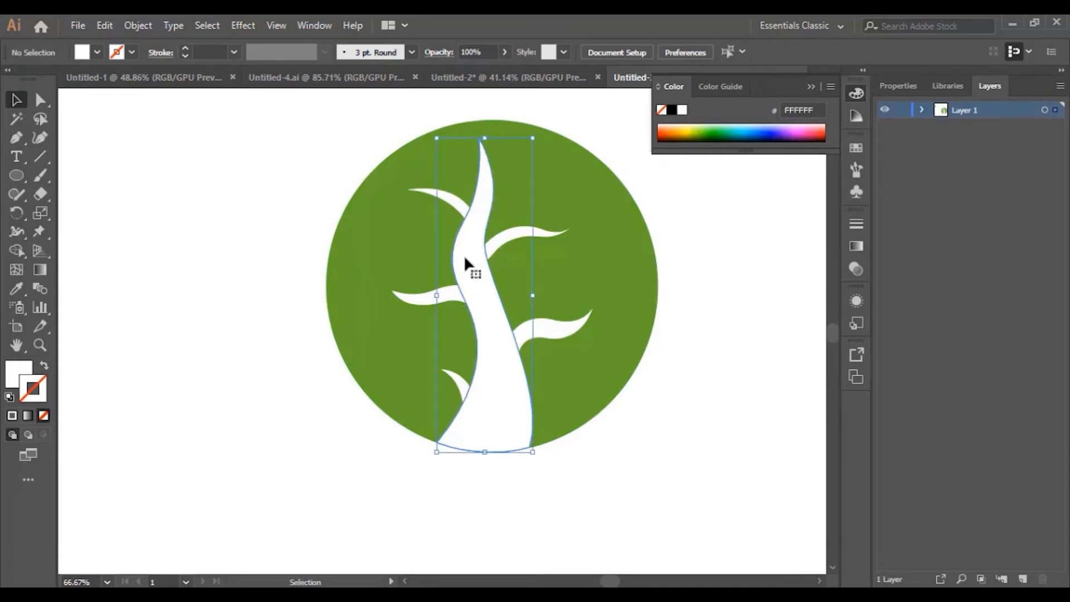
click(39, 137)
click(39, 345)
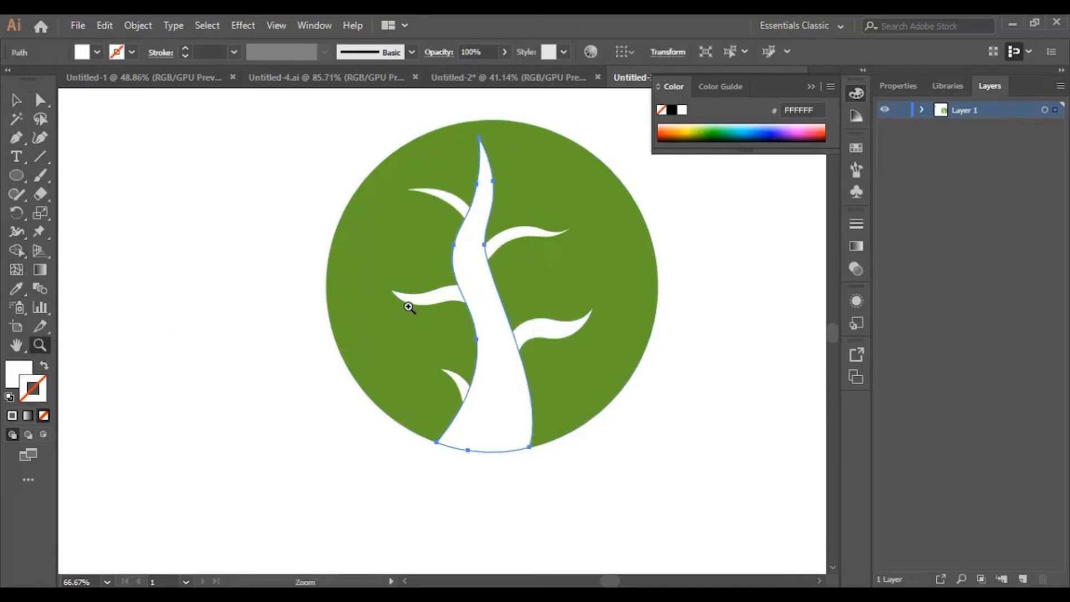
click(489, 289)
click(407, 290)
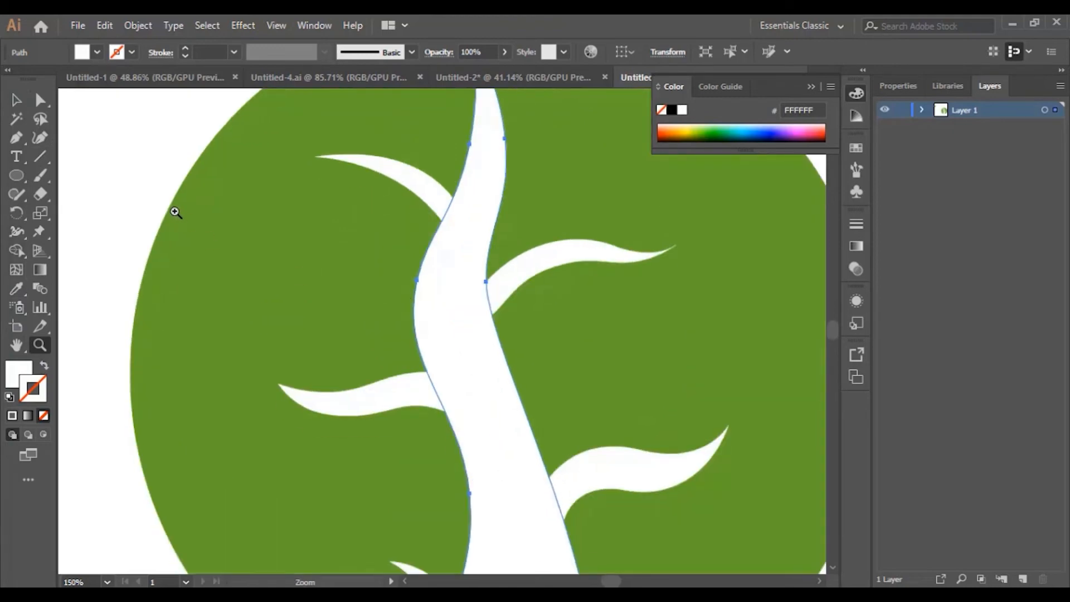
click(39, 137)
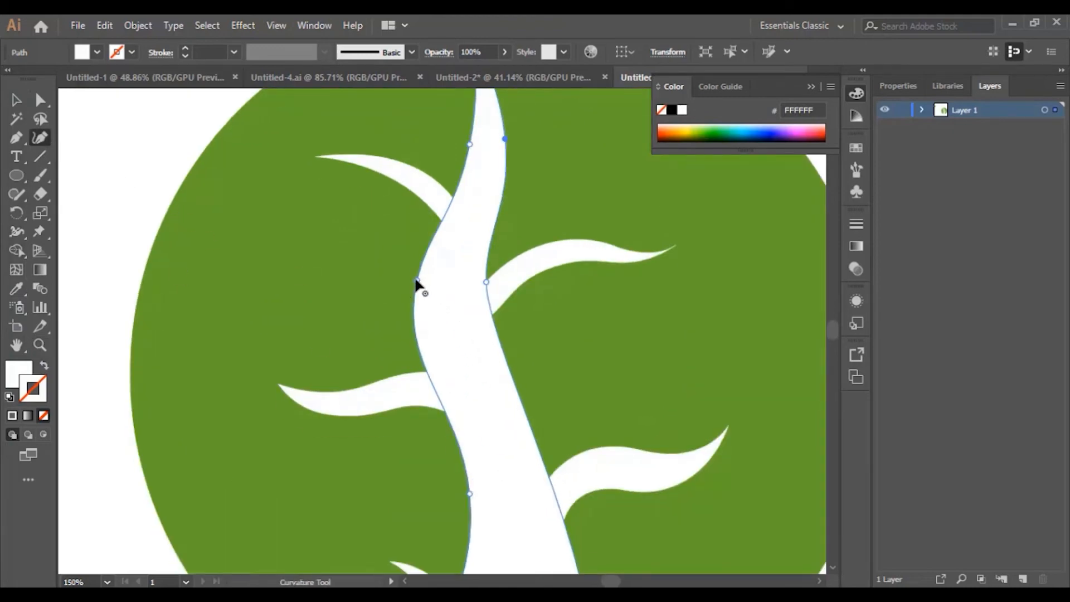
Step: Bend the trunk's left edge inward, reshape its pointed tip and push its right edge outward
drag(419, 285, 437, 287)
scroll(497, 356, up, 3)
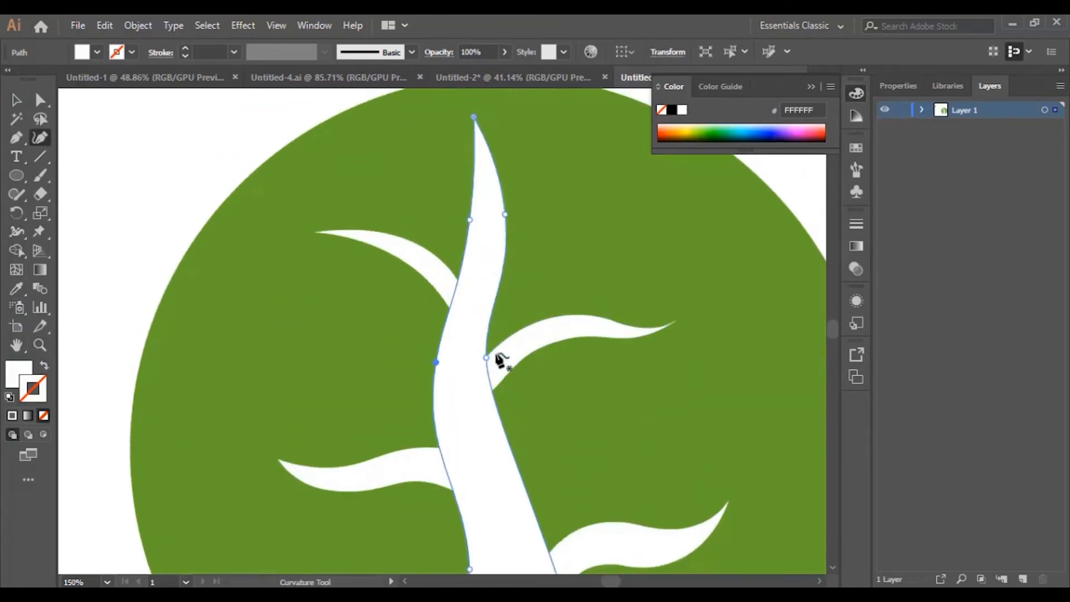
scroll(500, 360, up, 3)
mouse_move(473, 173)
mouse_down()
mouse_move(458, 172)
mouse_move(458, 183)
mouse_up()
scroll(503, 418, down, 5)
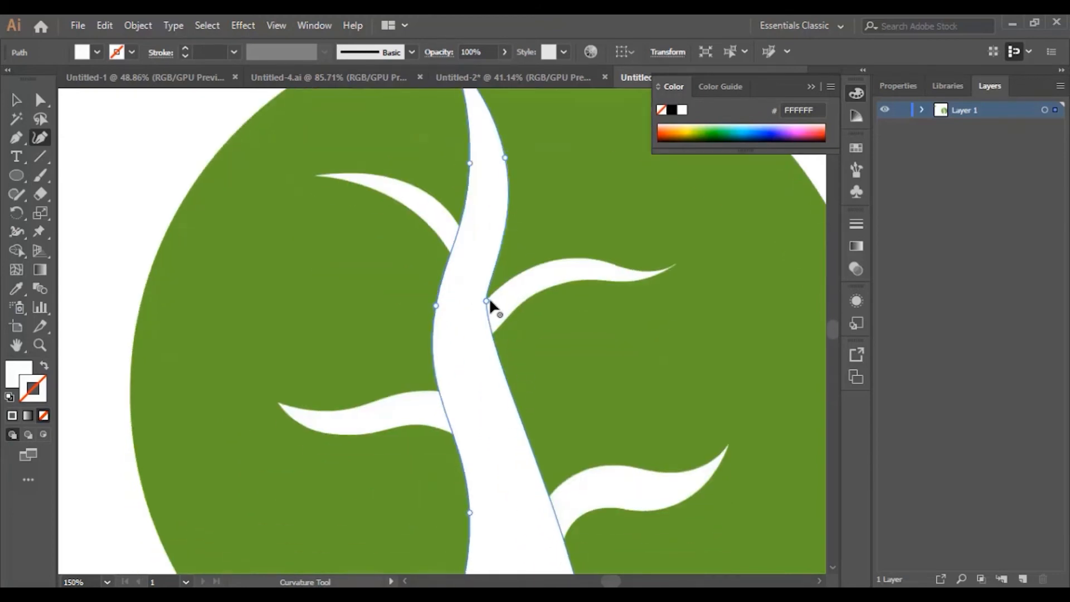
drag(486, 300, 499, 299)
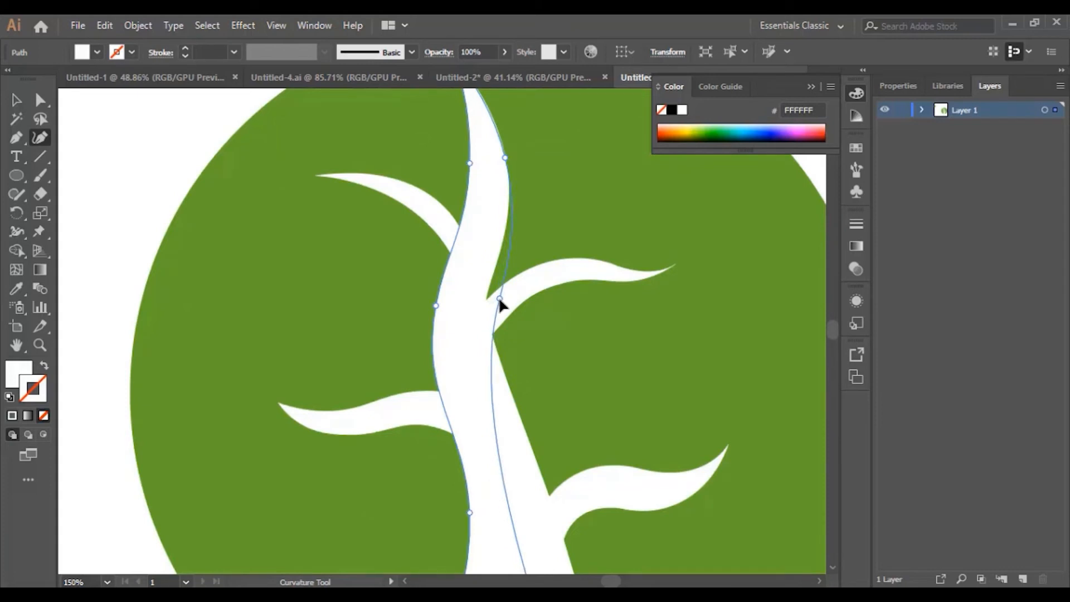
scroll(502, 335, down, 4)
Step: Add a bulge on the trunk's right edge and delete an upper point to narrow the top
drag(508, 398, 530, 349)
scroll(490, 212, up, 6)
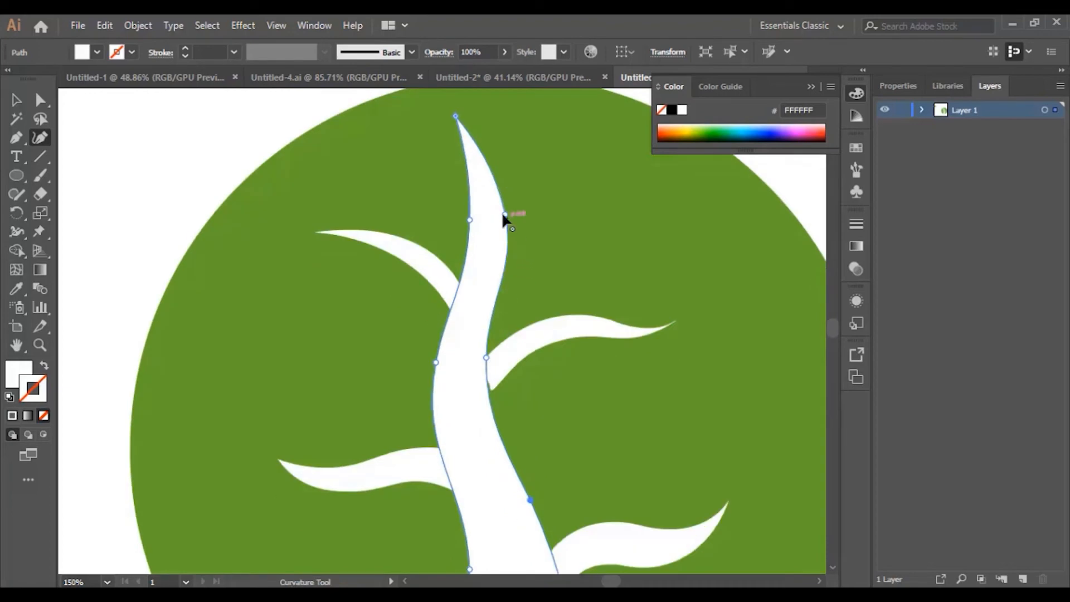
key(Delete)
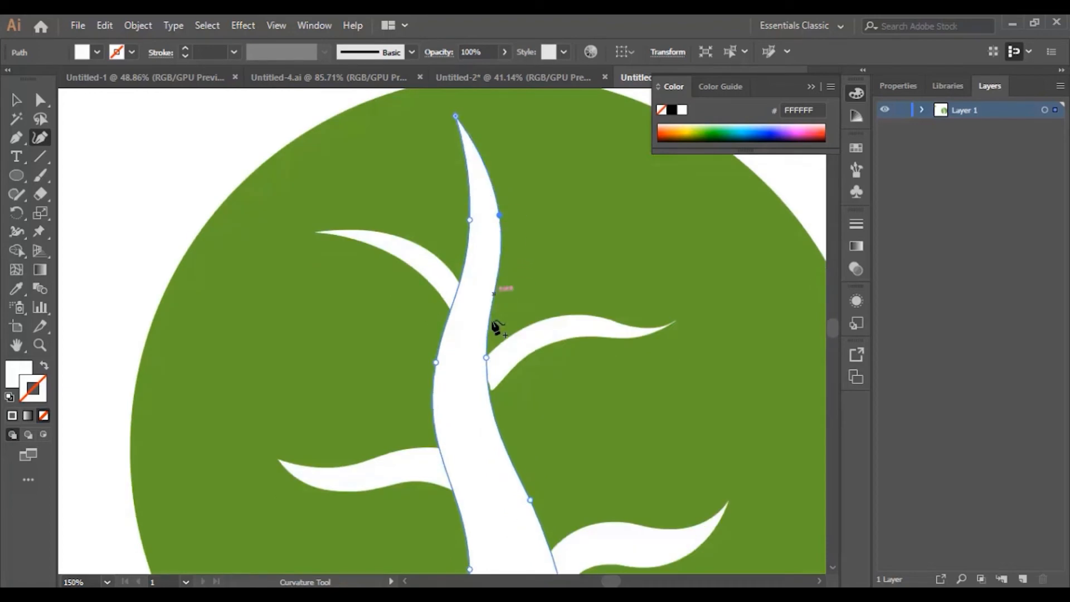
scroll(496, 334, down, 8)
scroll(503, 370, down, 4)
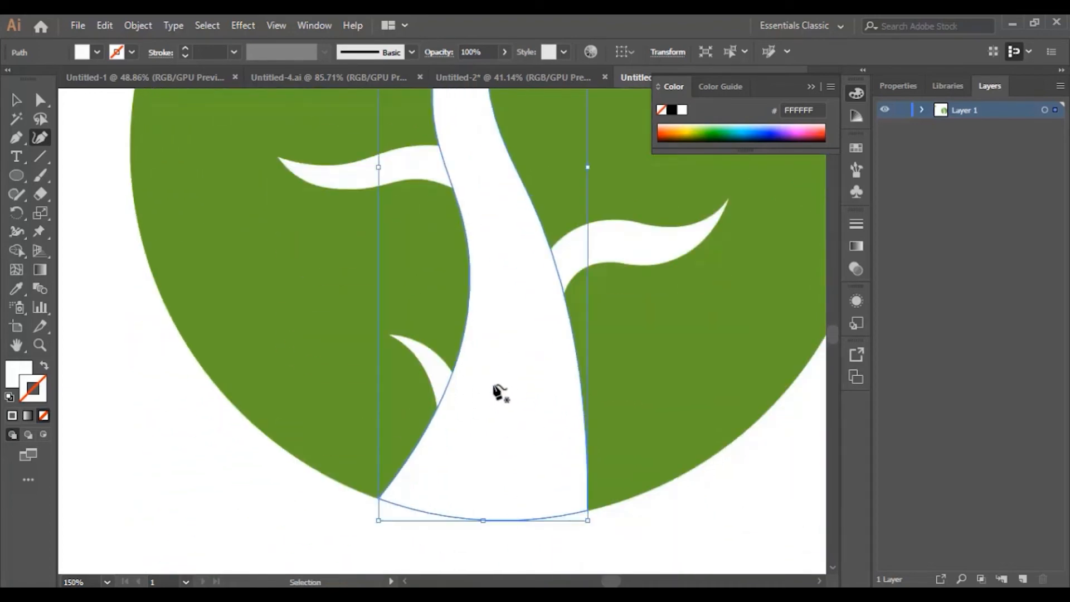
key(ctrl+minus)
key(ctrl+minus)
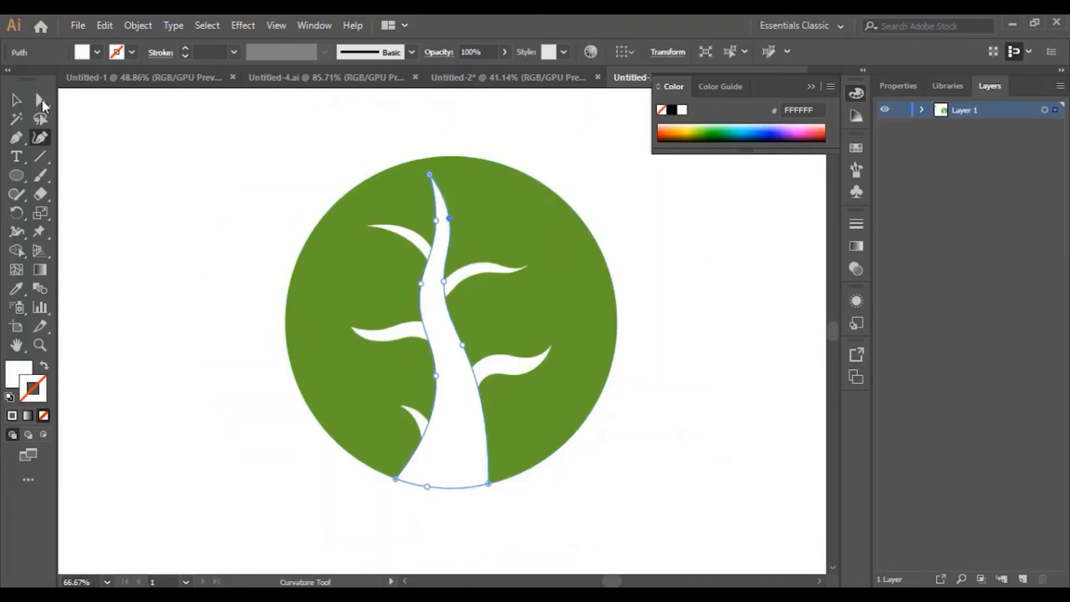
click(16, 100)
click(153, 193)
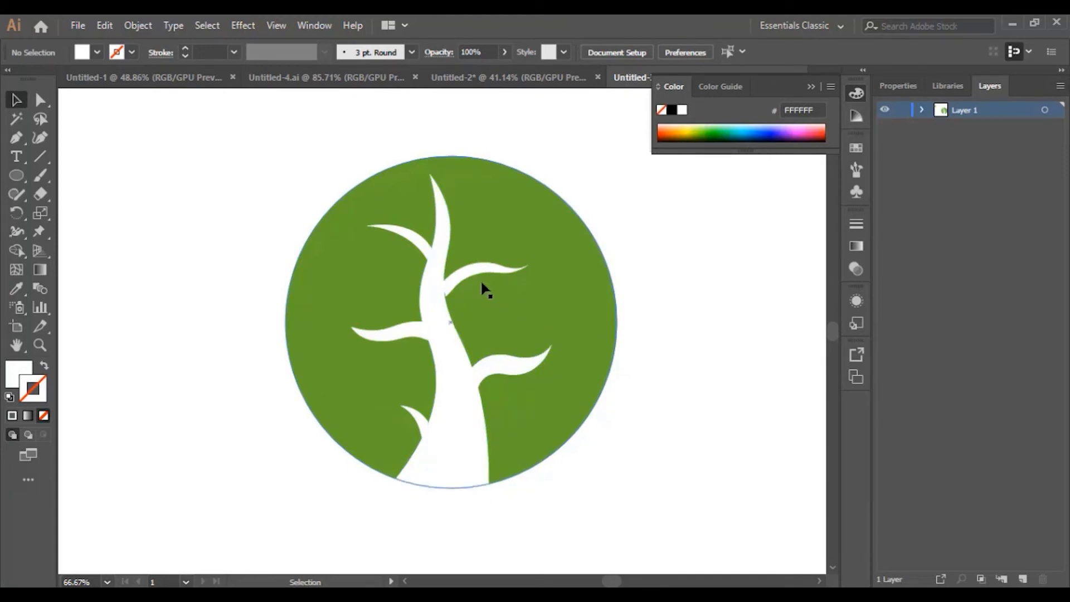
Step: Nudge the upper-right branch slightly and zoom in on it
drag(475, 279, 471, 276)
click(690, 364)
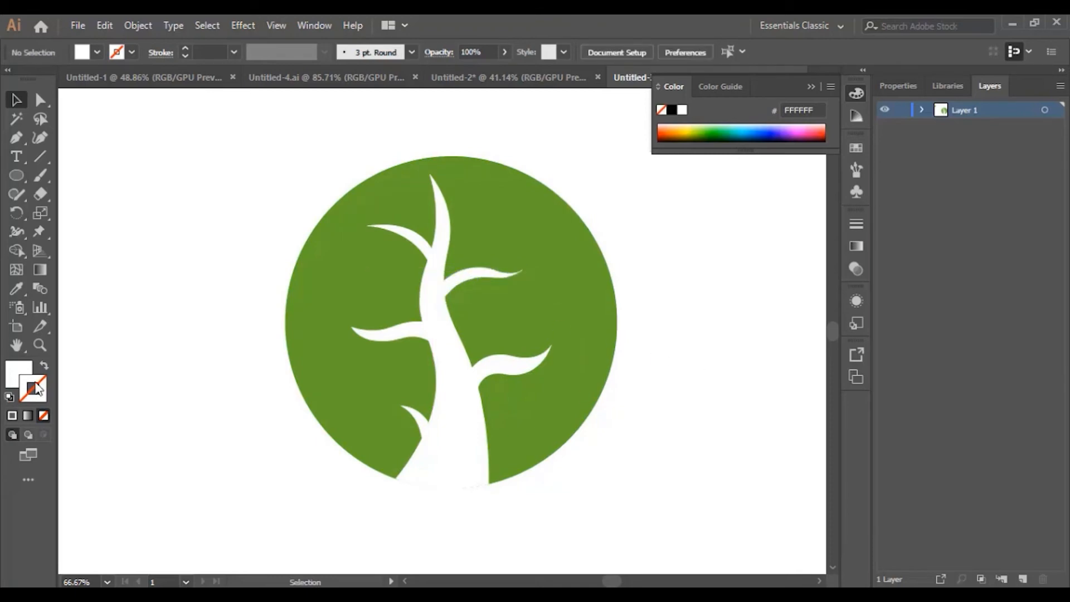
click(42, 345)
click(435, 322)
click(544, 317)
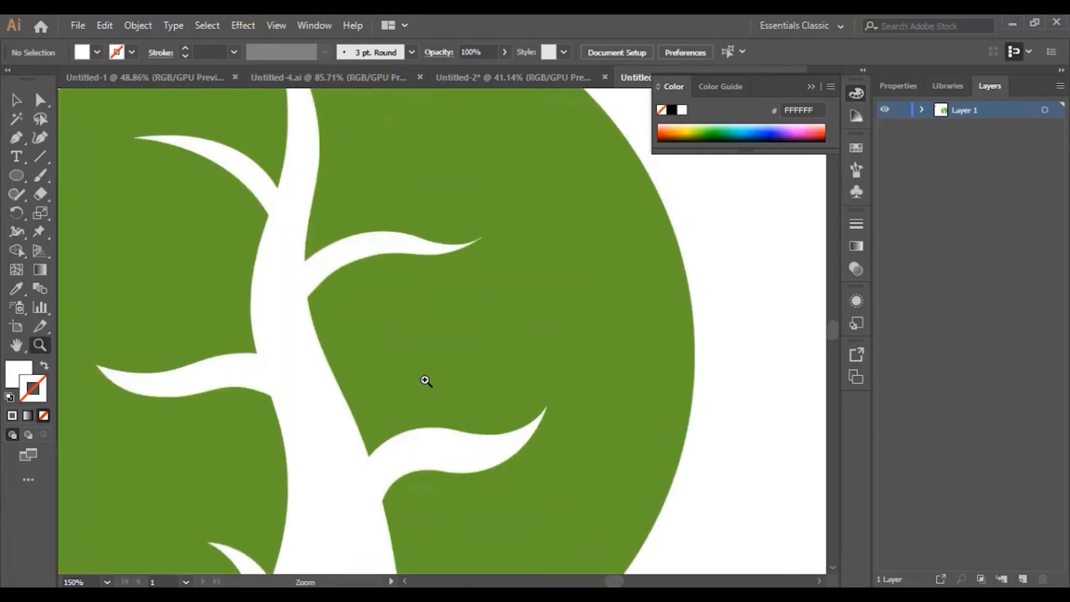
Step: Draw a closed pointed leaf shape just above the upper-right branch
click(16, 139)
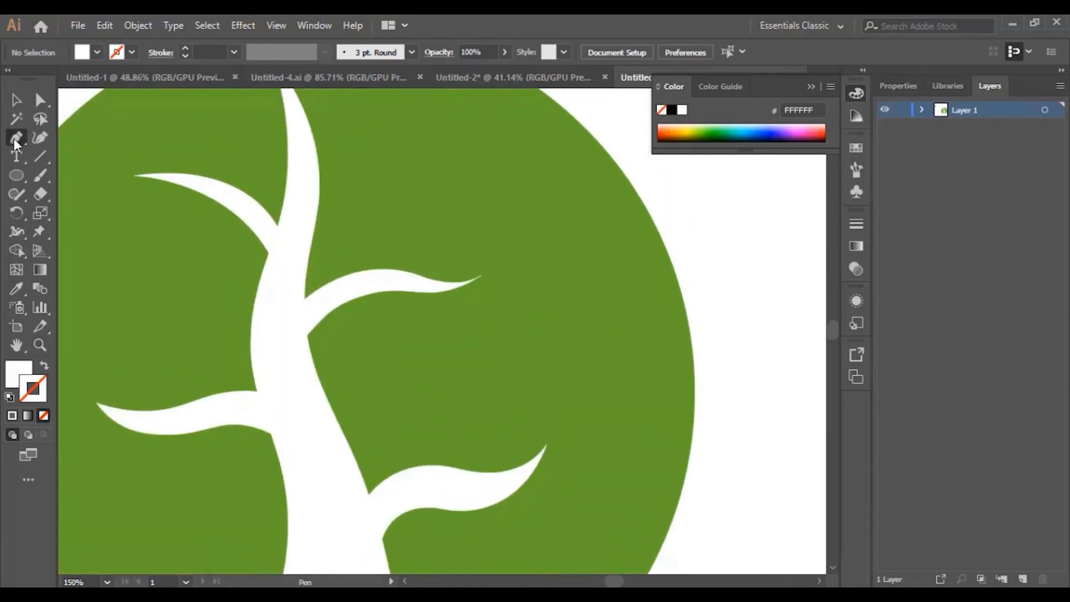
drag(549, 239, 577, 230)
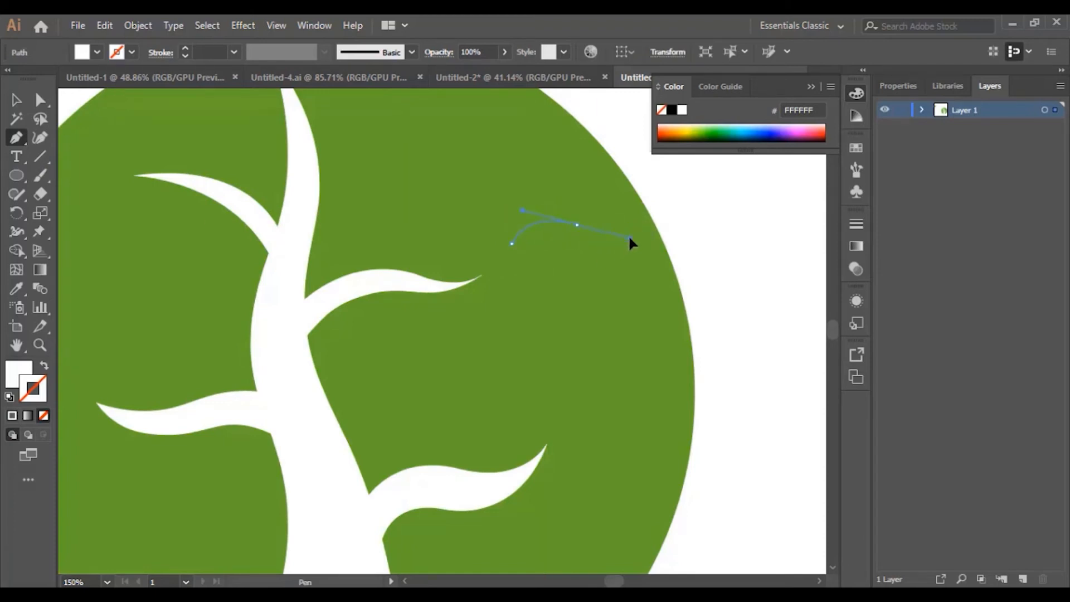
drag(626, 240, 627, 240)
click(577, 225)
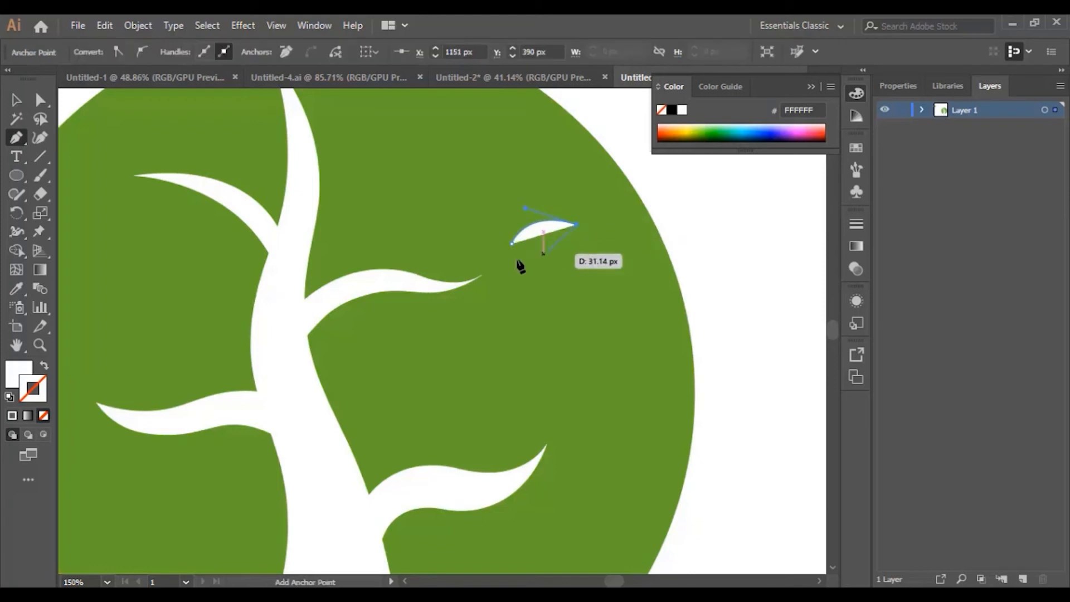
click(513, 245)
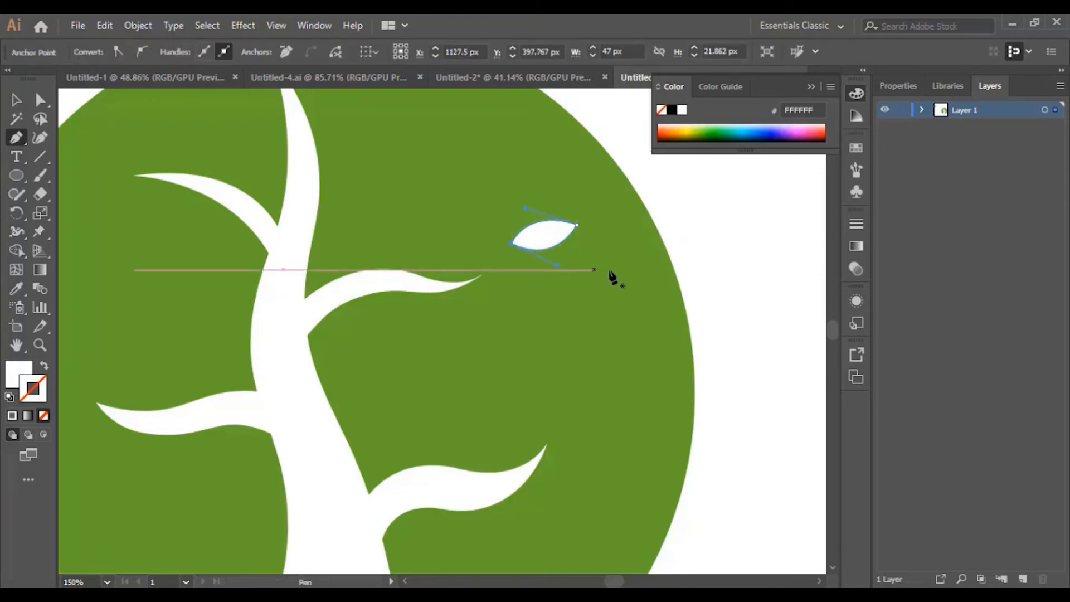
click(17, 100)
click(704, 260)
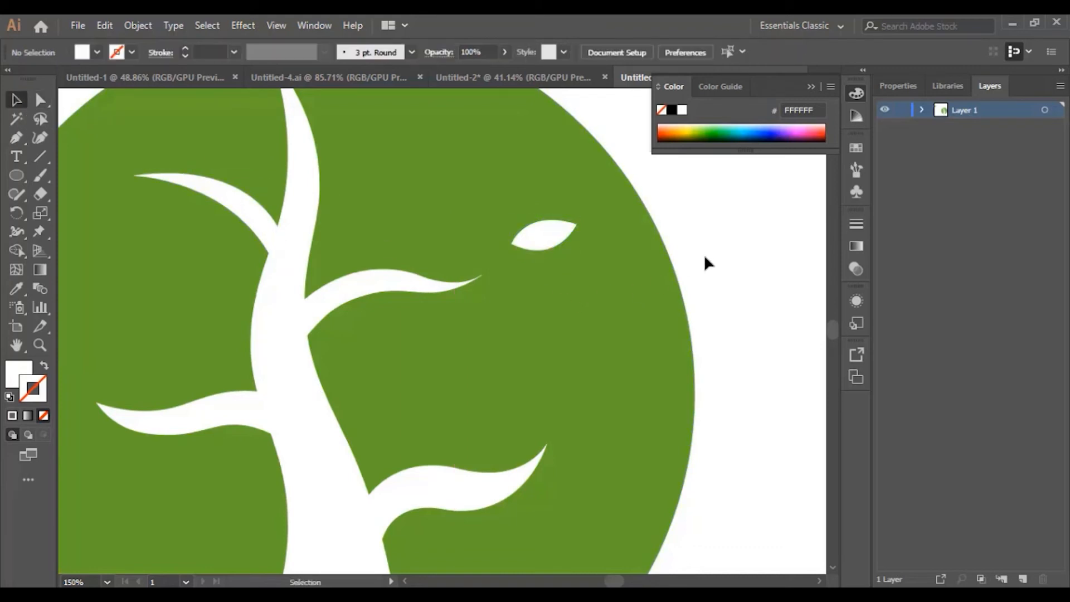
Step: Add rotated leaf copies and nudge the three leaves into a cluster around the branch tip
drag(556, 234, 462, 220)
click(560, 329)
click(541, 315)
click(702, 229)
drag(525, 310, 512, 303)
drag(533, 249, 545, 244)
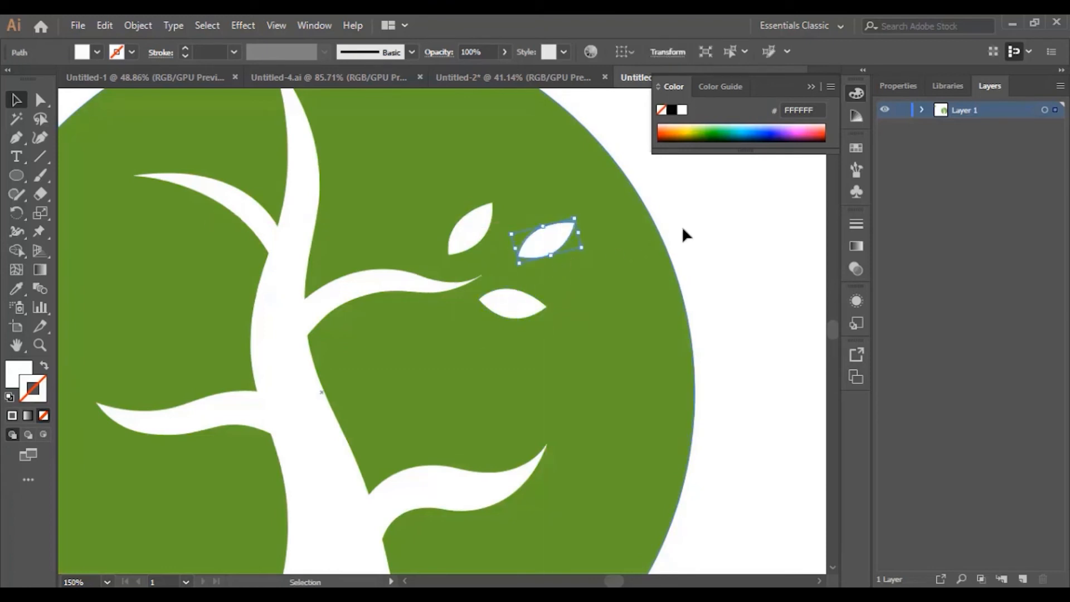
Step: Copy a leaf onto the upper-left branch tip and adjust its position and length
click(646, 277)
scroll(473, 354, up, 2)
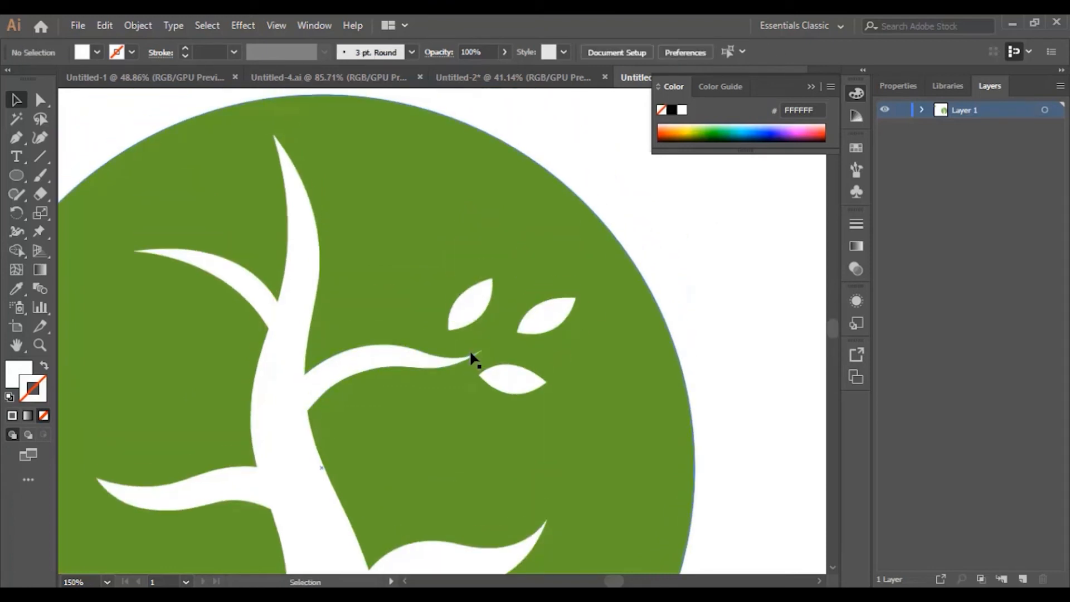
drag(626, 584, 618, 583)
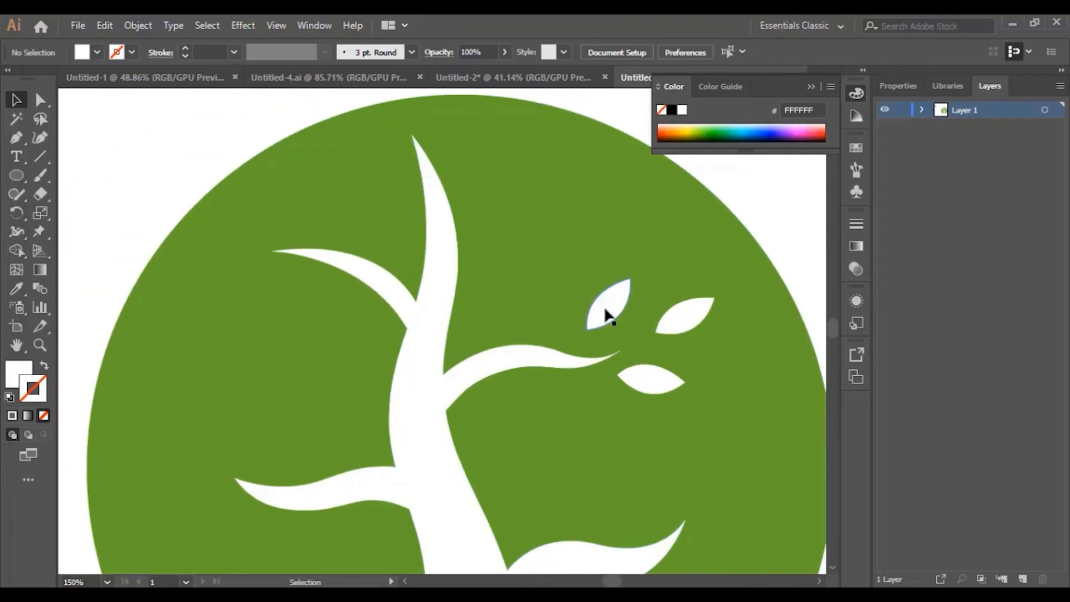
drag(610, 304, 251, 293)
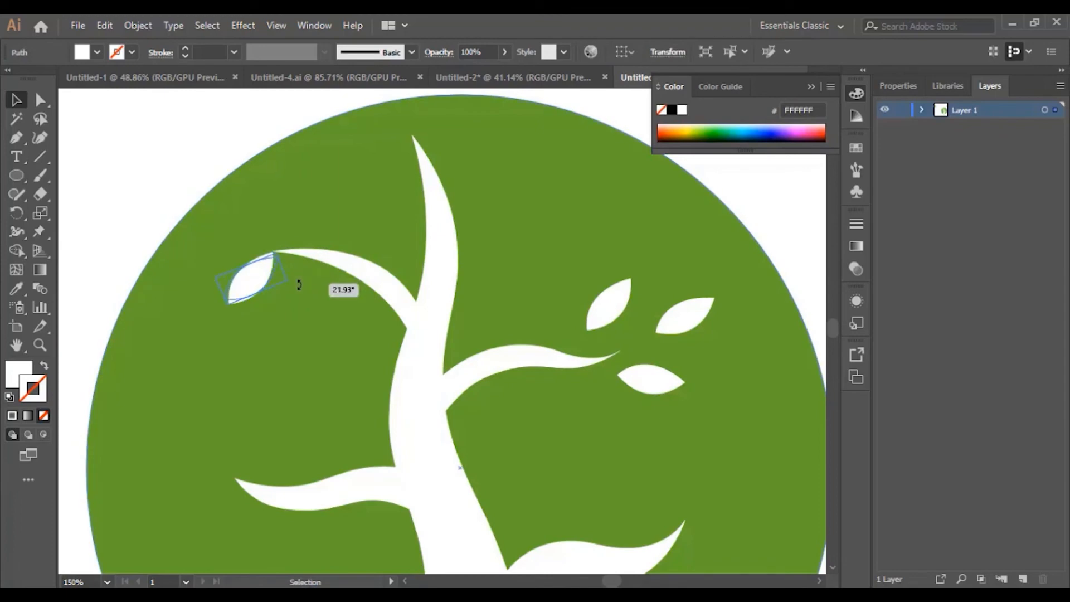
drag(255, 290, 259, 251)
click(234, 150)
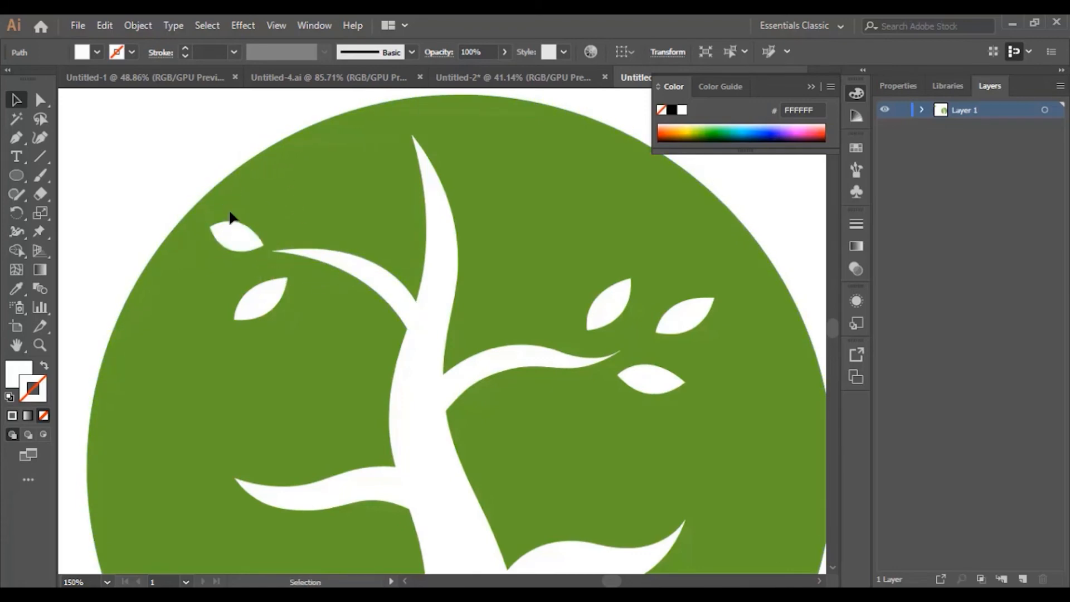
Step: Duplicate a leaf up beside the tip, shift the lower leaf right, and turn the tip leaf nearly horizontal
click(238, 243)
click(274, 313)
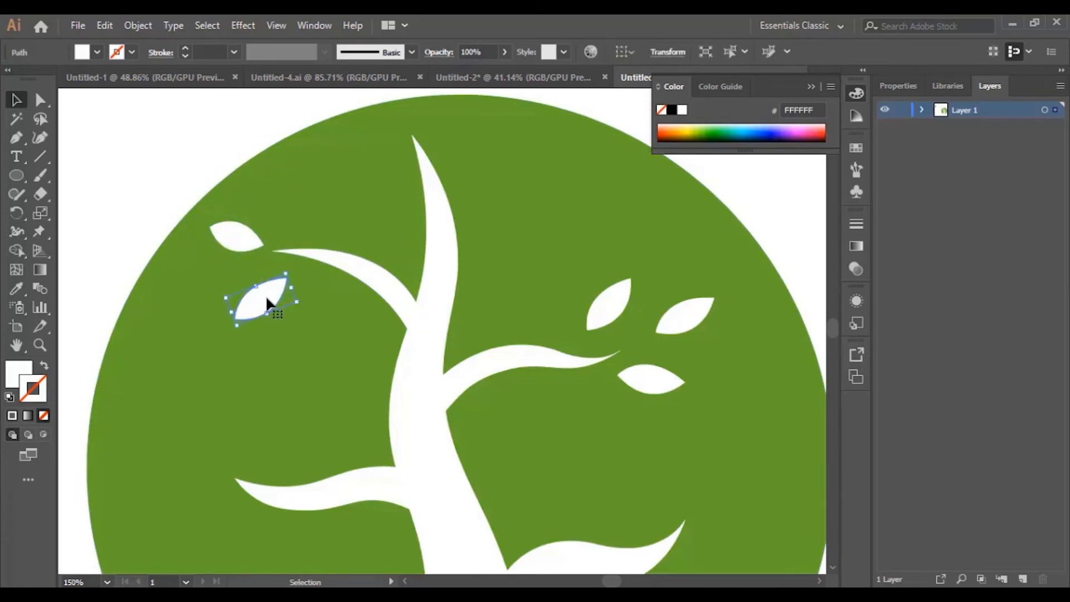
drag(265, 296, 311, 210)
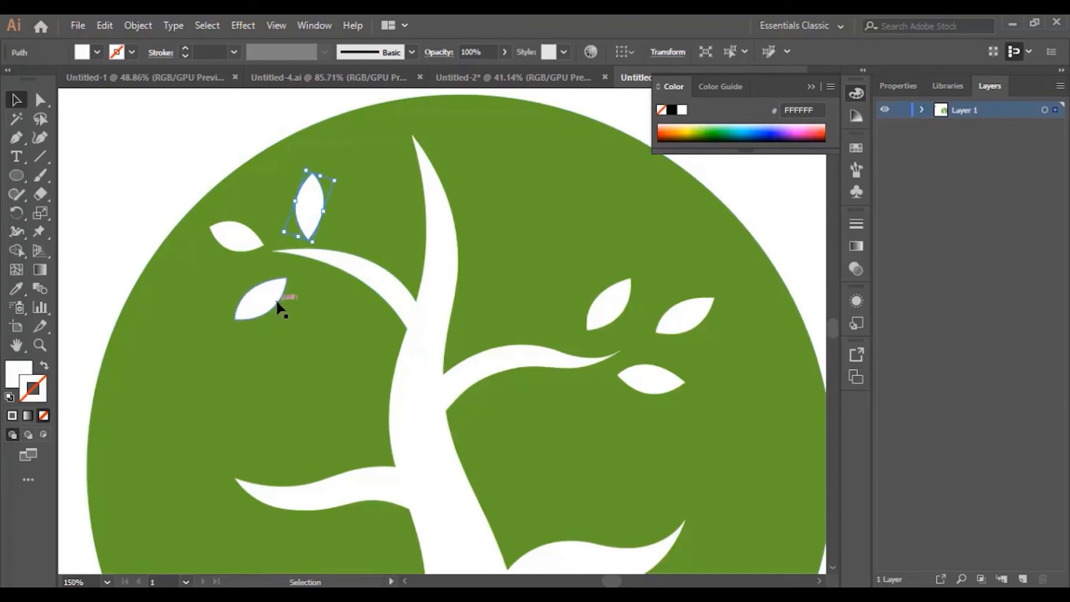
drag(264, 301, 282, 298)
click(233, 239)
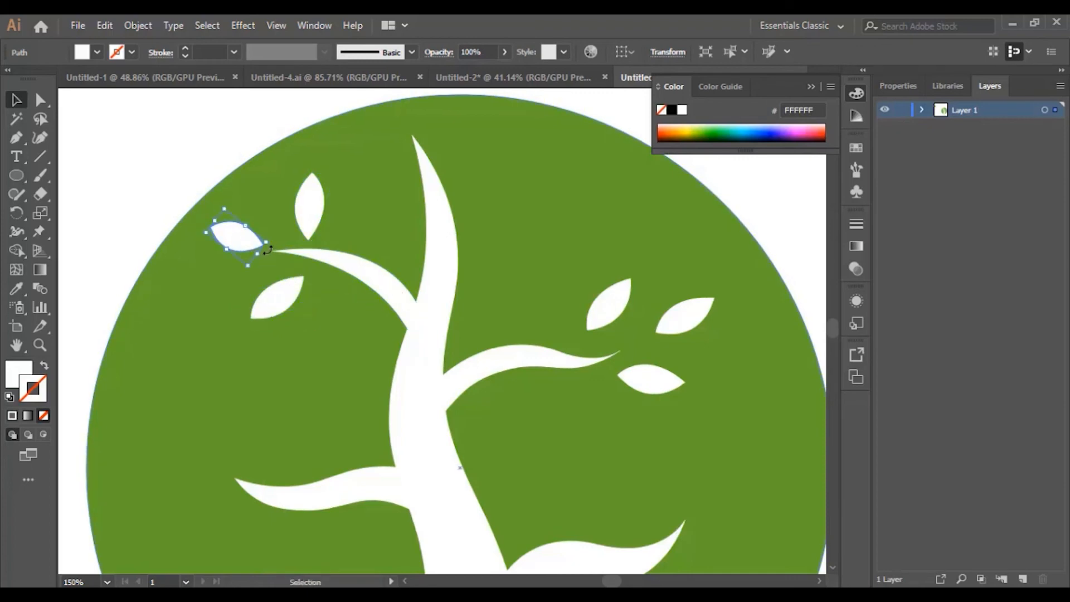
drag(268, 248, 243, 246)
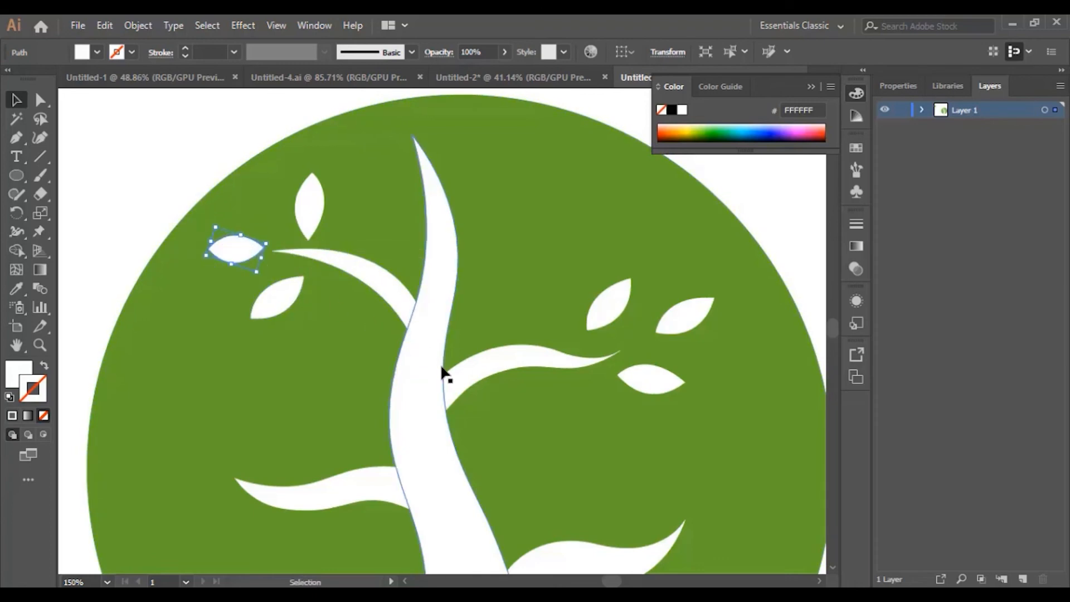
Step: Select the lower right-hand leaves together
scroll(446, 376, down, 3)
scroll(452, 368, down, 2)
scroll(485, 375, up, 1)
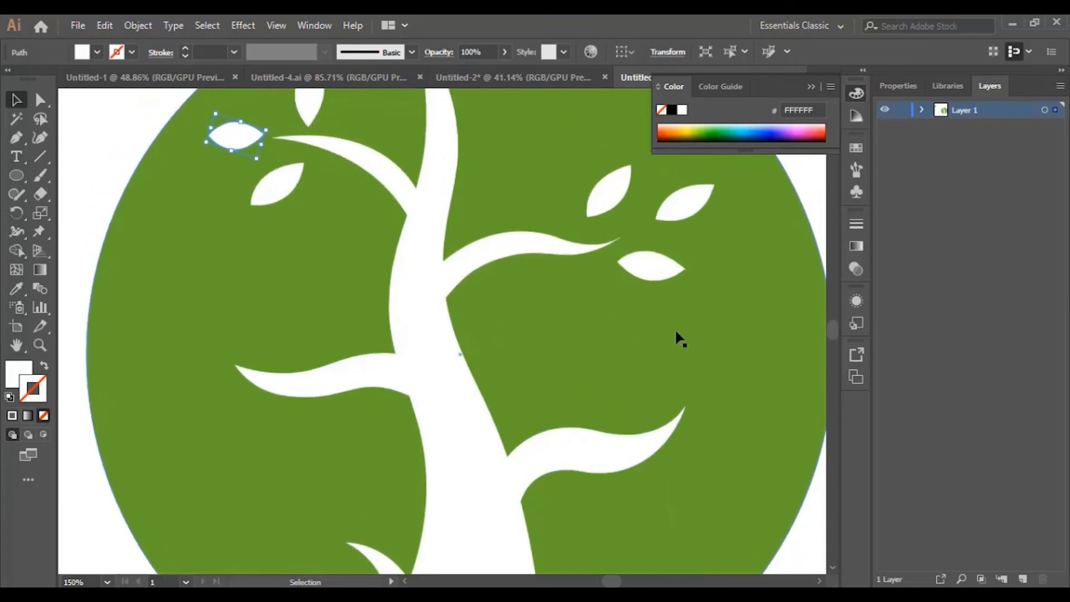
click(662, 271)
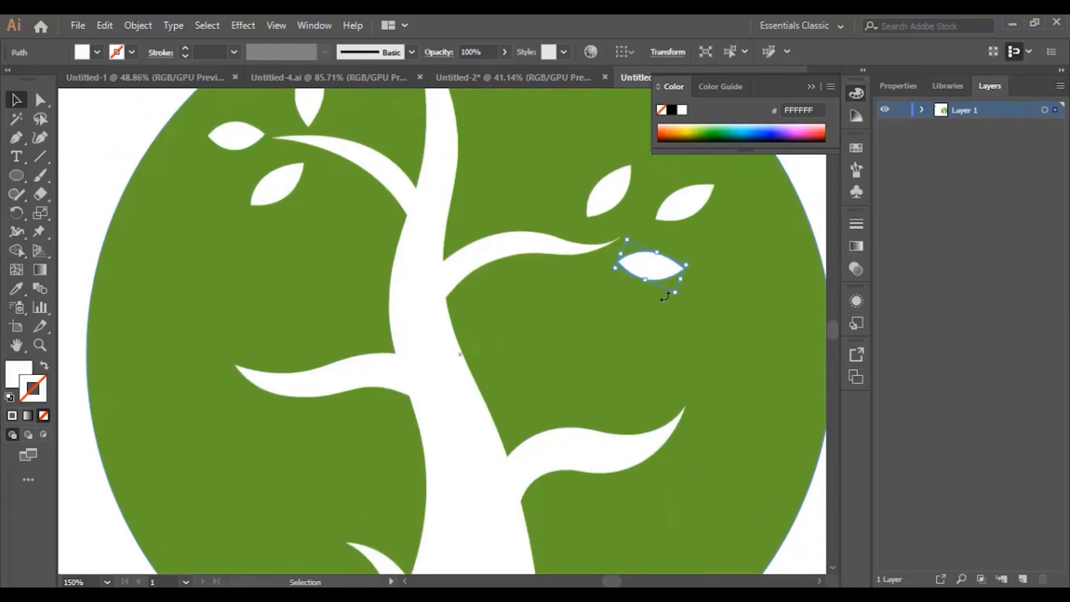
scroll(696, 353, up, 1)
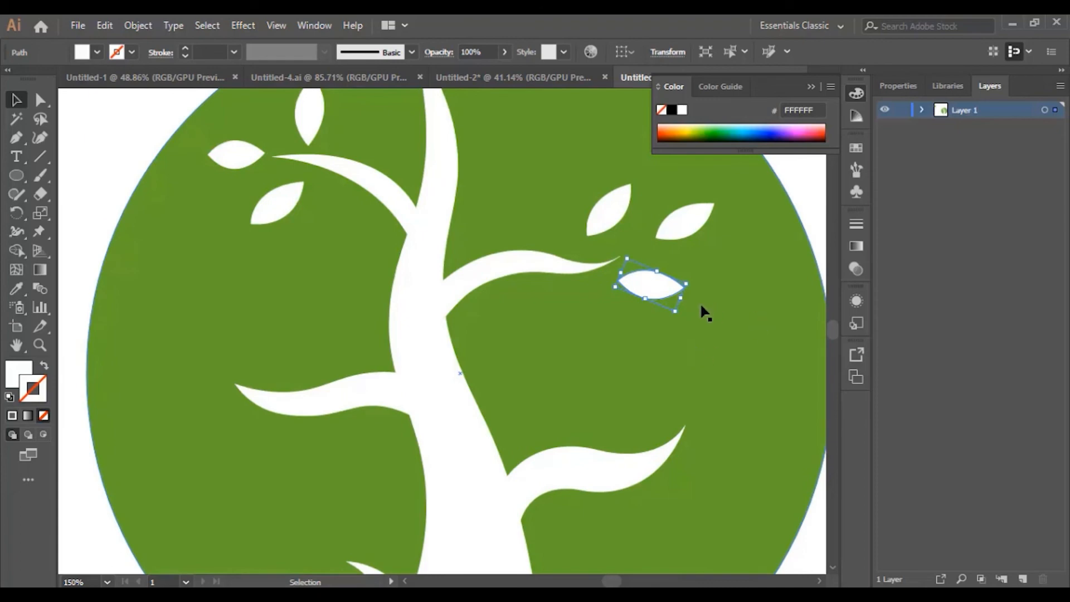
ctrl+shift+click(687, 215)
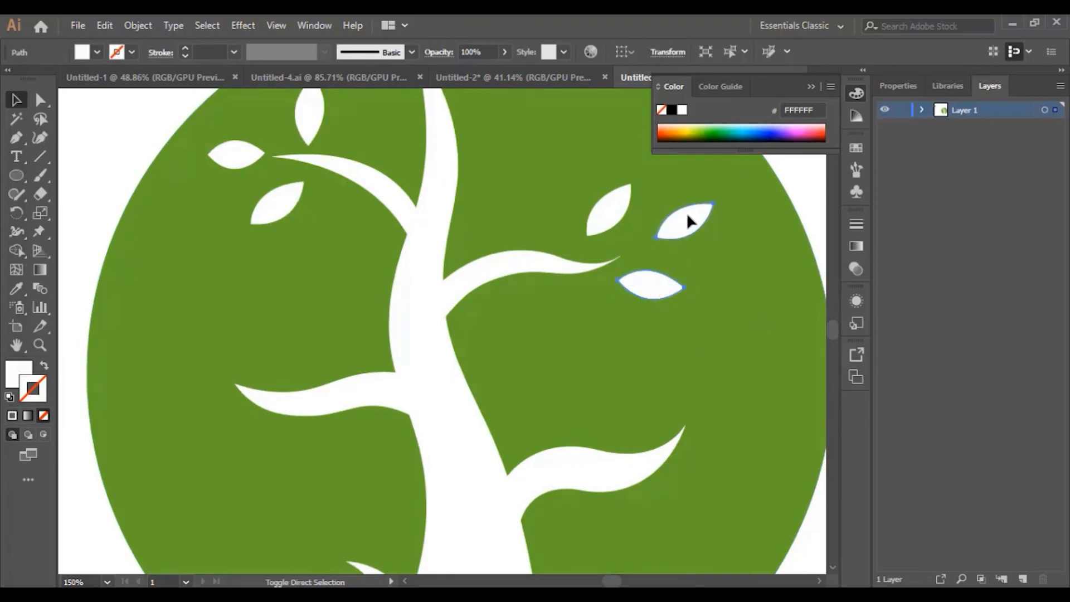
Step: Duplicate the three-leaf cluster onto the lower-left branch and rotate it to fit
ctrl+shift+click(610, 211)
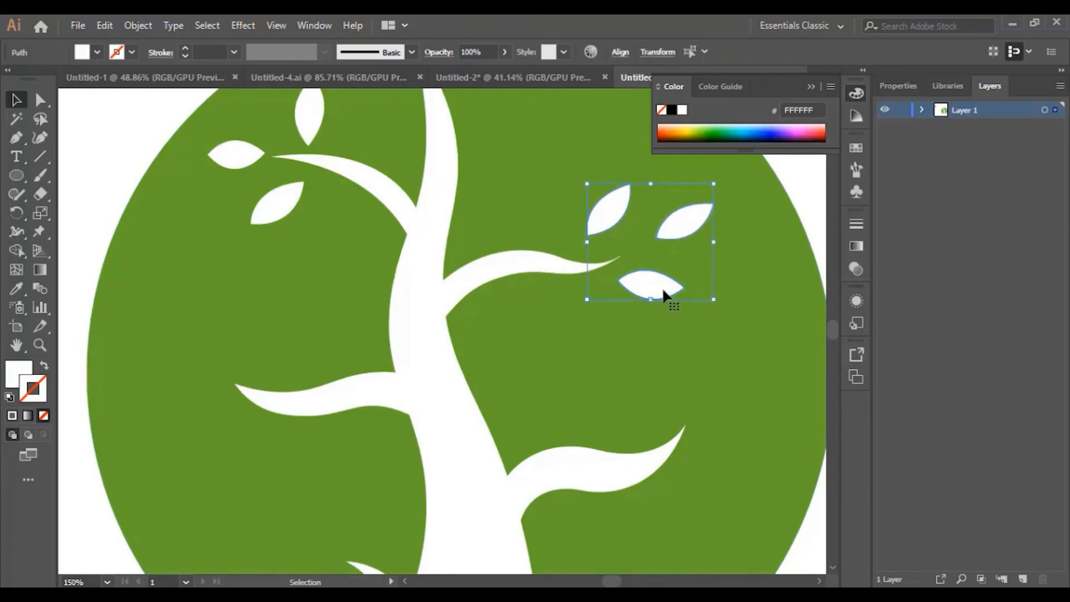
drag(664, 290, 708, 463)
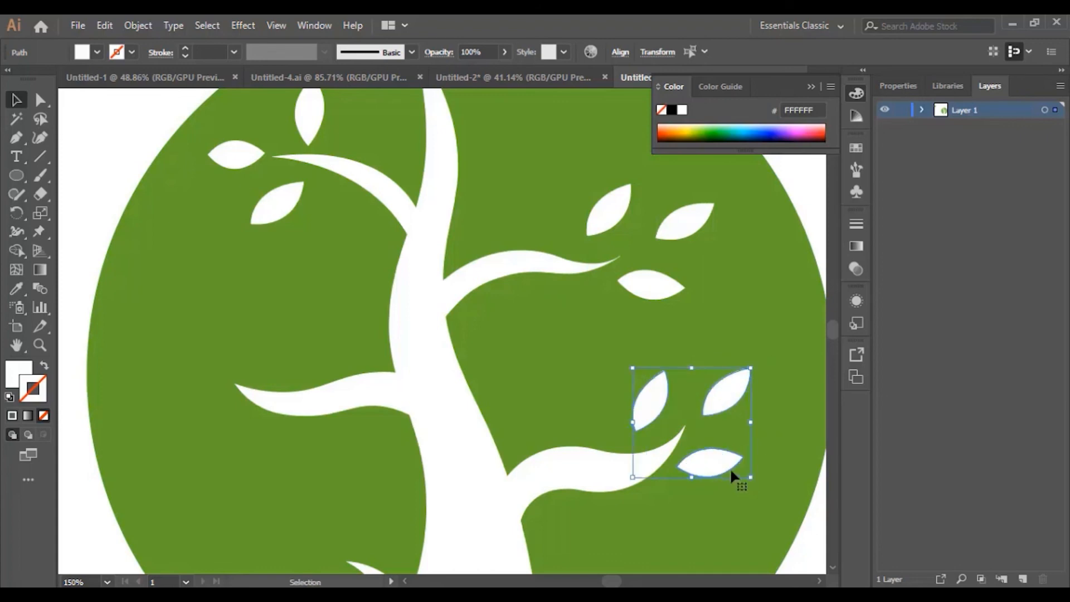
scroll(510, 432, down, 2)
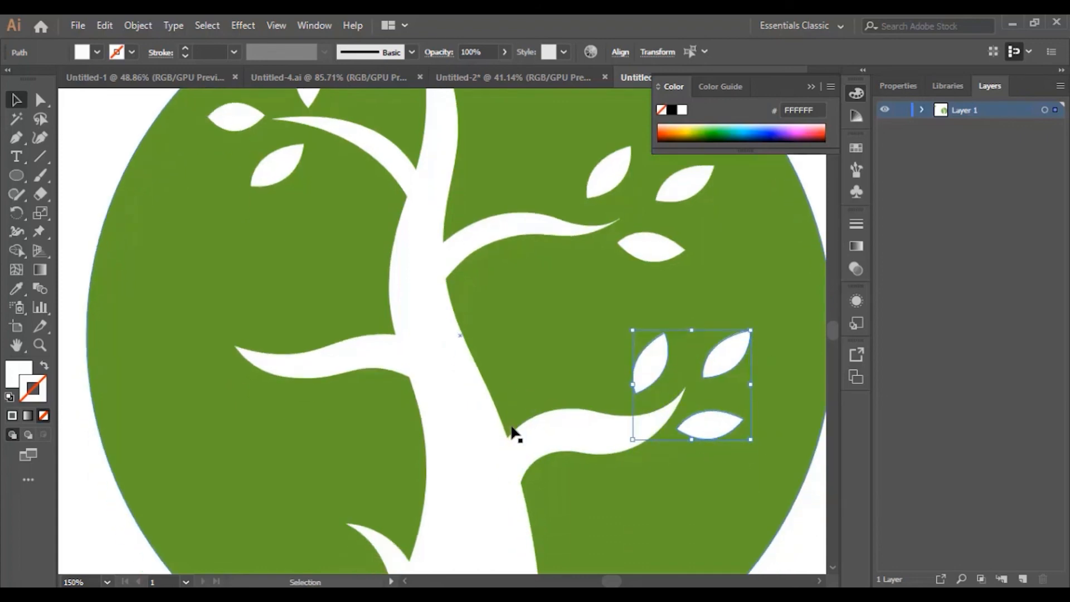
scroll(513, 432, up, 2)
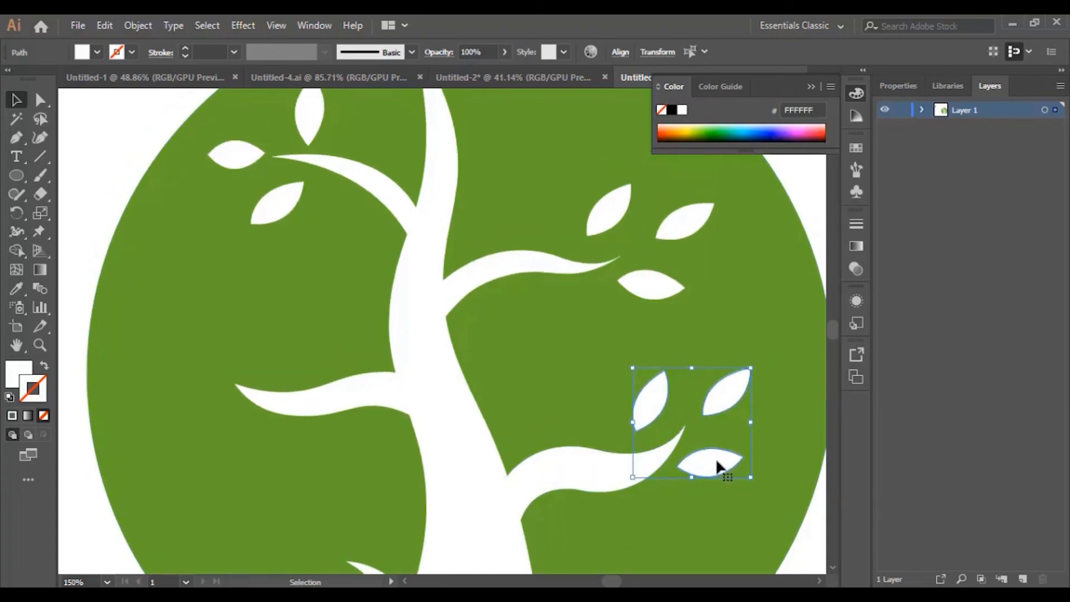
drag(716, 461, 234, 431)
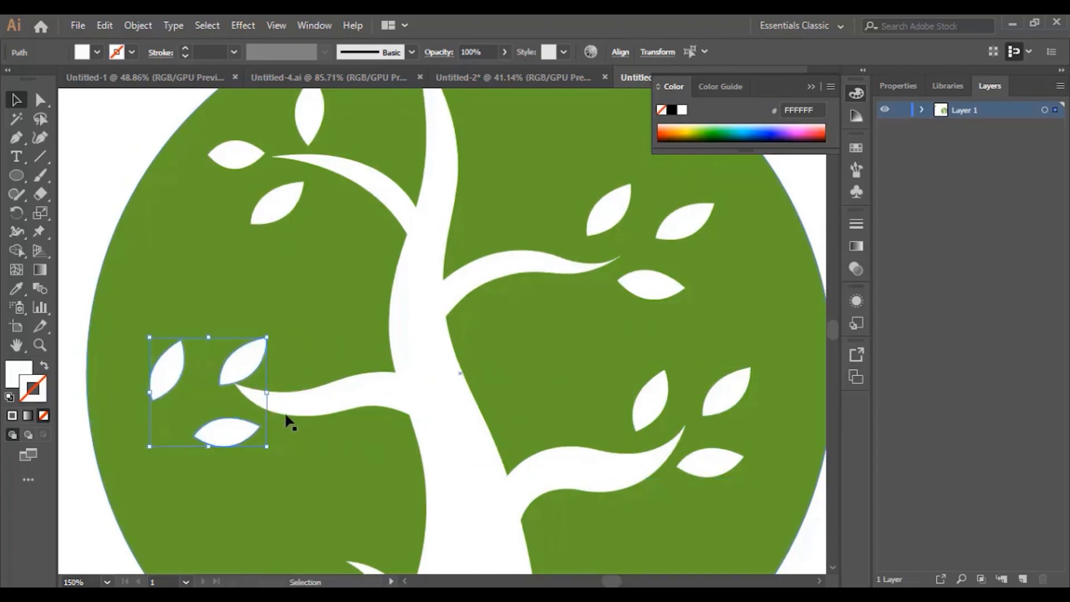
drag(271, 385, 277, 359)
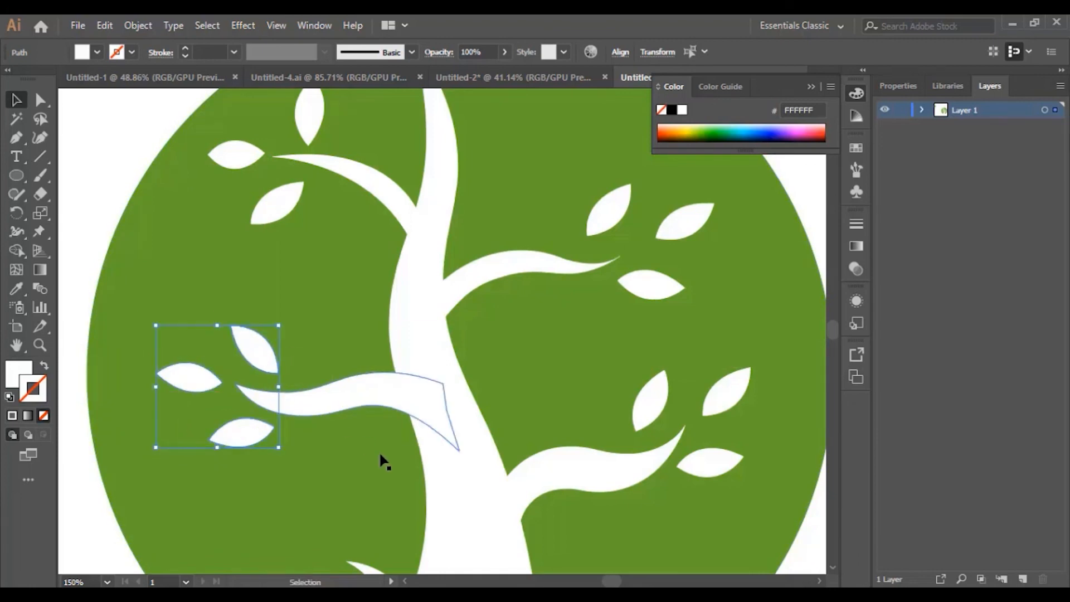
Step: Copy a single leaf beside the small crescent branch, then zoom out to see the circle
scroll(546, 454, down, 5)
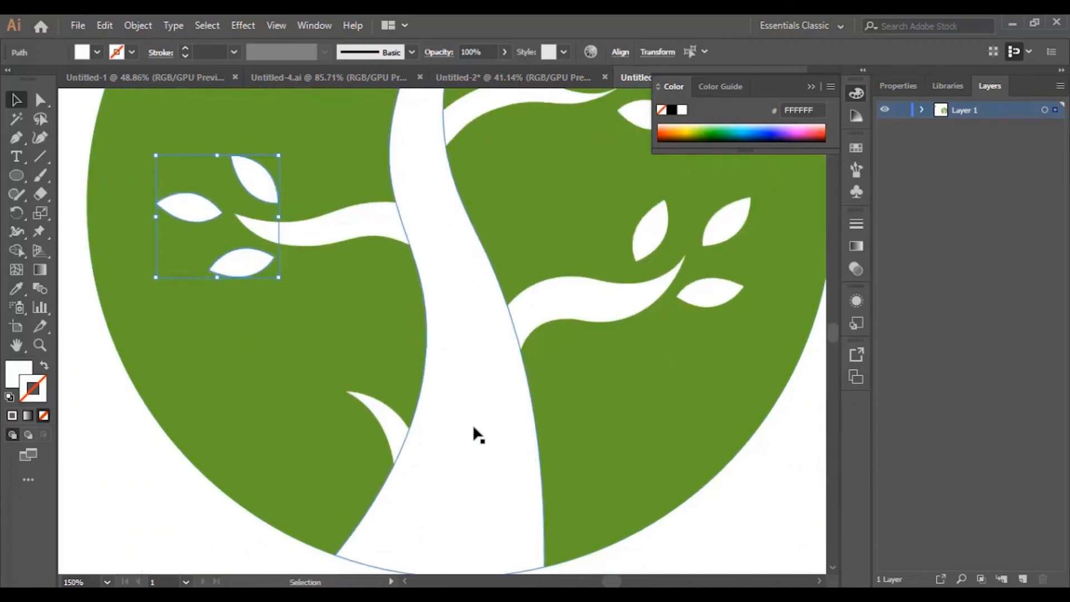
click(255, 321)
click(245, 273)
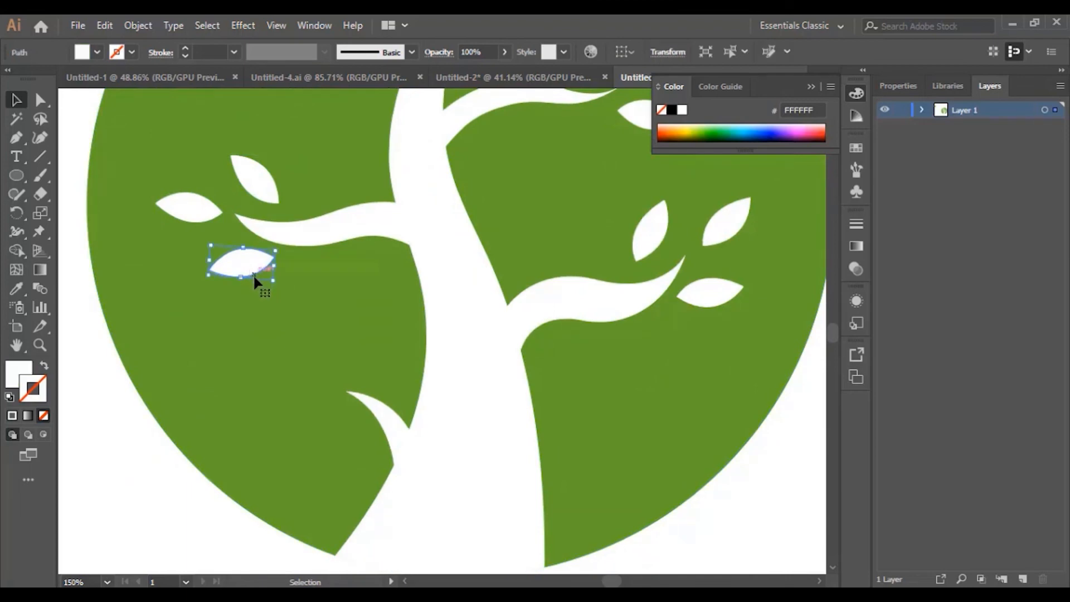
drag(249, 256, 310, 396)
click(420, 446)
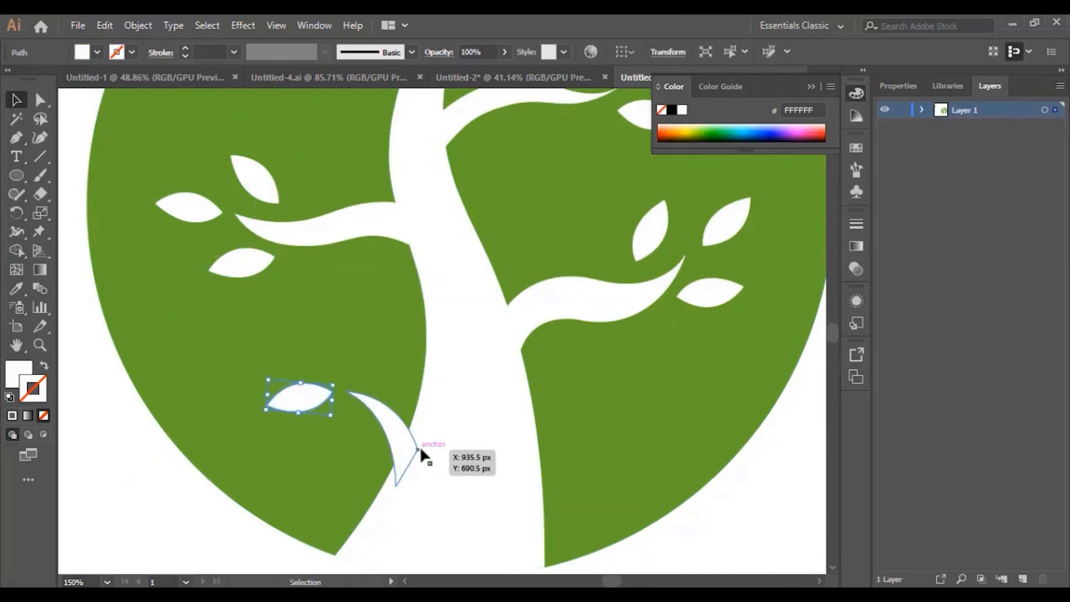
key(ctrl+minus)
key(ctrl+minus)
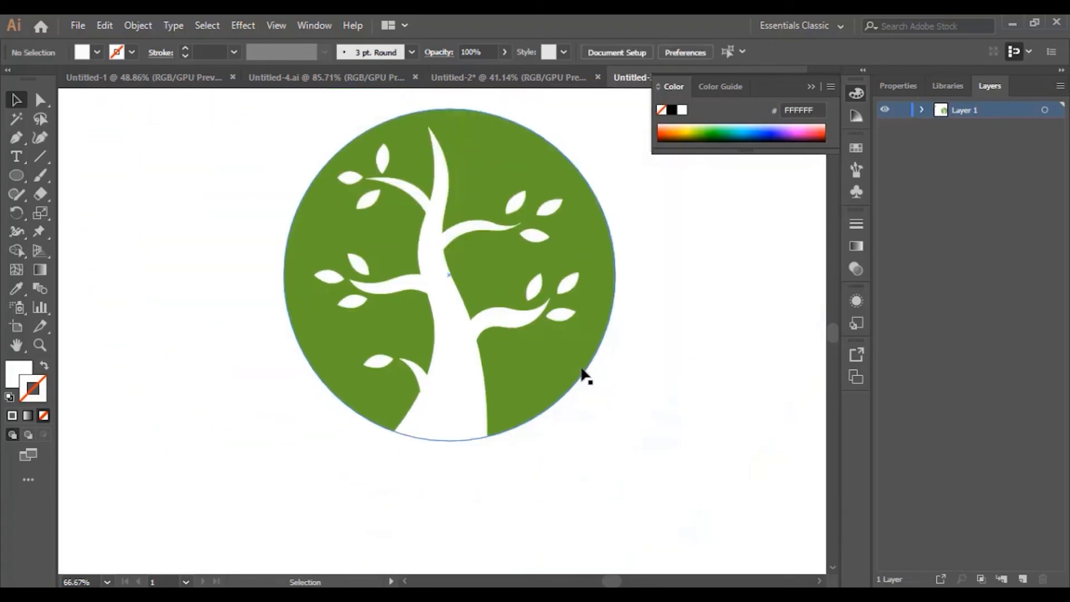
scroll(535, 393, up, 1)
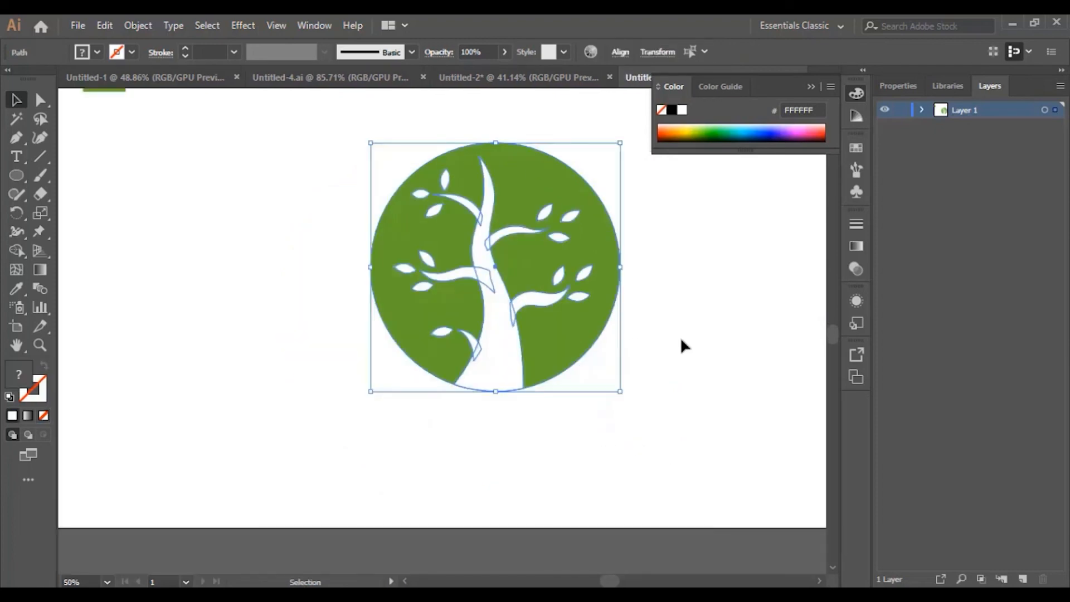
click(680, 337)
scroll(675, 336, up, 1)
click(584, 290)
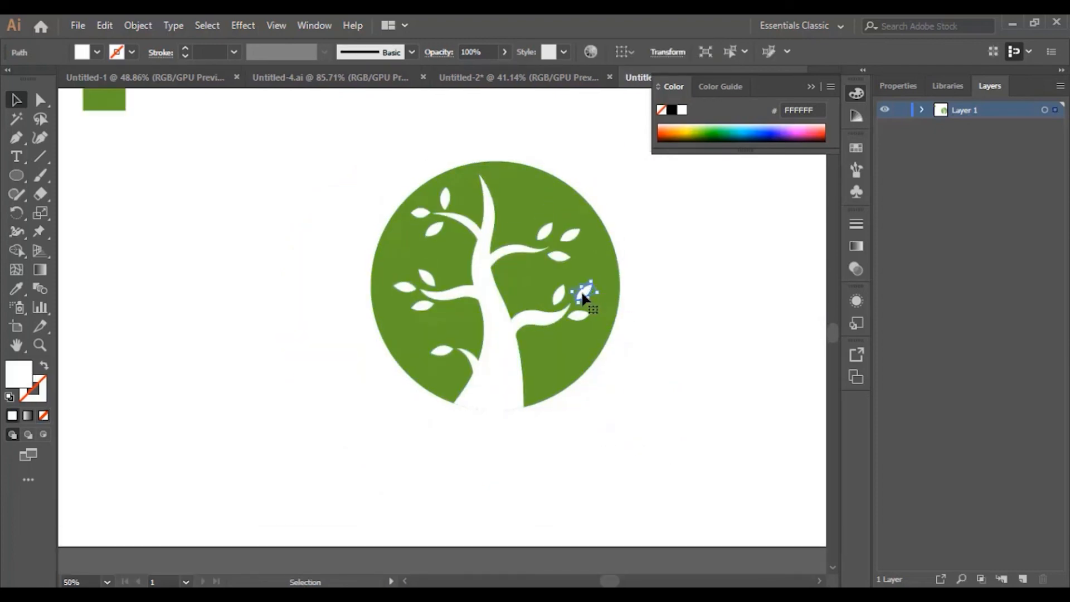
click(640, 357)
click(597, 270)
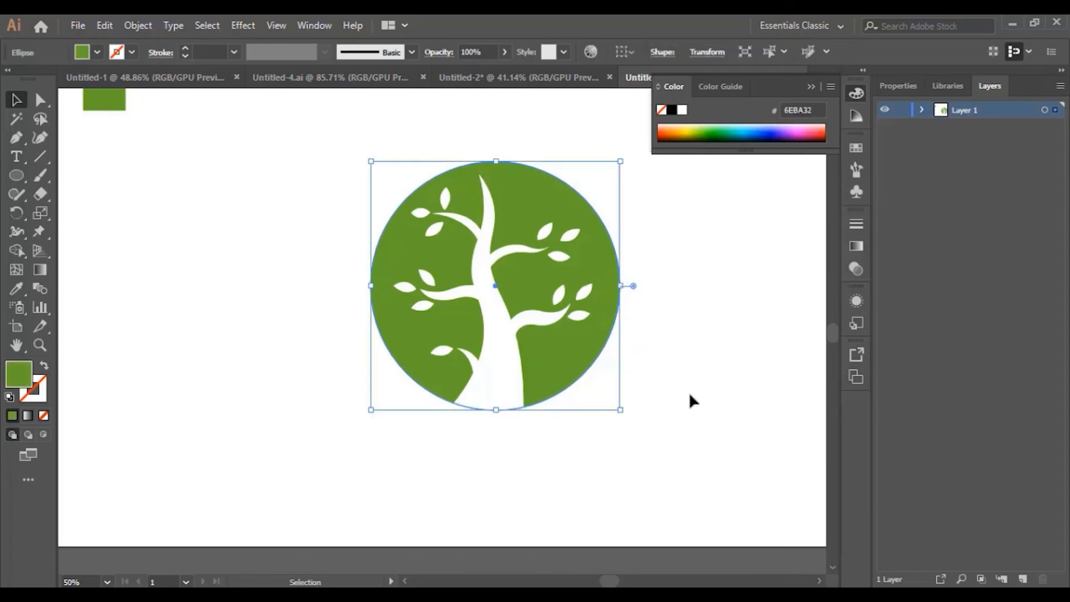
click(689, 430)
scroll(689, 430, up, 1)
click(619, 339)
scroll(439, 346, down, 1)
double_click(30, 383)
drag(701, 267, 734, 247)
click(944, 231)
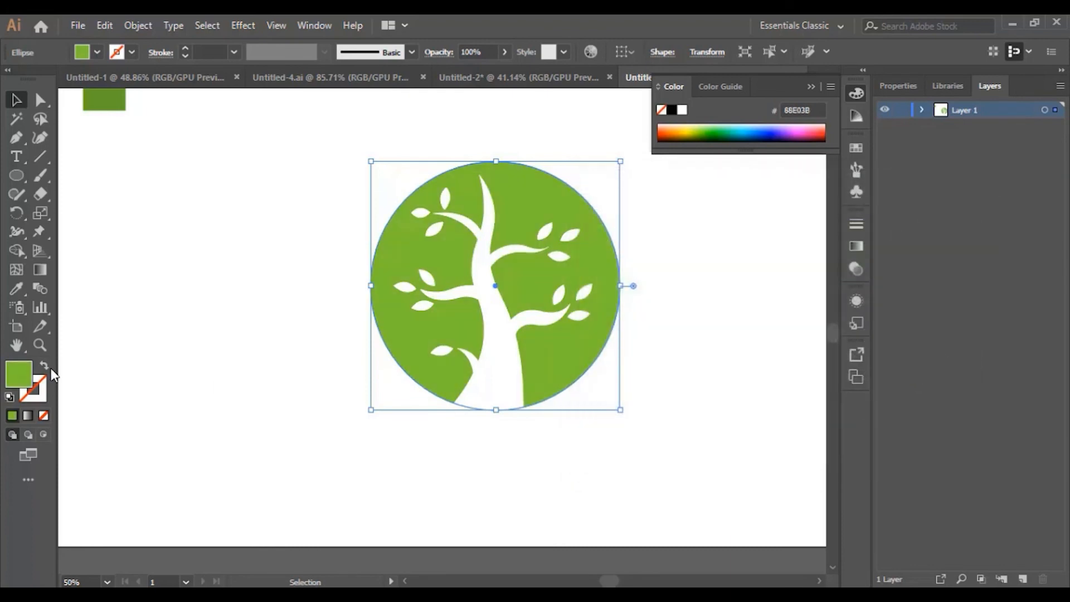
double_click(26, 381)
click(814, 395)
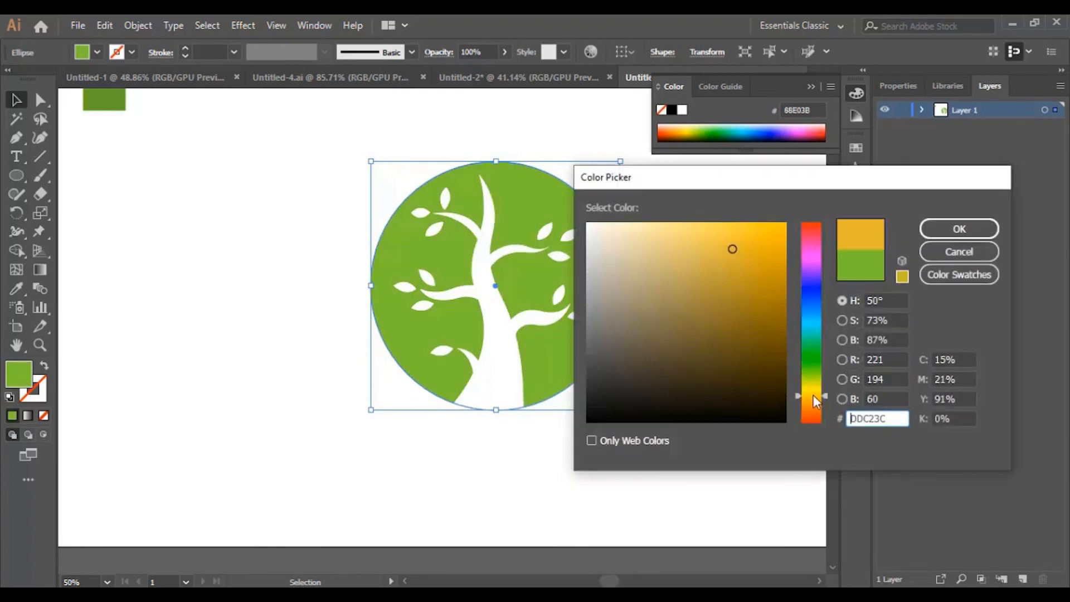
click(818, 402)
click(778, 240)
click(959, 229)
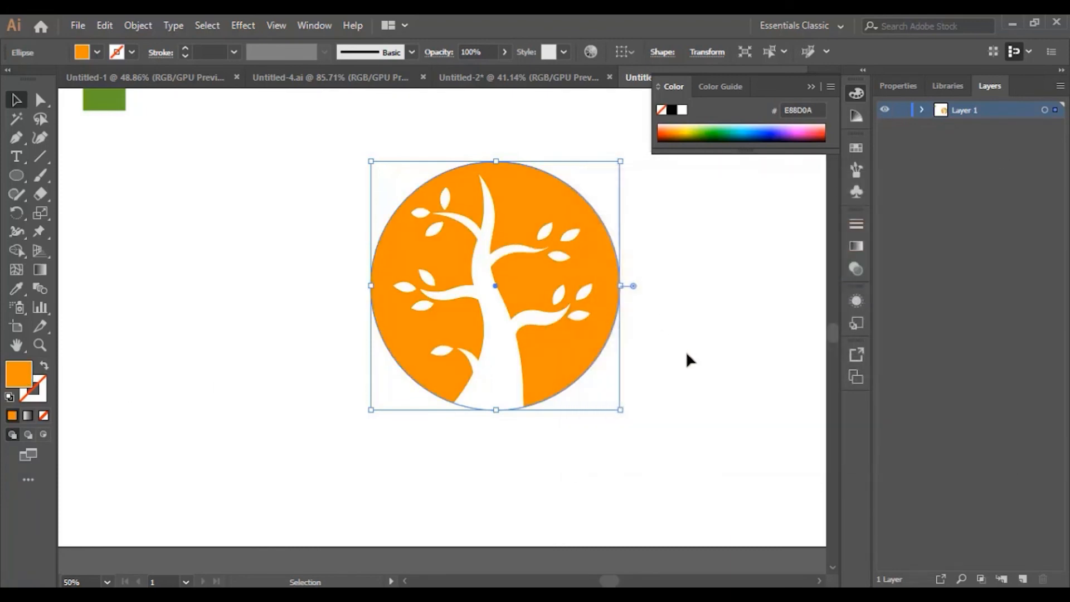
click(677, 359)
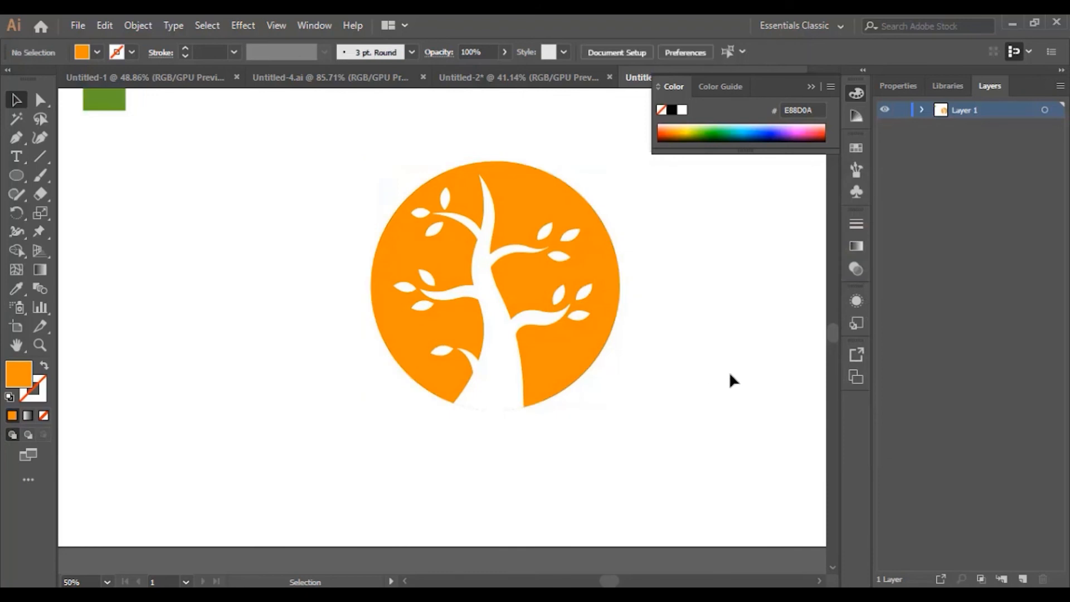
key(ctrl+z)
key(ctrl+z)
key(ctrl+z)
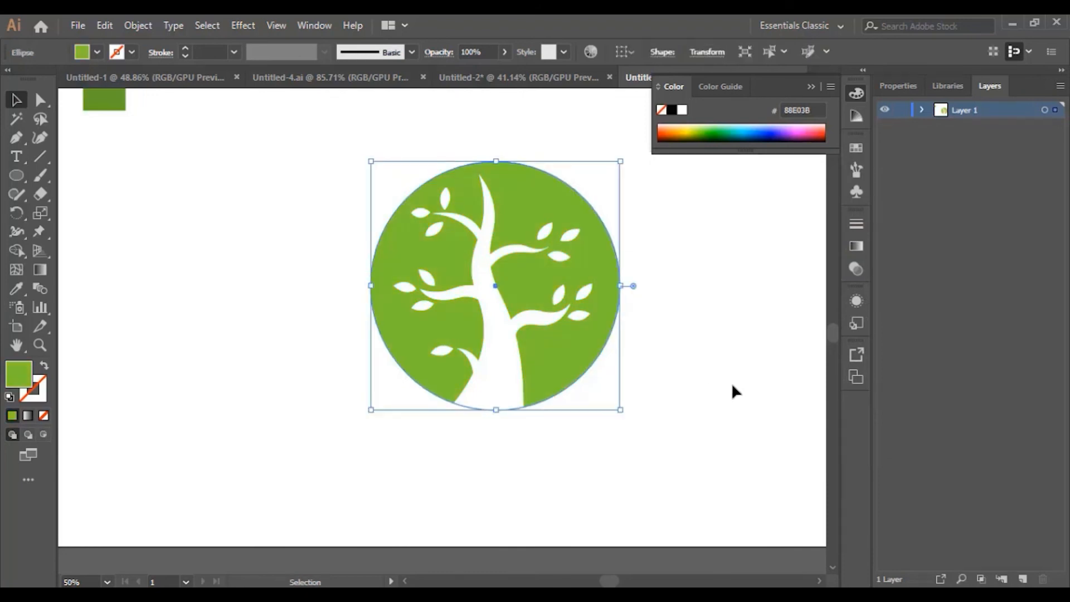
click(719, 375)
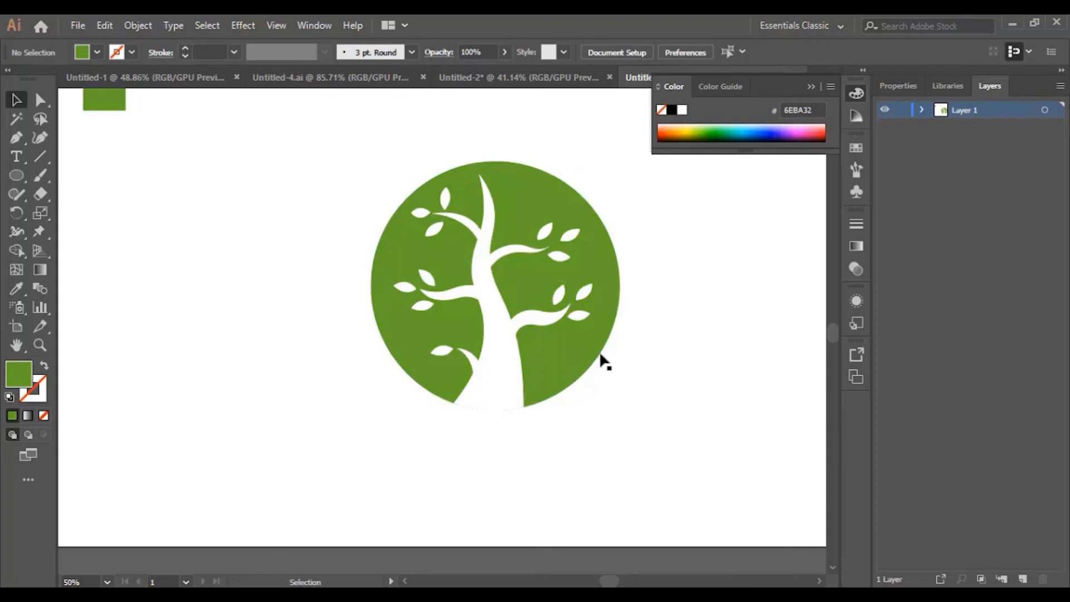
click(16, 157)
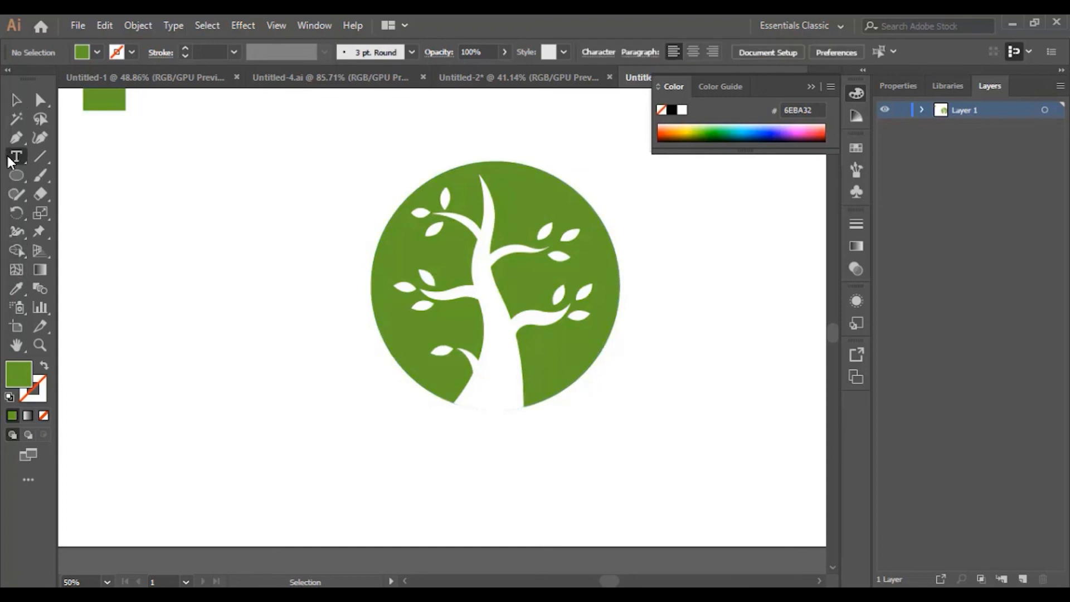
Step: Type 'TREE LOGO' below the circle and set it to 72 pt
click(471, 443)
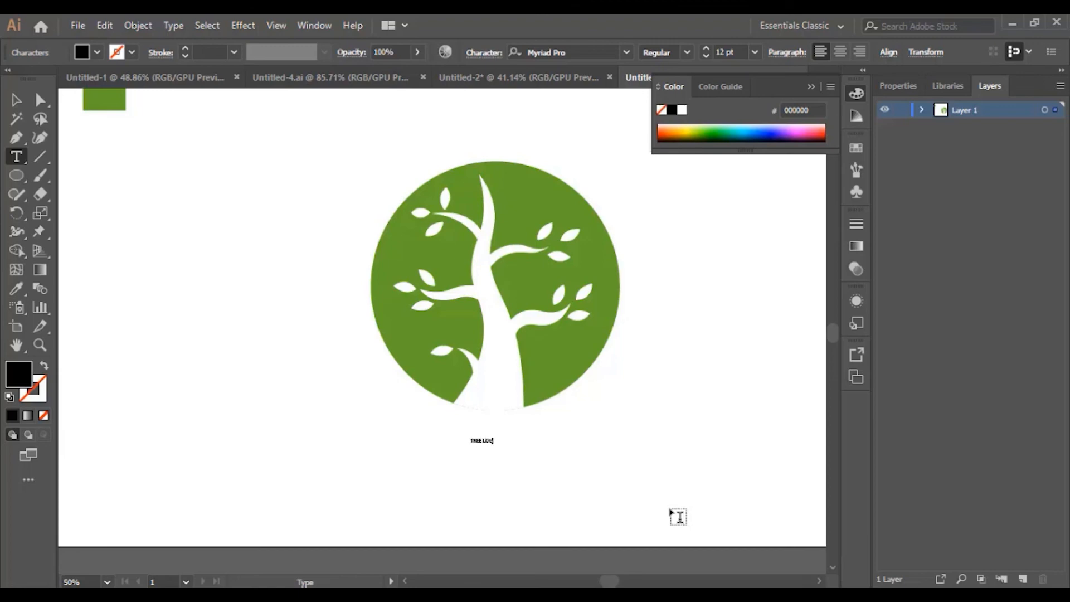
key(ctrl+a)
click(752, 51)
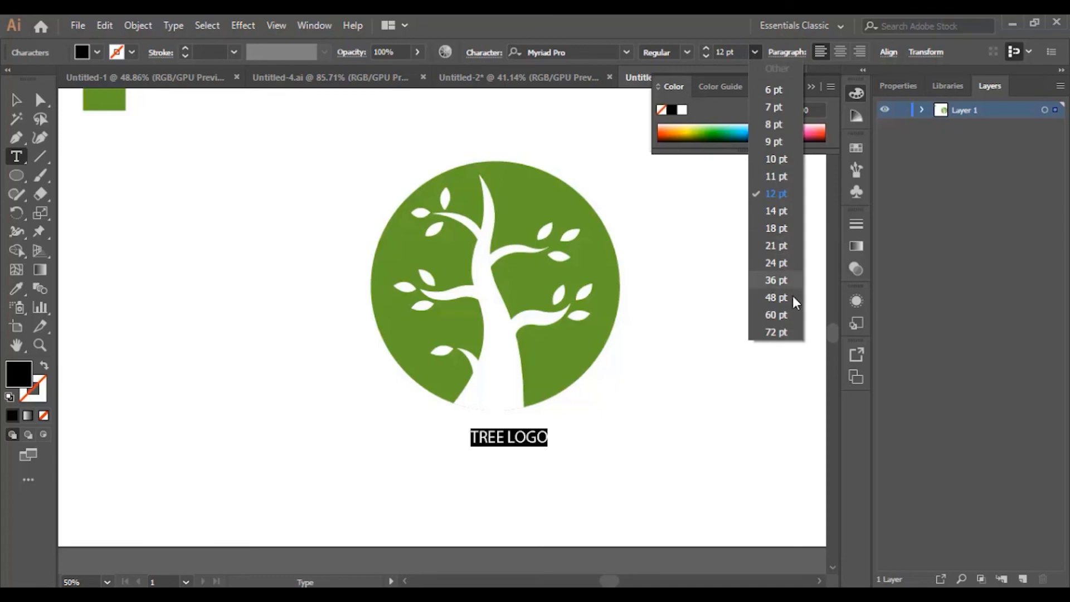
click(785, 329)
Step: Centre the TREE LOGO text beneath the circle, comparing briefly with Untitled-2
click(16, 100)
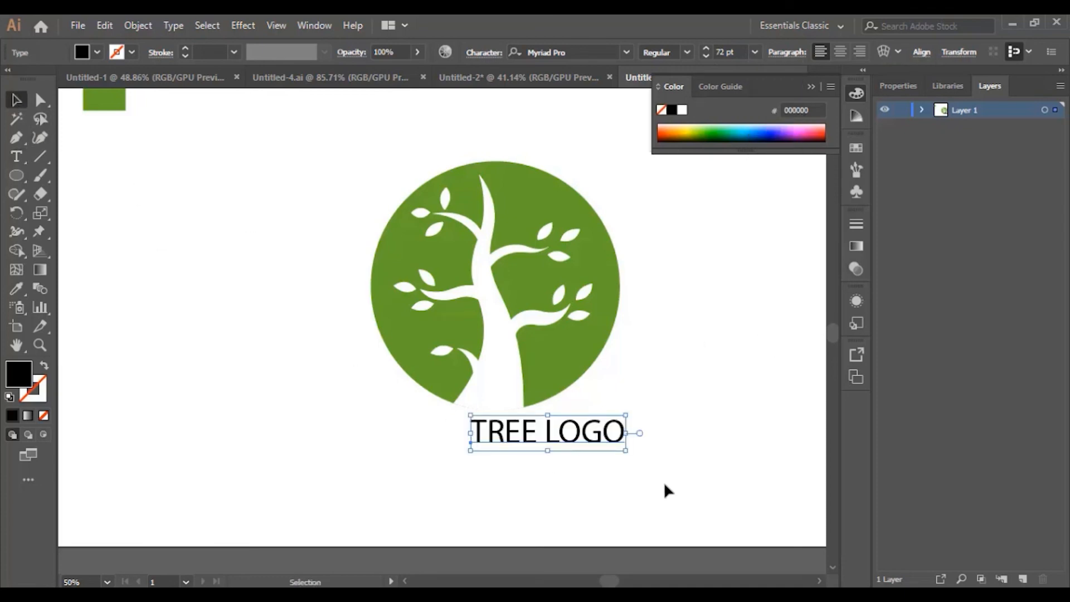
click(571, 452)
drag(572, 440, 525, 456)
click(526, 80)
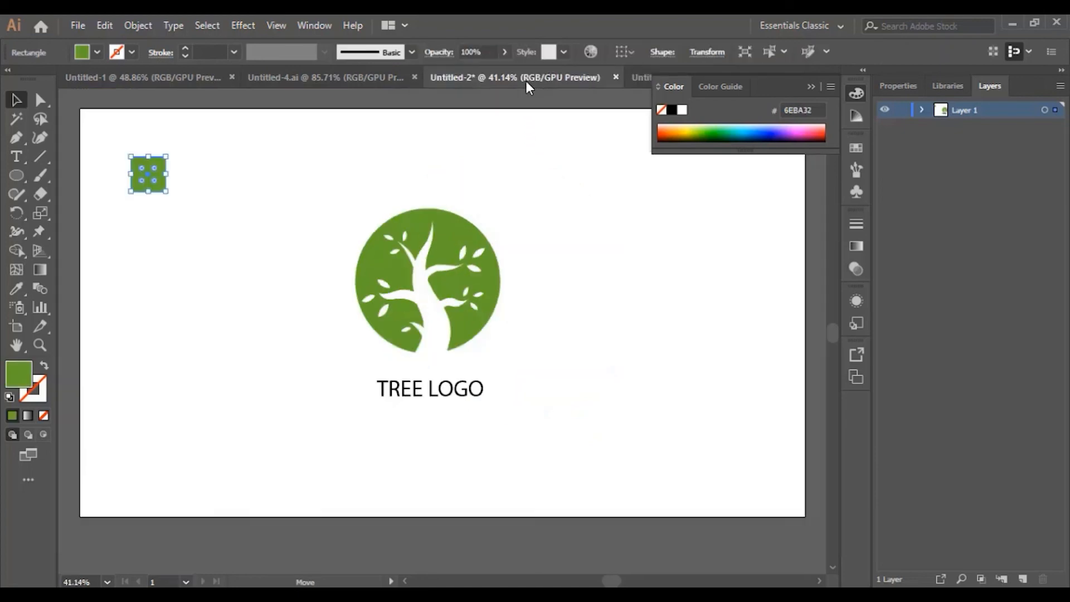
click(637, 75)
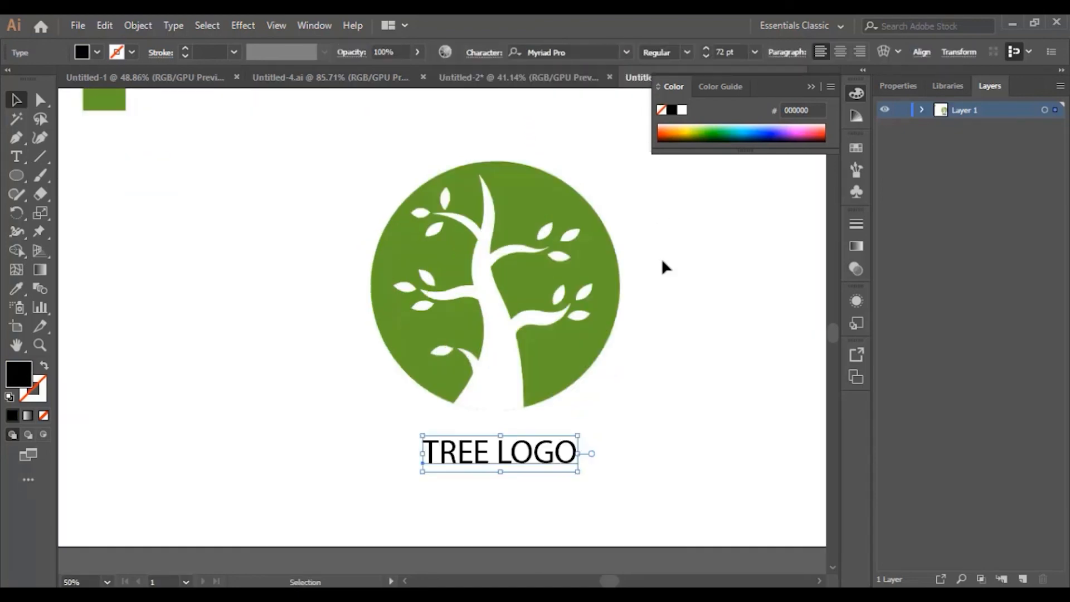
click(673, 401)
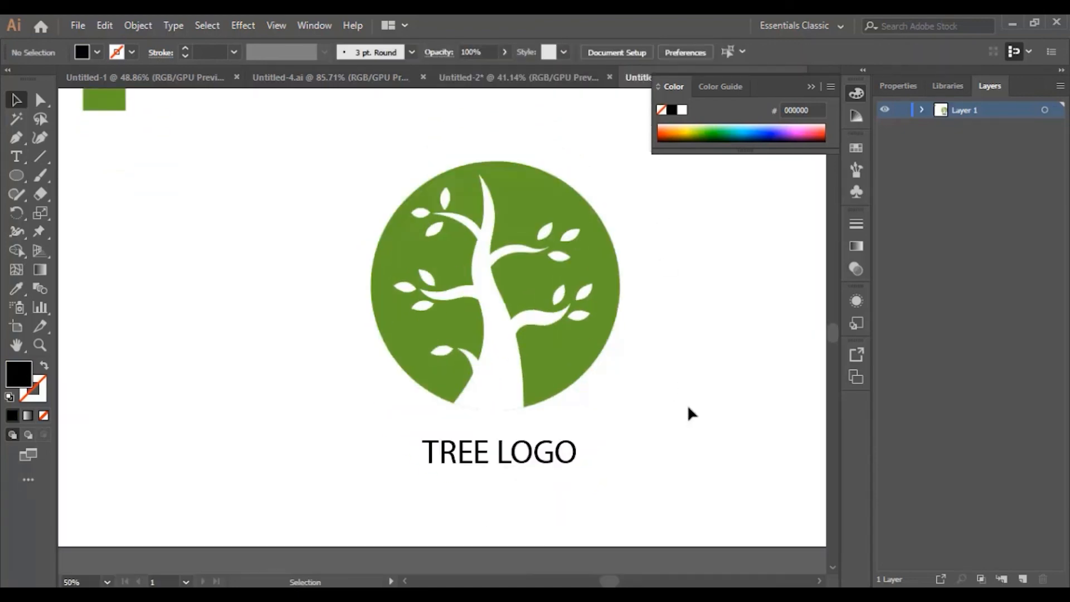